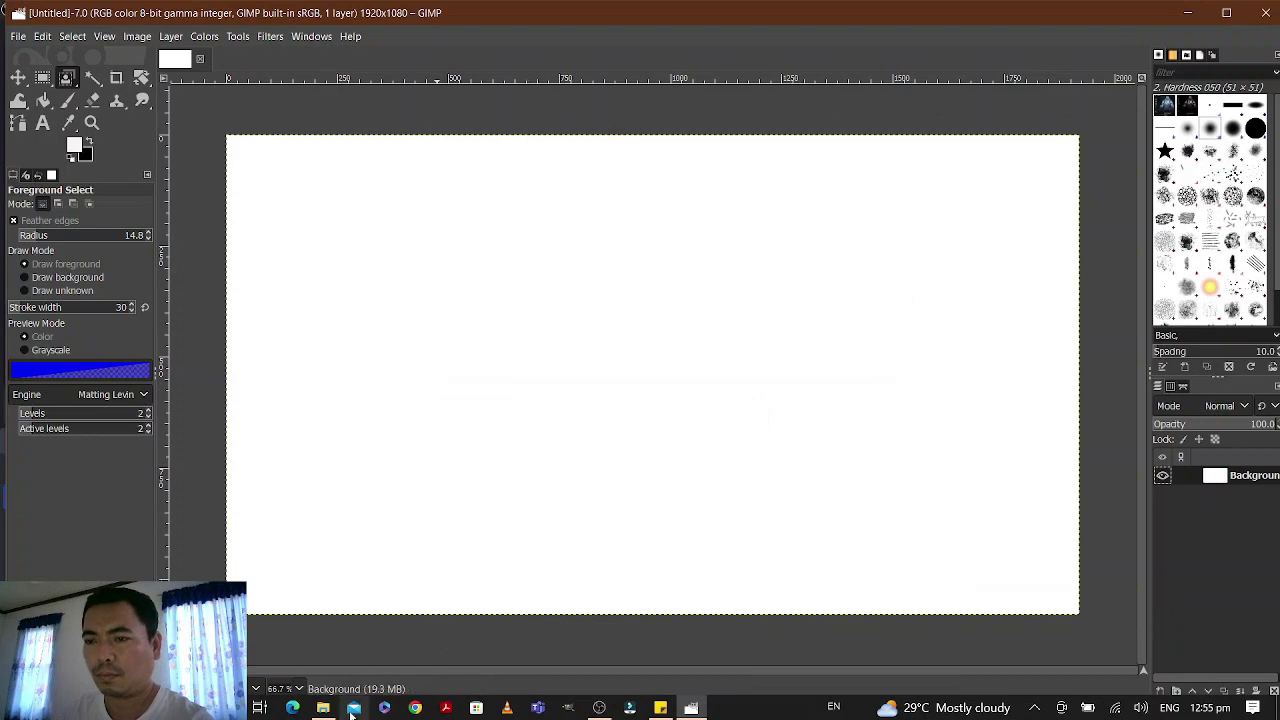
In File Explorer, open the Snapshot folder and bring Snapshot_2 into the blank GIMP image as a new layer.
{"action": "left_click", "coordinate": [323, 707]}
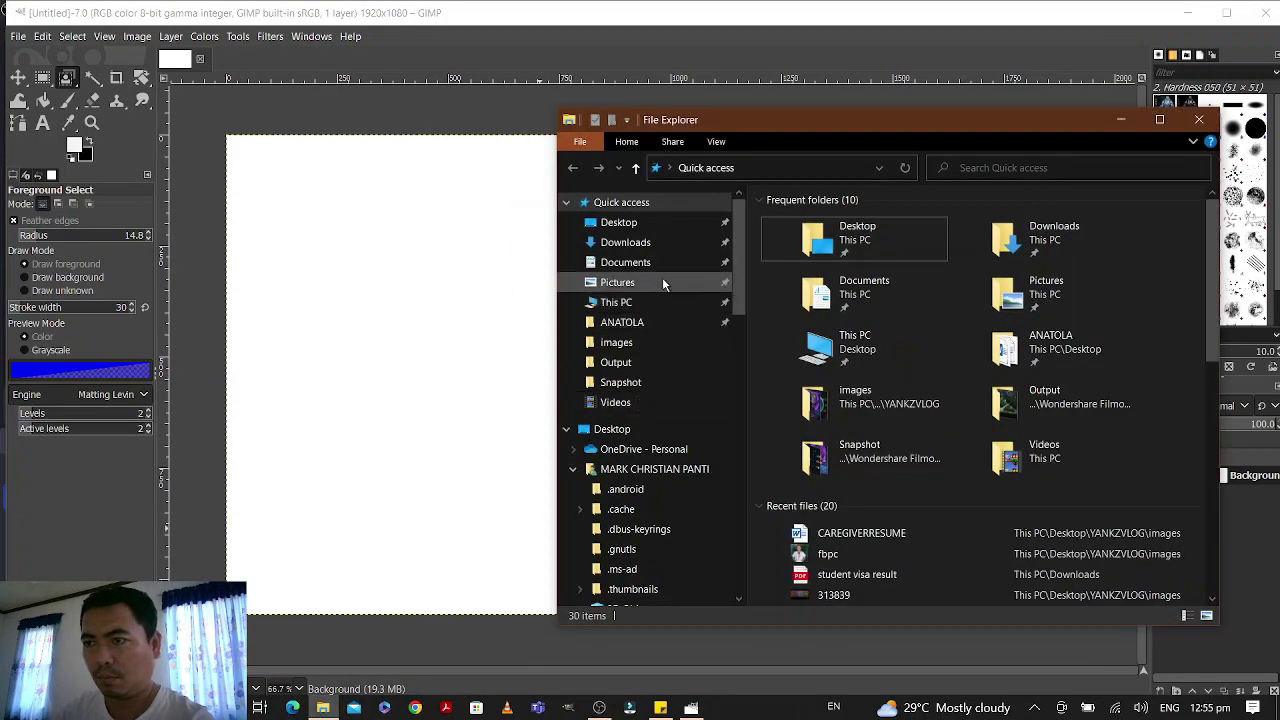
{"action": "left_click", "coordinate": [640, 382]}
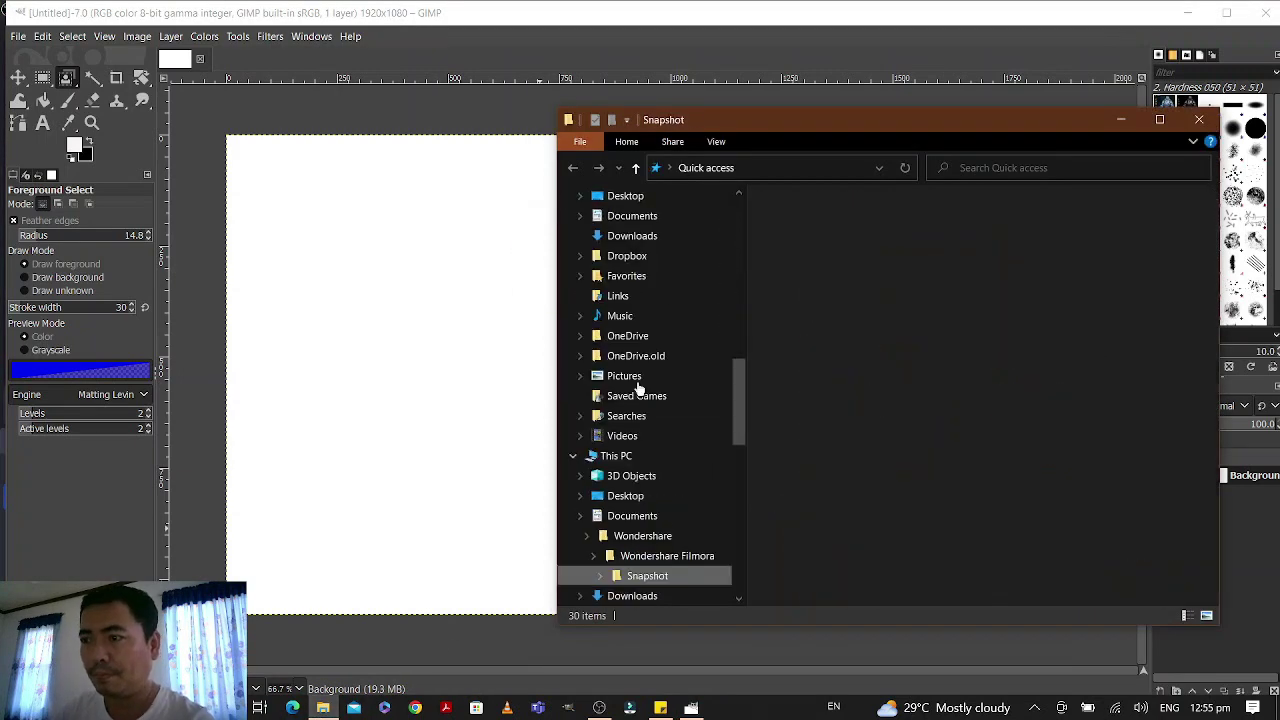
{"action": "left_click", "coordinate": [985, 250]}
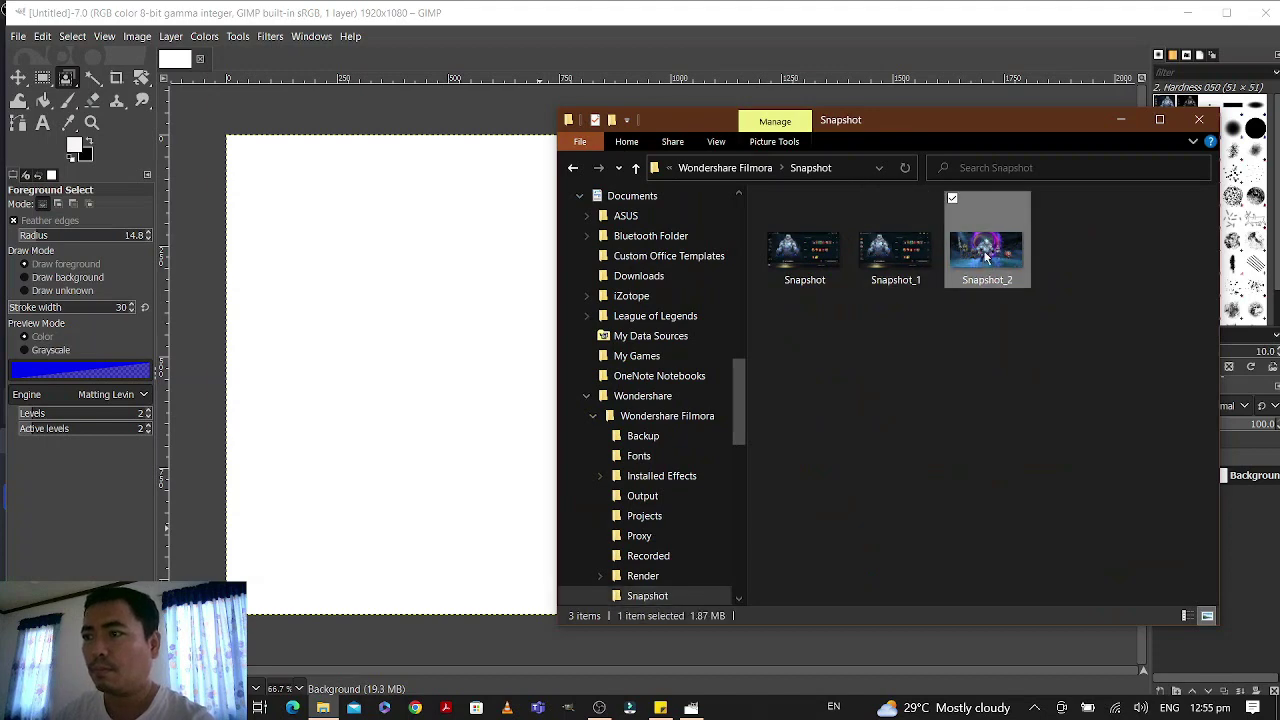
{"action": "left_click_drag", "start_coordinate": [985, 250], "coordinate": [517, 334]}
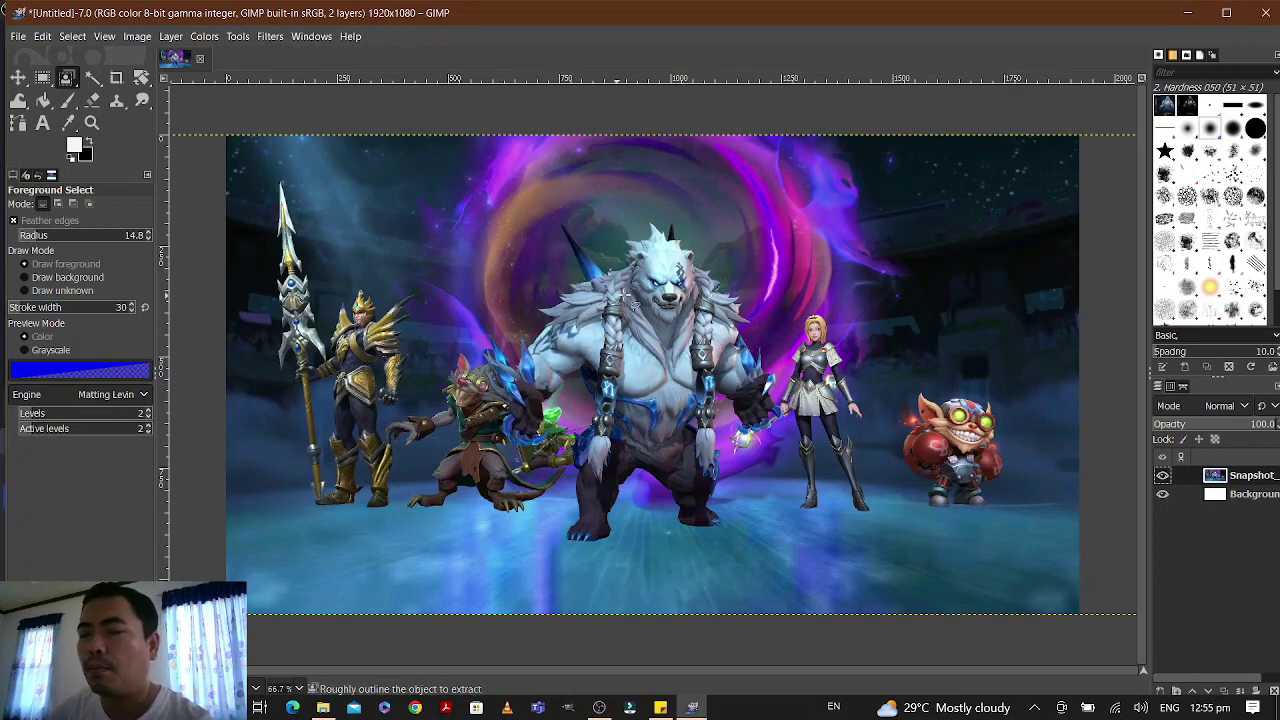
Start the Focus Blur filter on the Snapshot_2 layer and set its shape to Diamond.
{"action": "left_click", "coordinate": [13, 80]}
{"action": "right_click", "coordinate": [593, 282]}
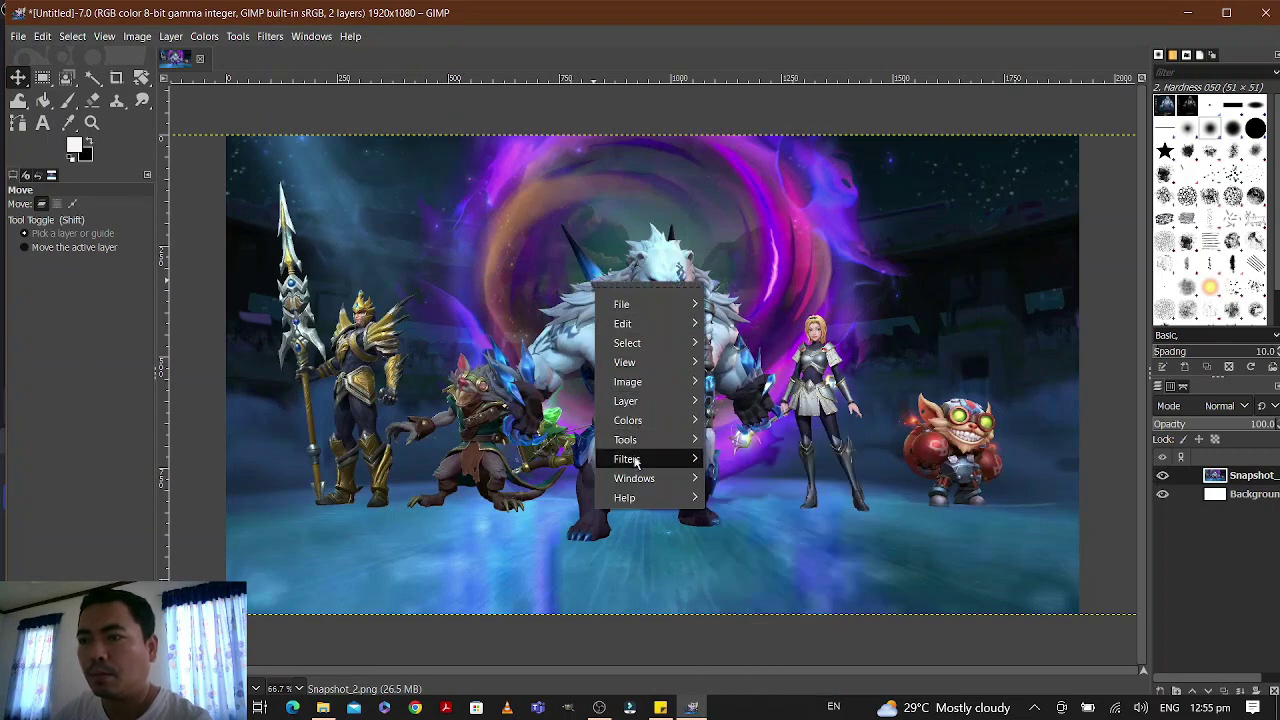
{"action": "mouse_move", "coordinate": [637, 462]}
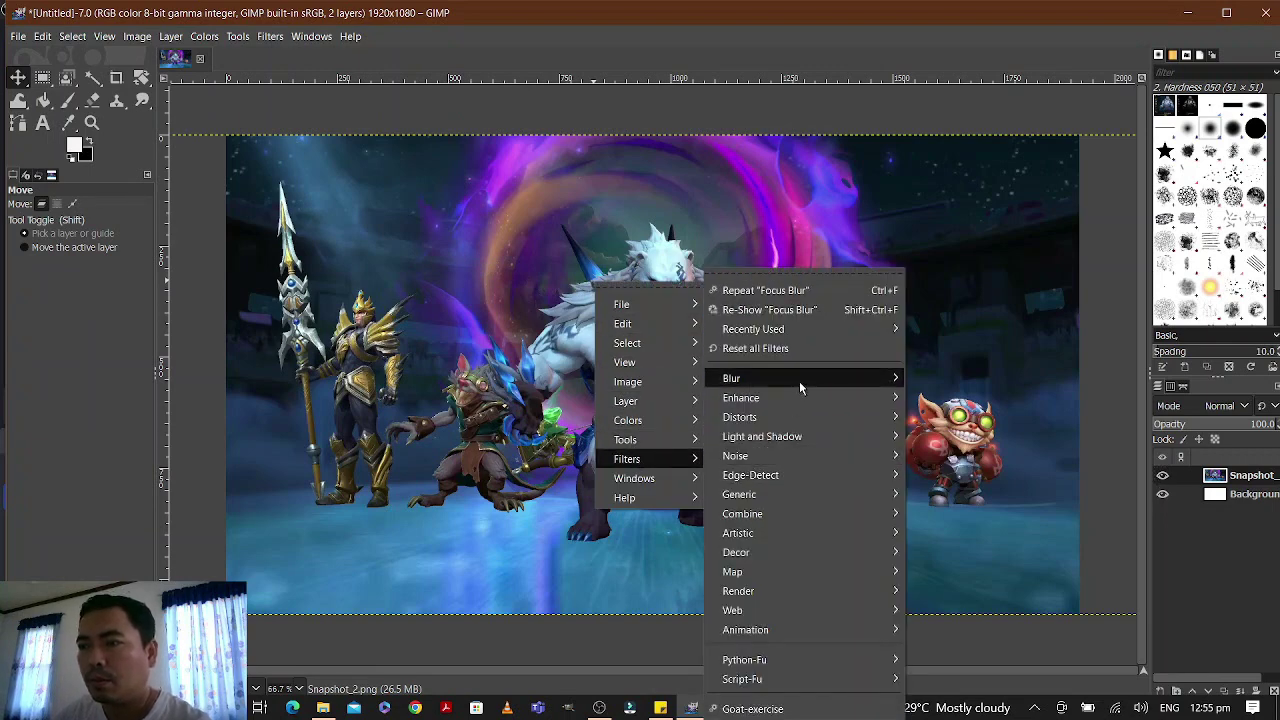
{"action": "mouse_move", "coordinate": [835, 382]}
{"action": "left_click", "coordinate": [941, 386]}
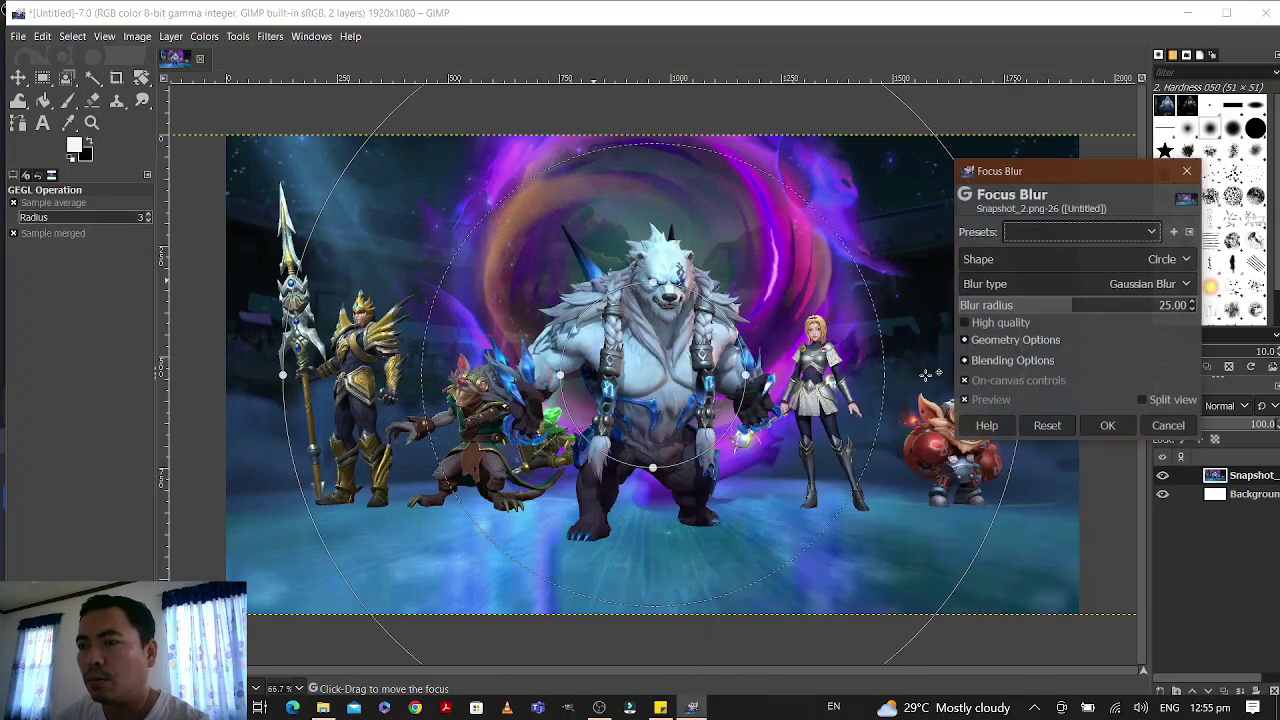
{"action": "left_click", "coordinate": [1051, 259]}
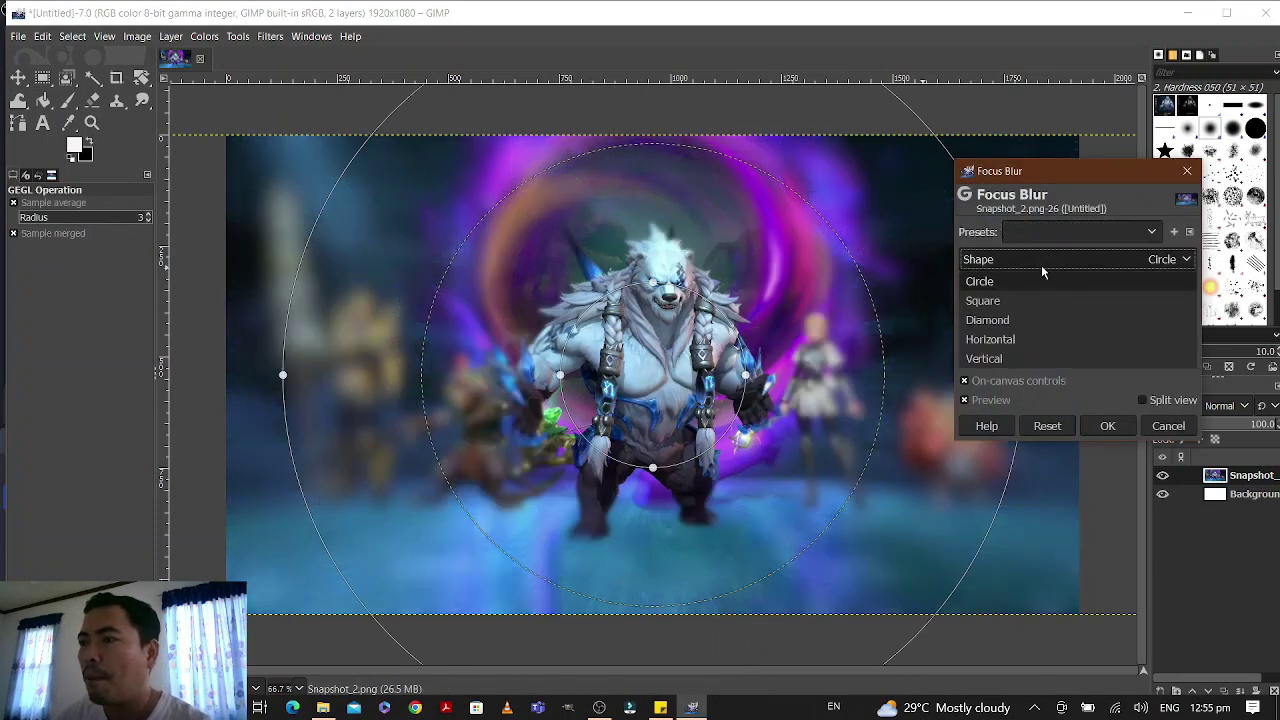
{"action": "left_click", "coordinate": [1005, 320]}
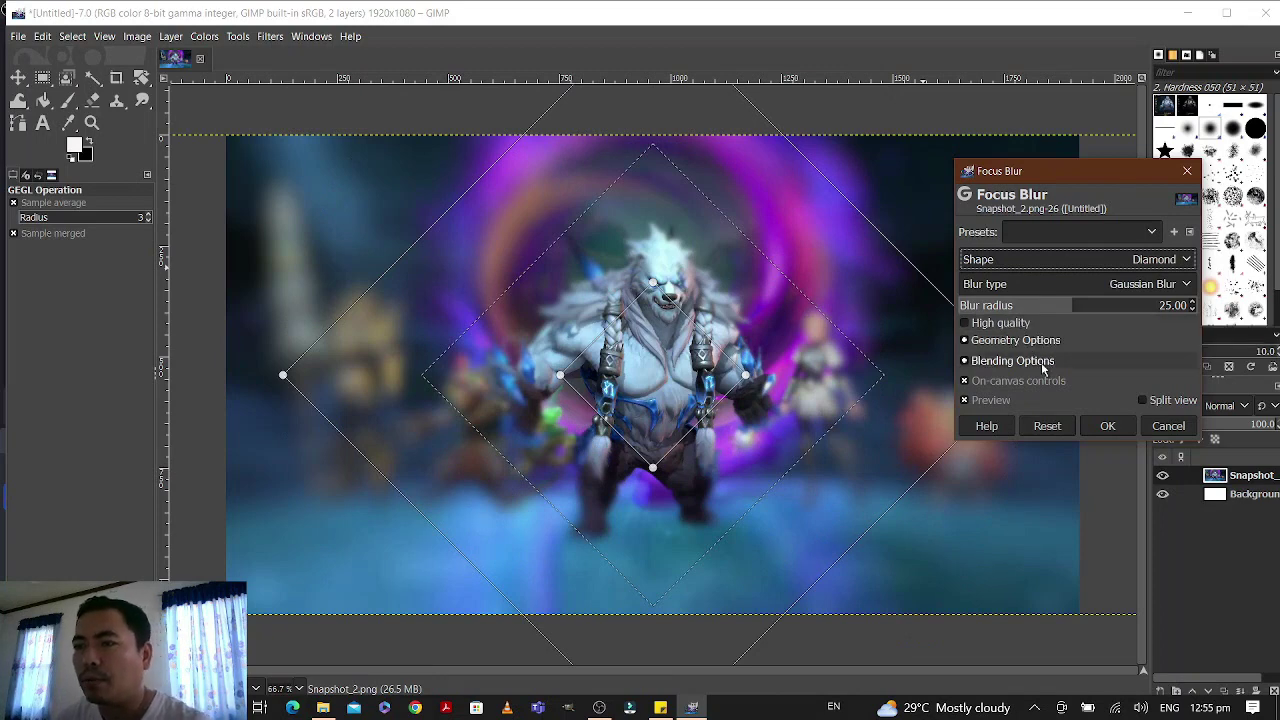
Stretch the diamond focus area vertically, narrow it, and shift it slightly upward over the central white bear.
{"action": "left_click_drag", "start_coordinate": [655, 283], "coordinate": [660, 222]}
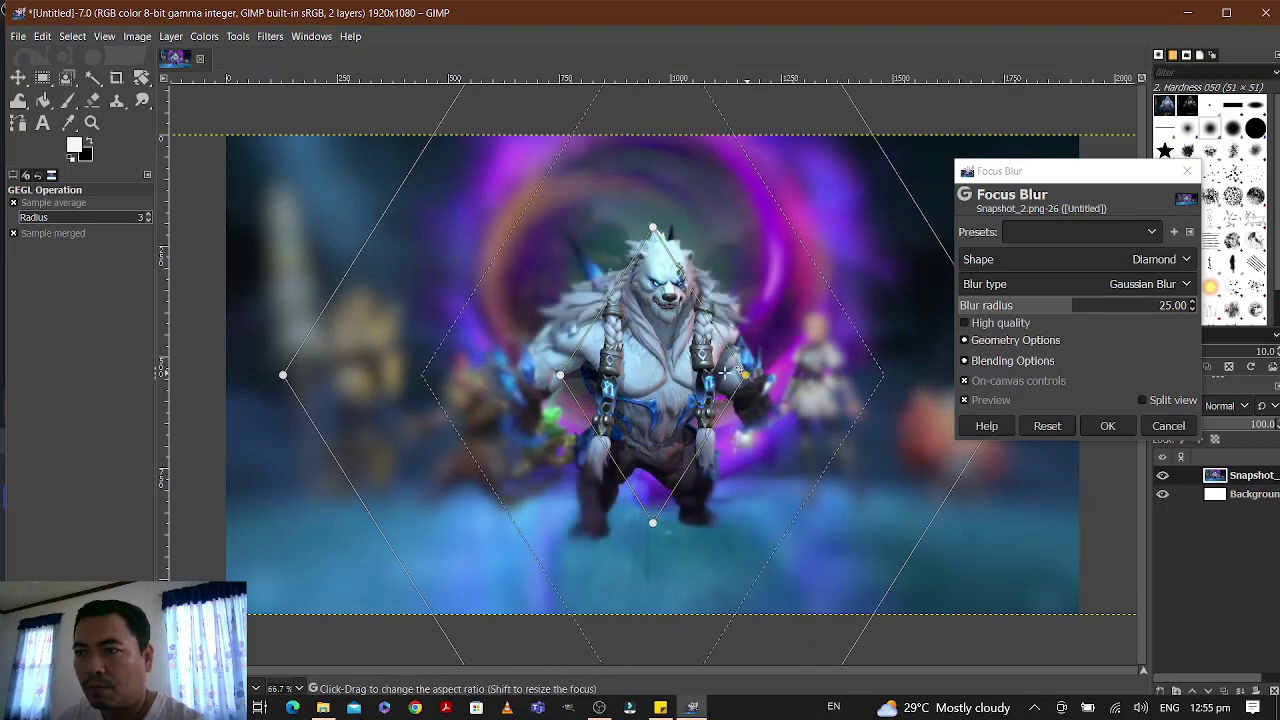
{"action": "left_click_drag", "start_coordinate": [740, 374], "coordinate": [723, 375]}
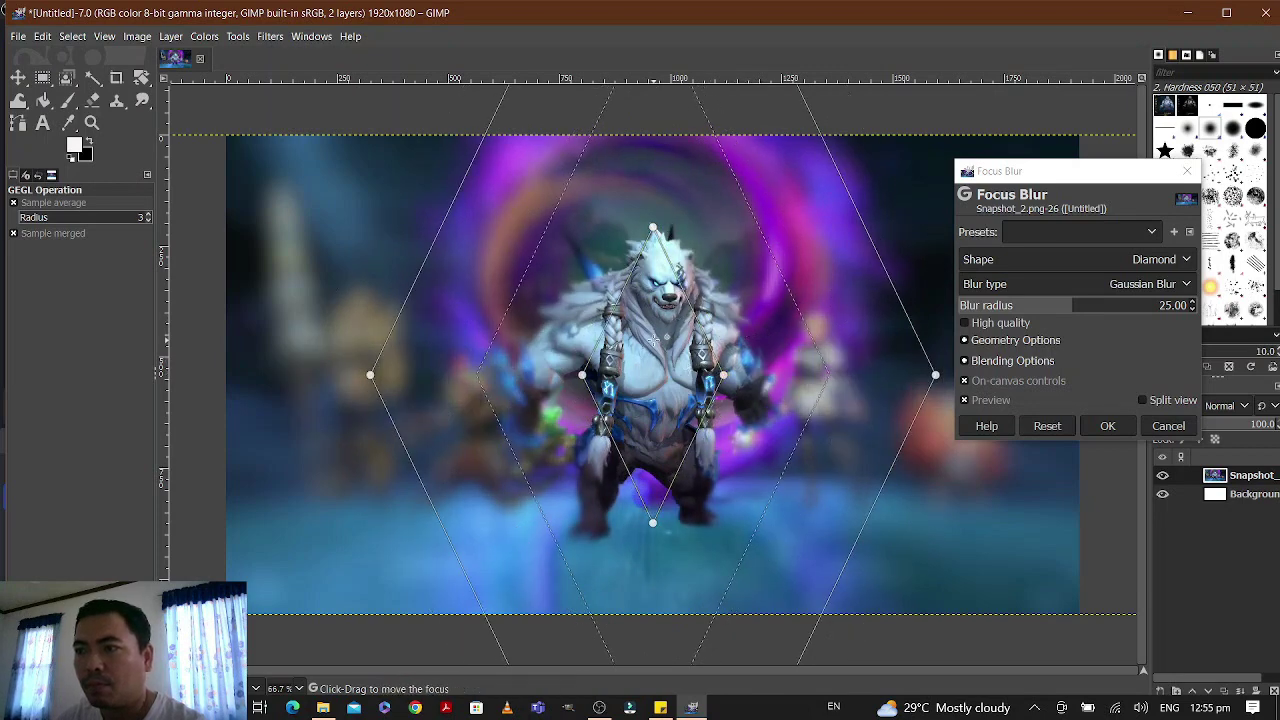
{"action": "left_click_drag", "start_coordinate": [653, 340], "coordinate": [661, 317]}
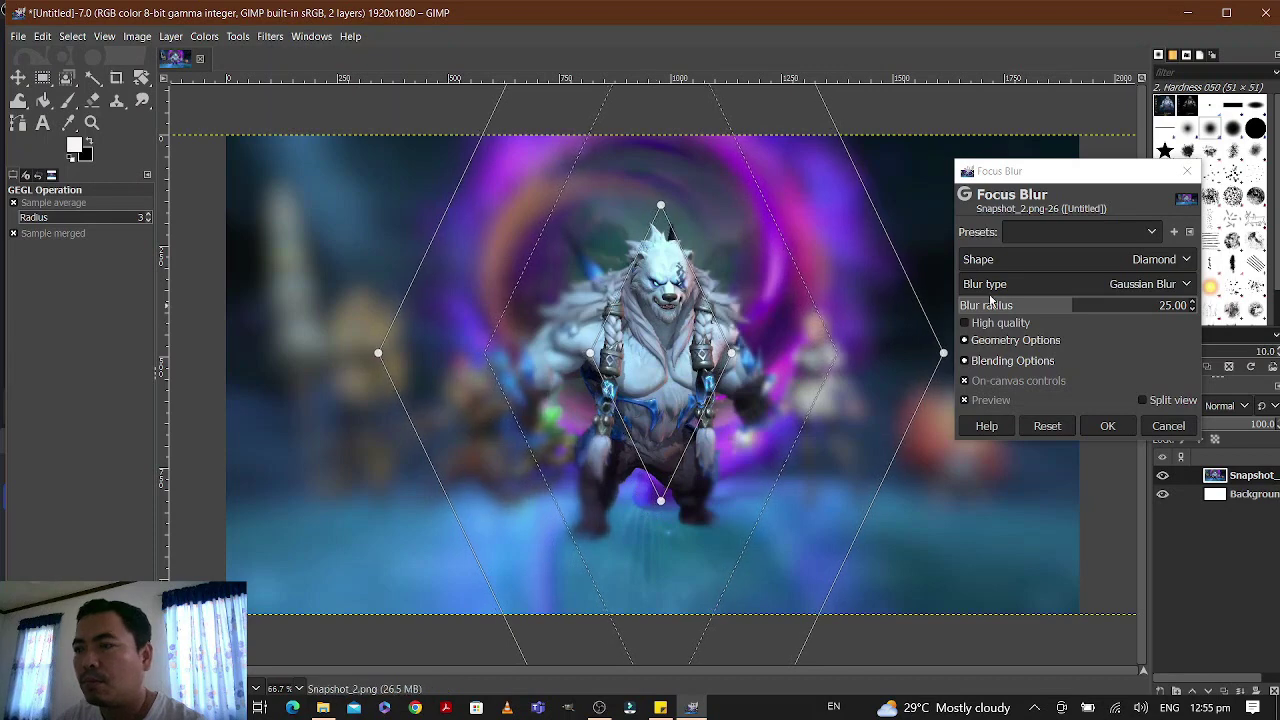
Set the blur radius to about 7.63 and apply the Focus Blur.
{"action": "left_click", "coordinate": [1112, 310]}
{"action": "left_click_drag", "start_coordinate": [1058, 310], "coordinate": [1024, 306]}
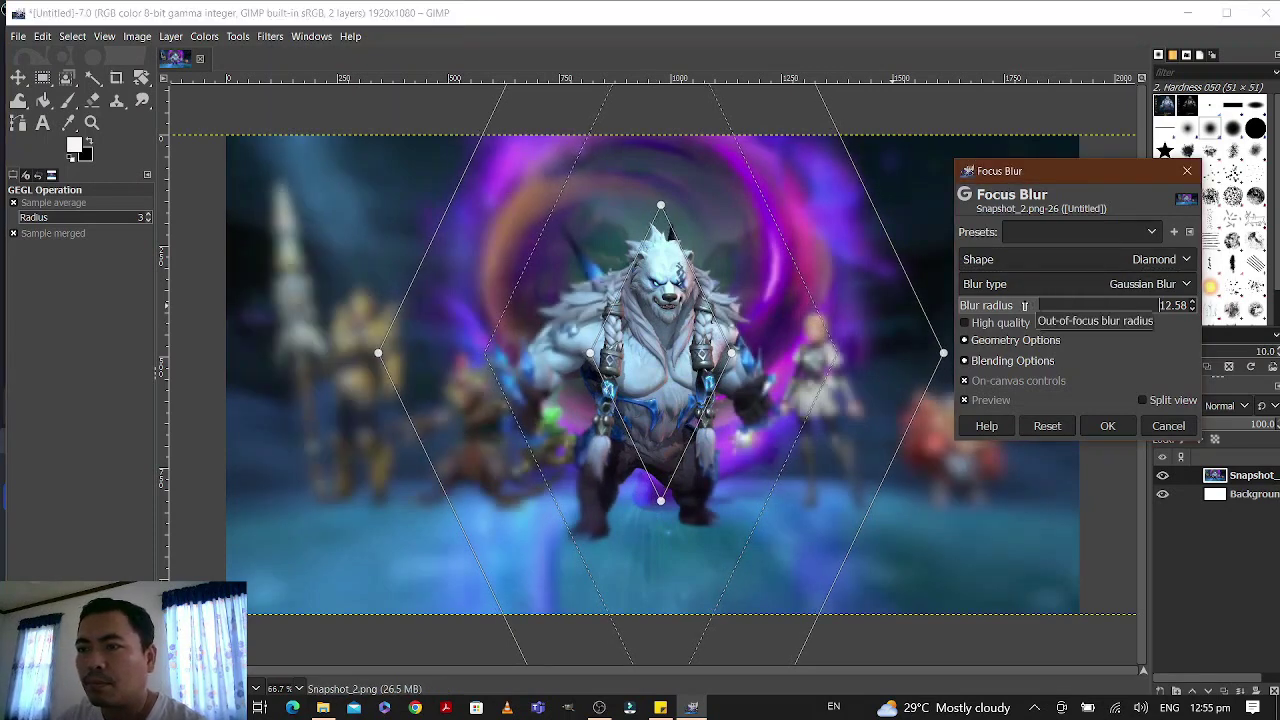
{"action": "left_click_drag", "start_coordinate": [1027, 305], "coordinate": [1026, 305]}
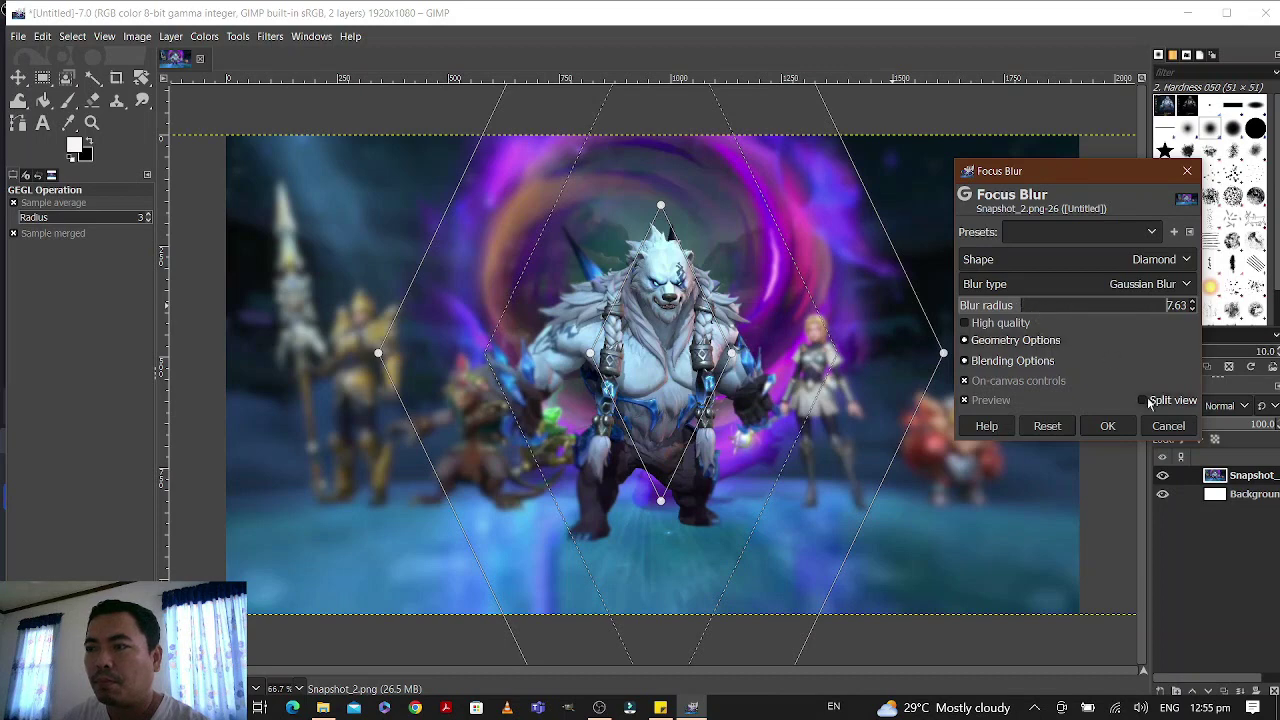
{"action": "left_click", "coordinate": [1126, 428]}
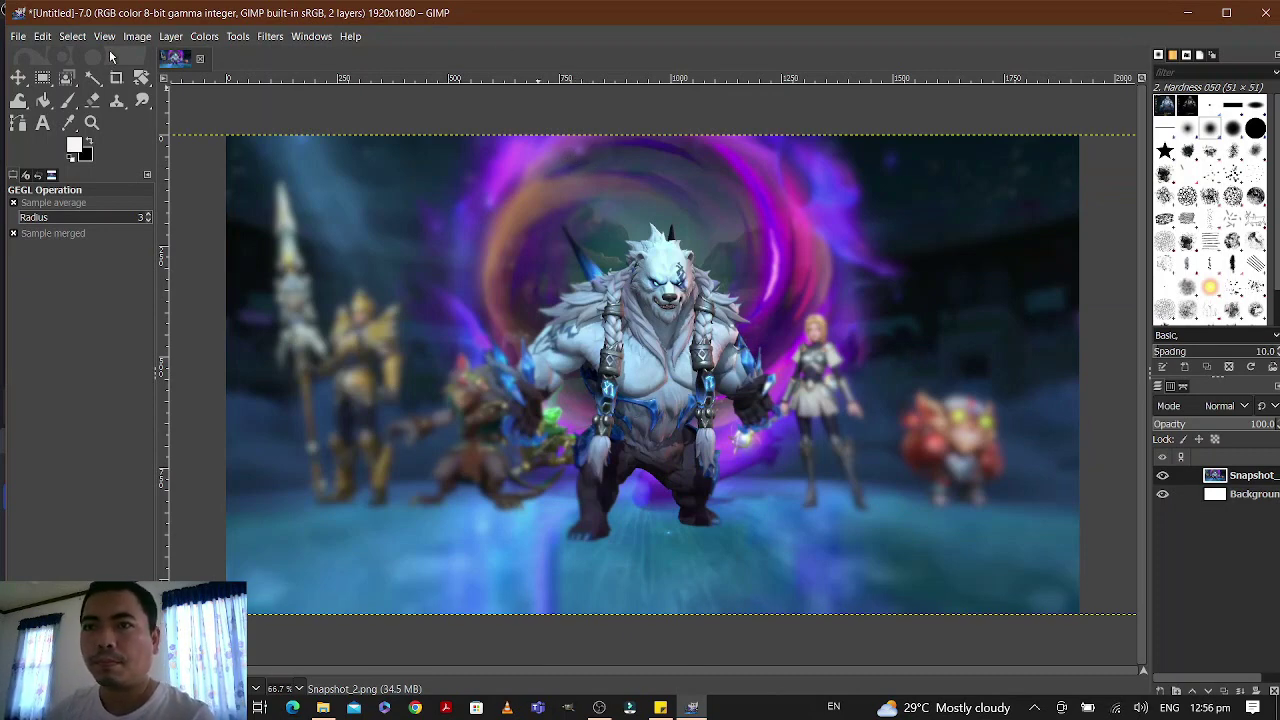
Flatten the image and scale it to 1280 × 720 px with a resolution of 250 pixels/in.
{"action": "left_click", "coordinate": [137, 36]}
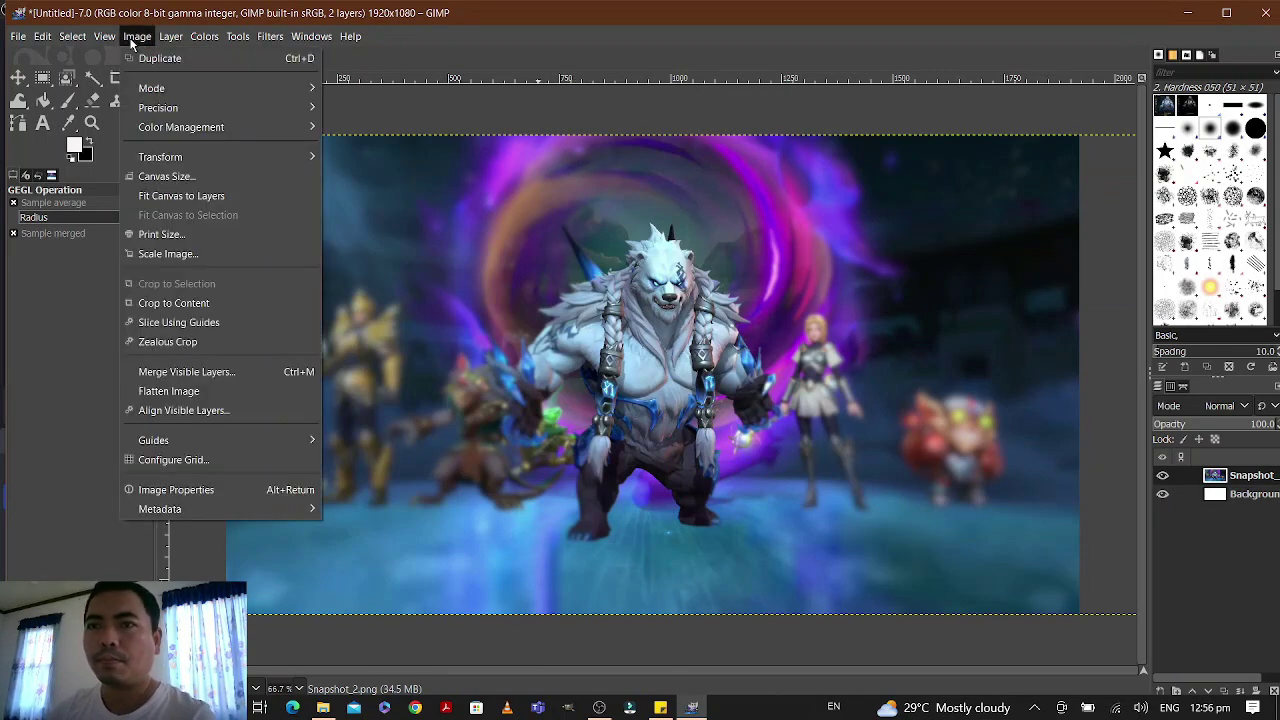
{"action": "left_click", "coordinate": [181, 392]}
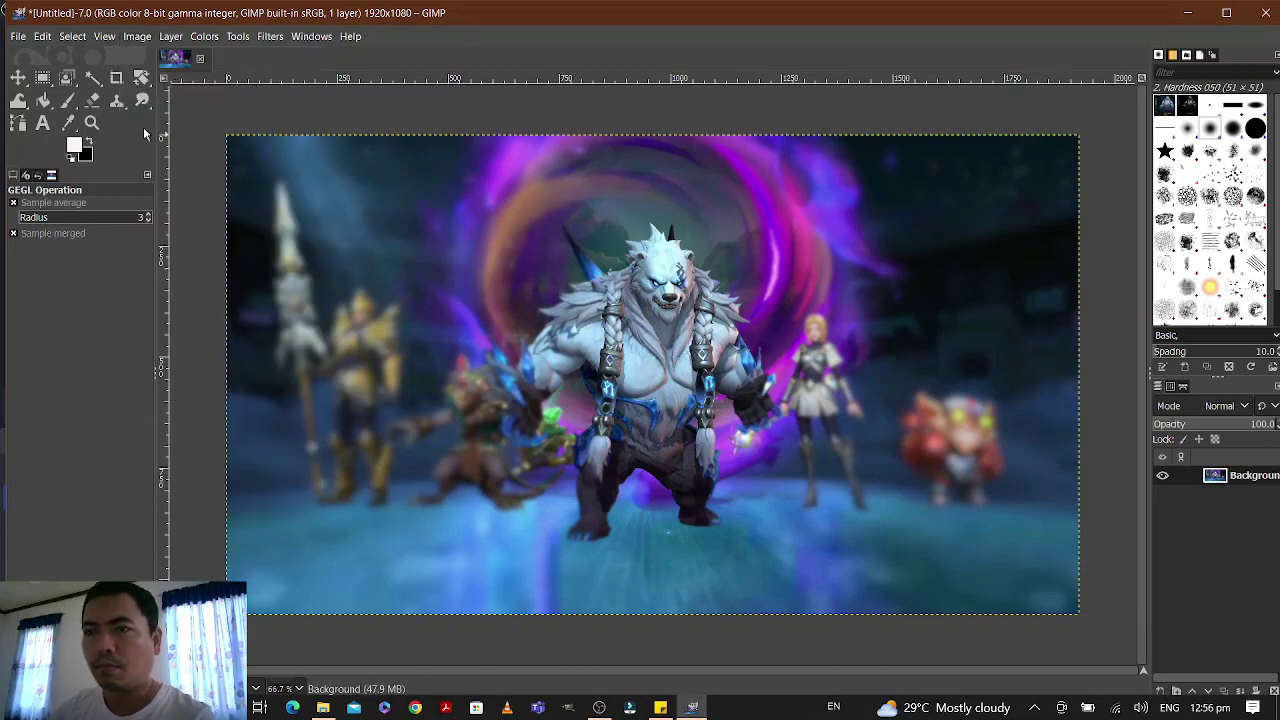
{"action": "left_click", "coordinate": [137, 37]}
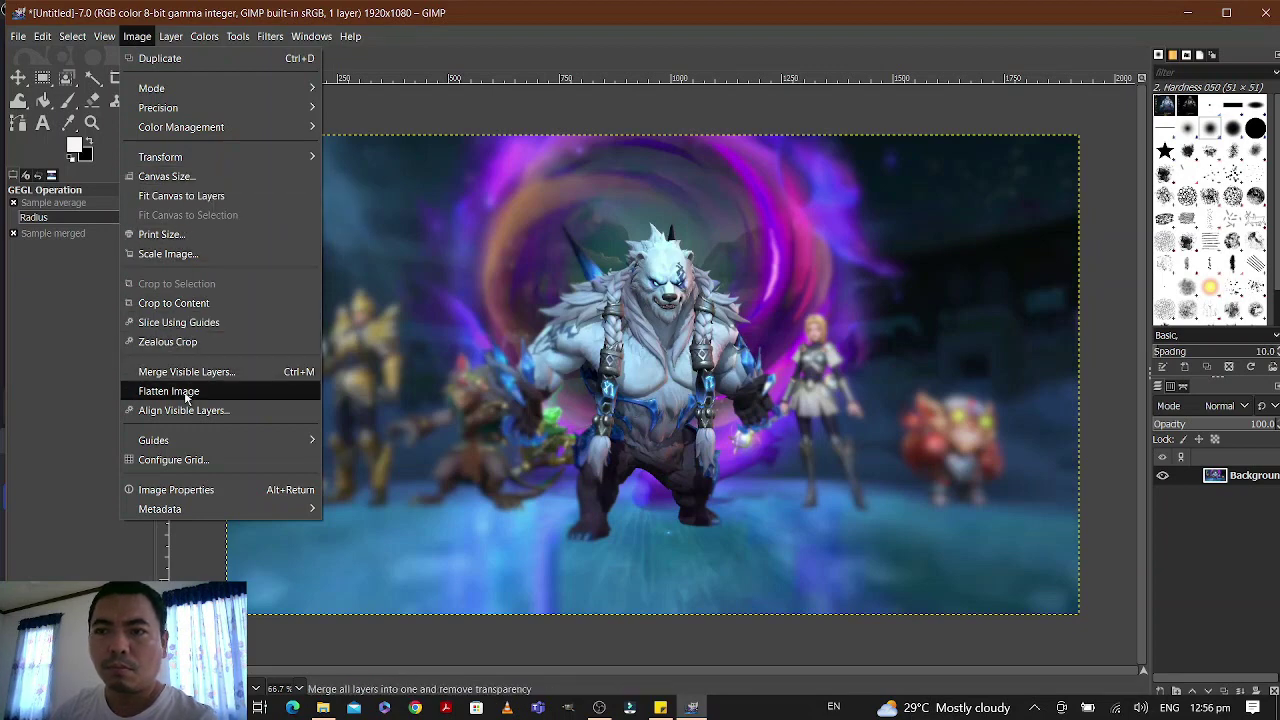
{"action": "left_click", "coordinate": [178, 253]}
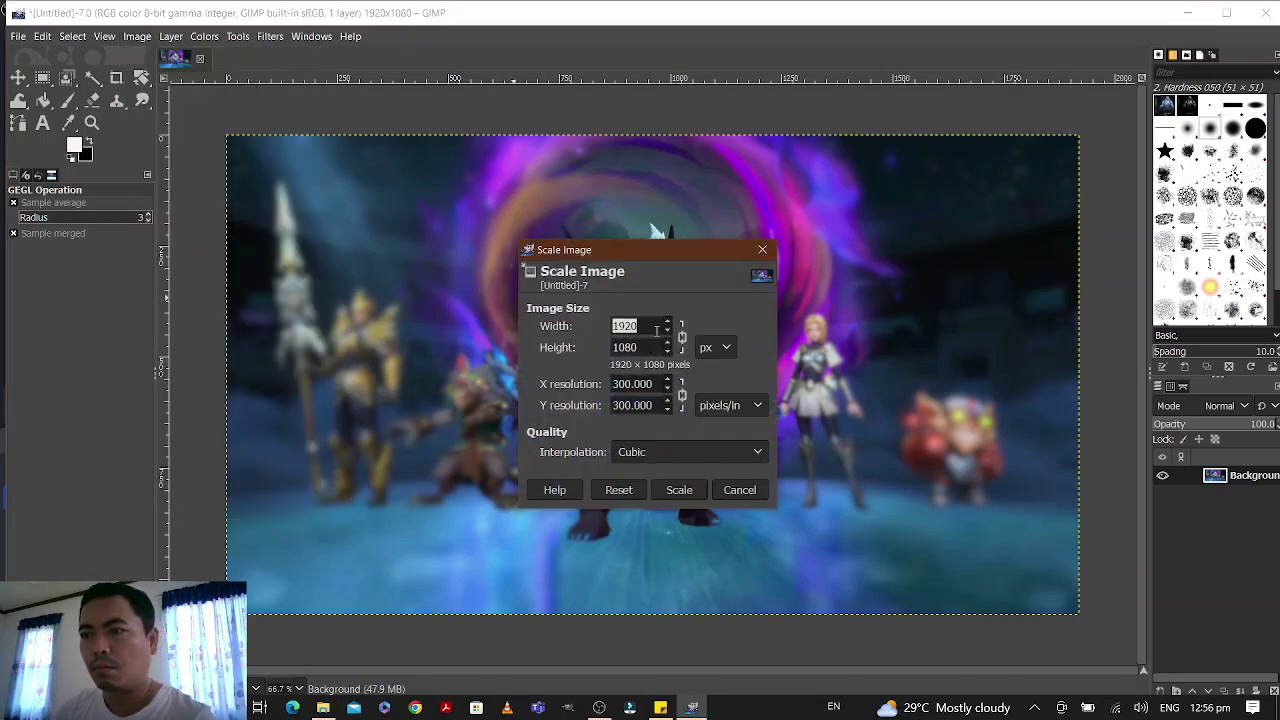
{"action": "type", "text": "12"}
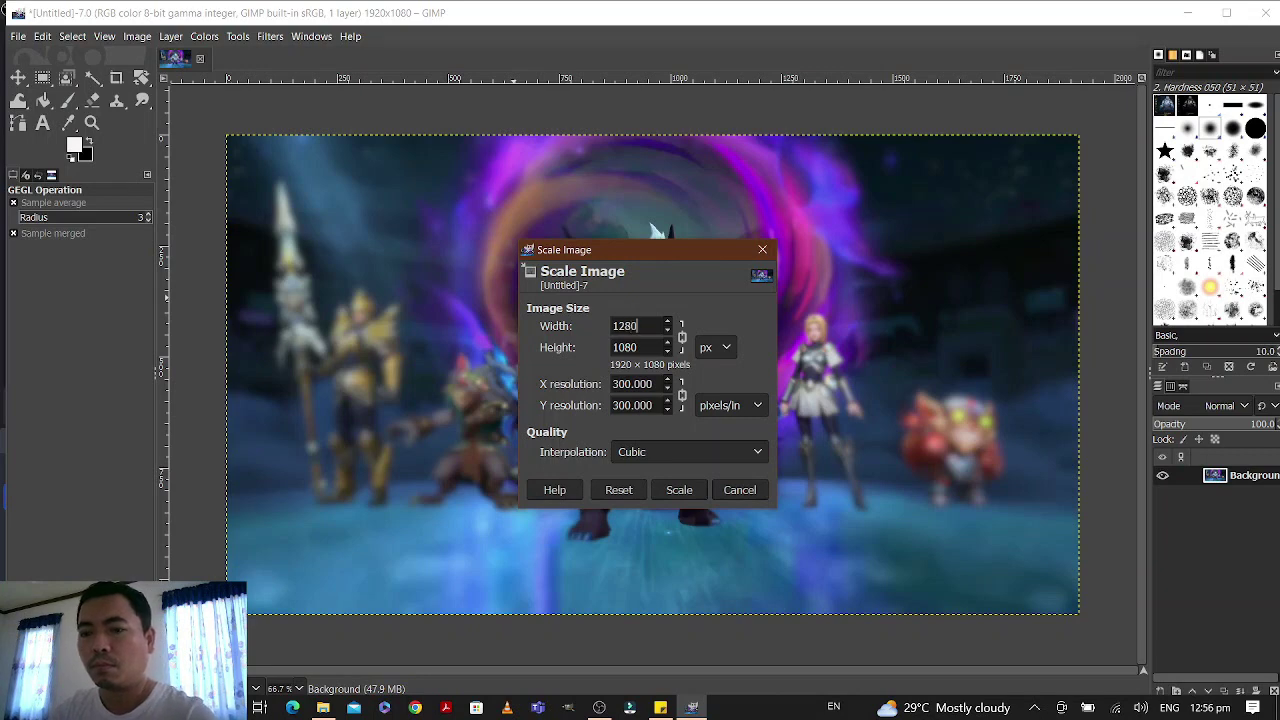
{"action": "key", "text": "Tab"}
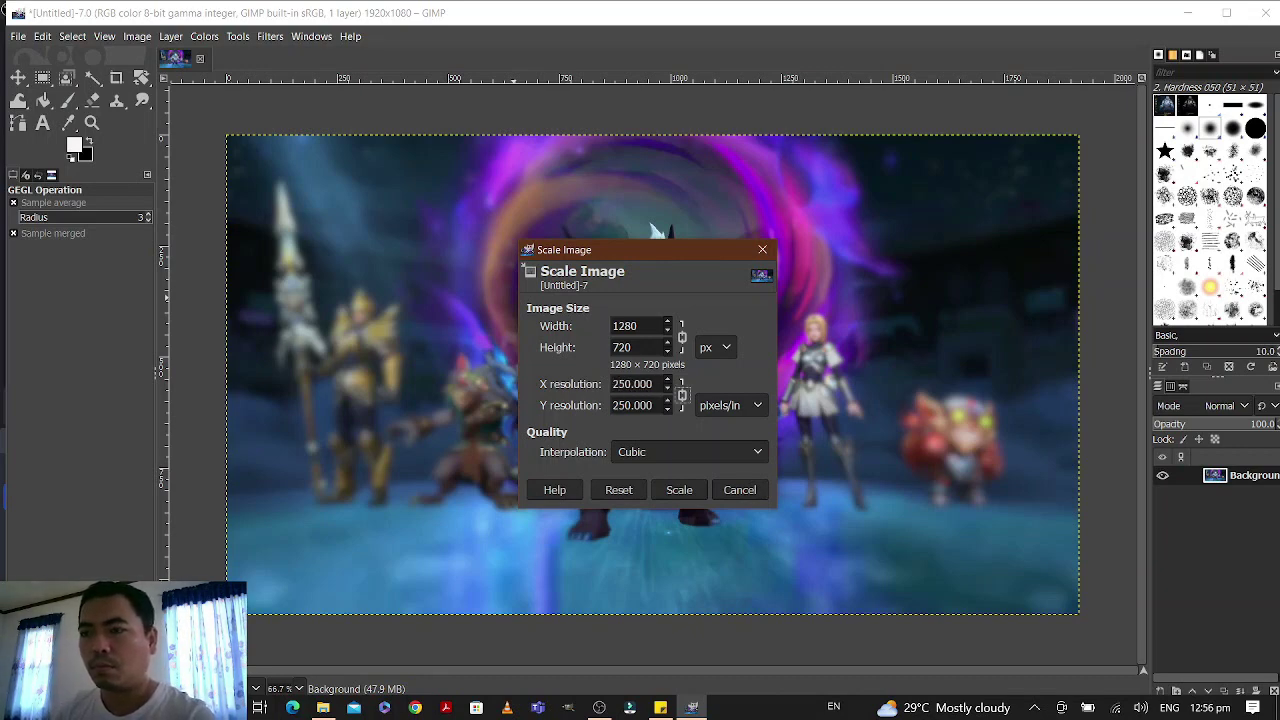
{"action": "left_click", "coordinate": [684, 491]}
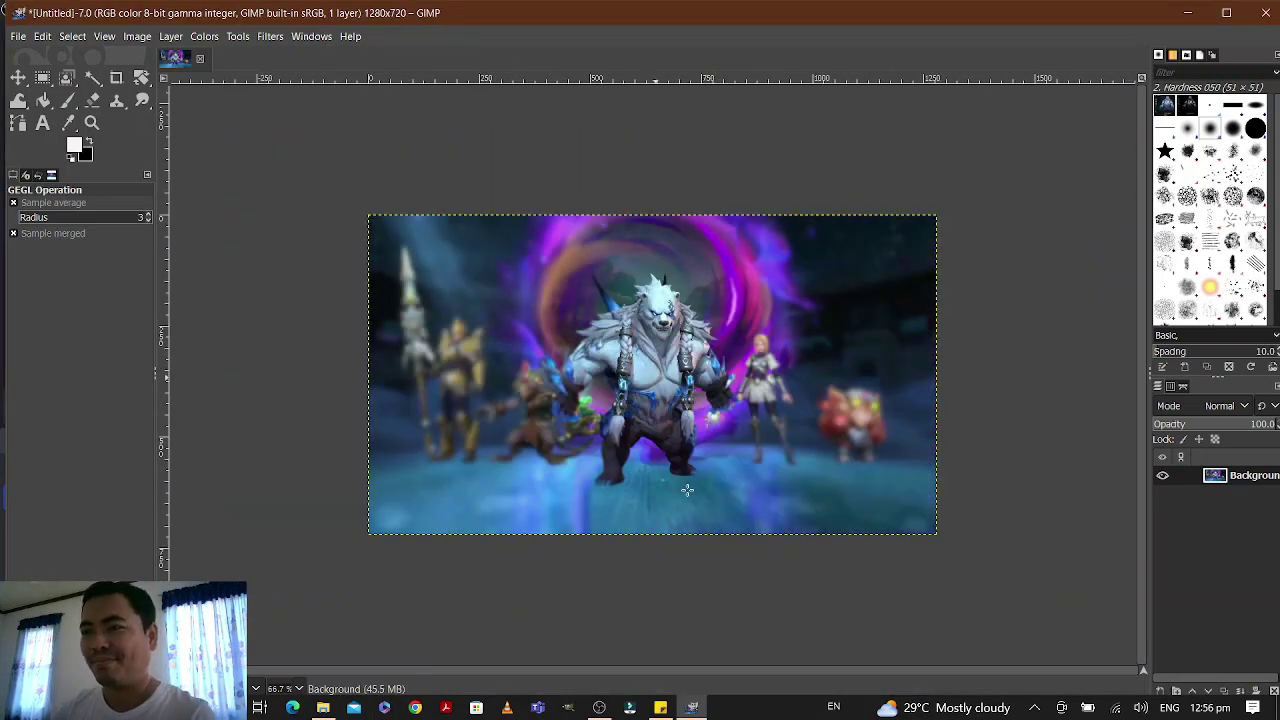
{"action": "left_click", "coordinate": [139, 37]}
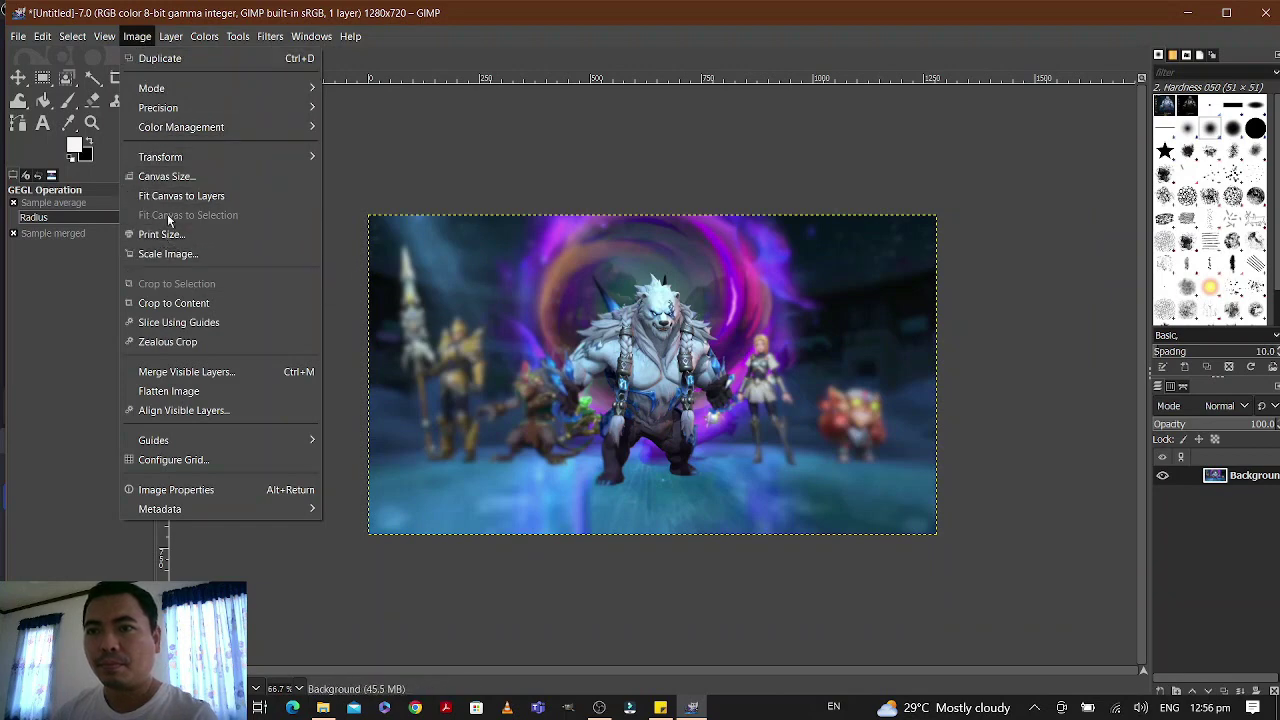
{"action": "left_click", "coordinate": [174, 176]}
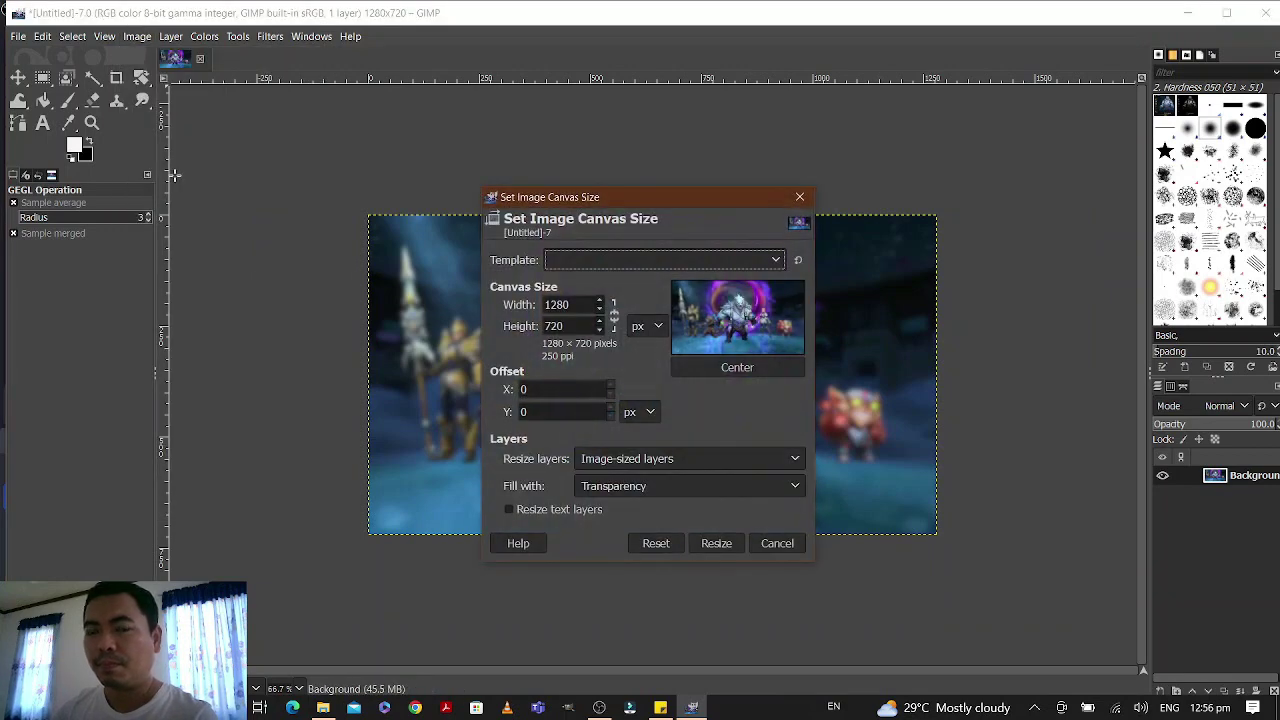
{"action": "left_click", "coordinate": [776, 544]}
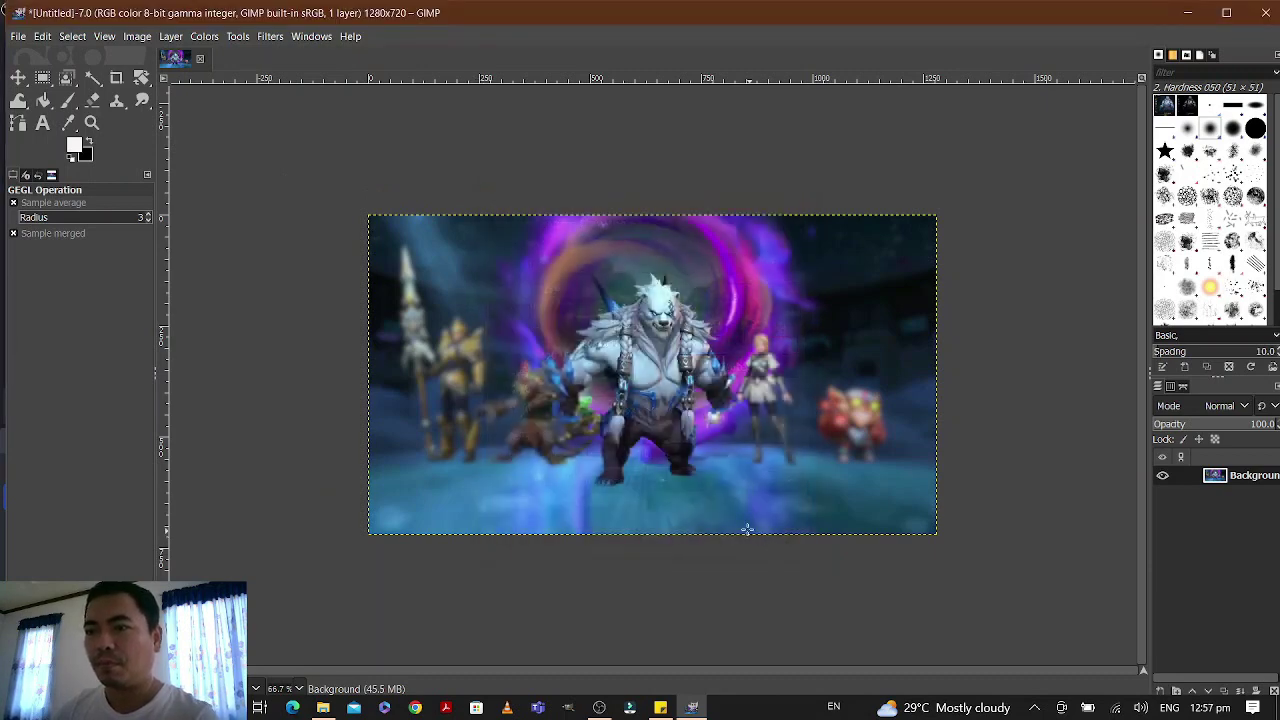
Try creating a new 1920 × 1080 px image from the reset default settings, and close it.
{"action": "key", "text": "ctrl+n"}
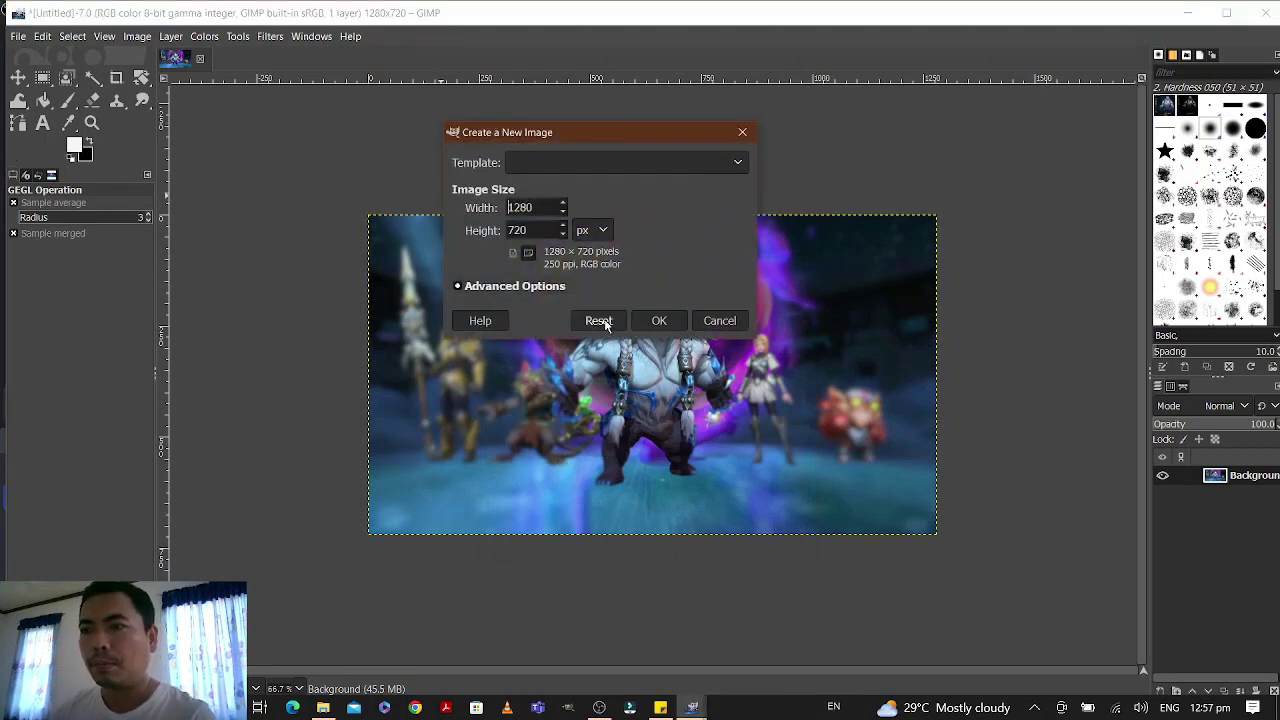
{"action": "left_click", "coordinate": [599, 320]}
{"action": "left_click", "coordinate": [660, 320]}
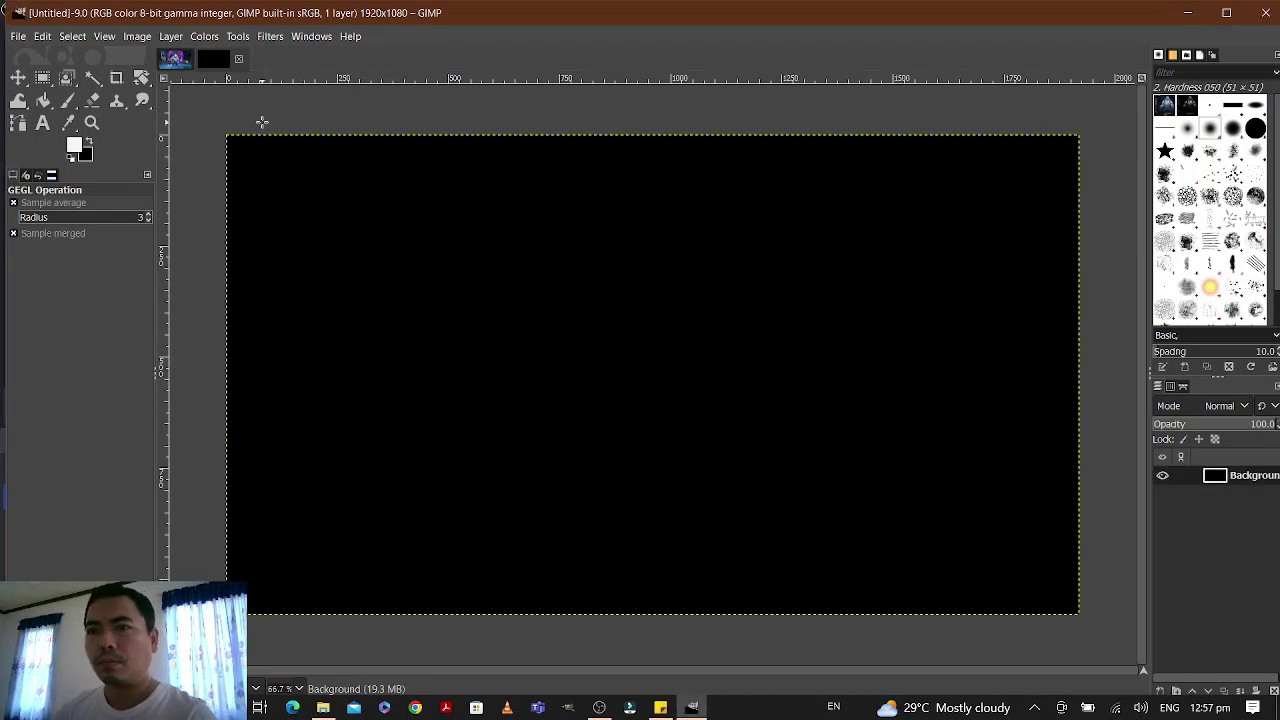
{"action": "left_click", "coordinate": [239, 58]}
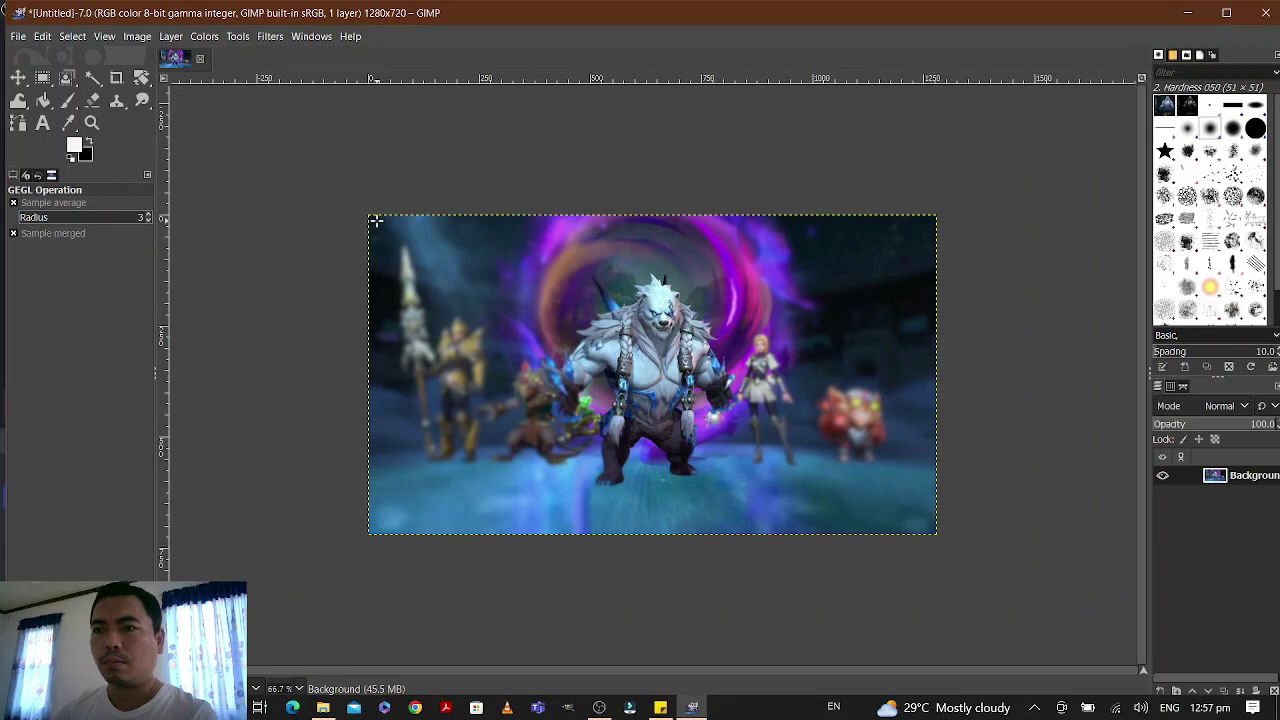
Create a new image from the reset 1920 × 1080 px settings, filled with White.
{"action": "key", "text": "ctrl+n"}
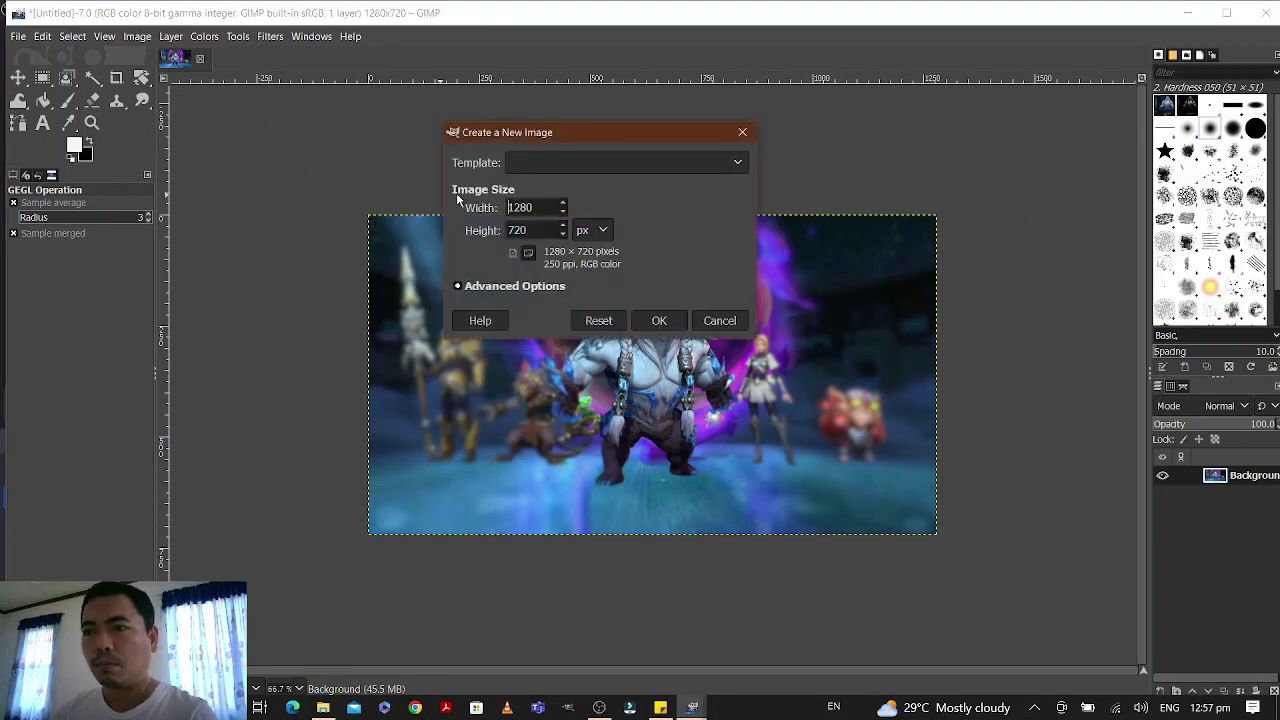
{"action": "left_click", "coordinate": [614, 320]}
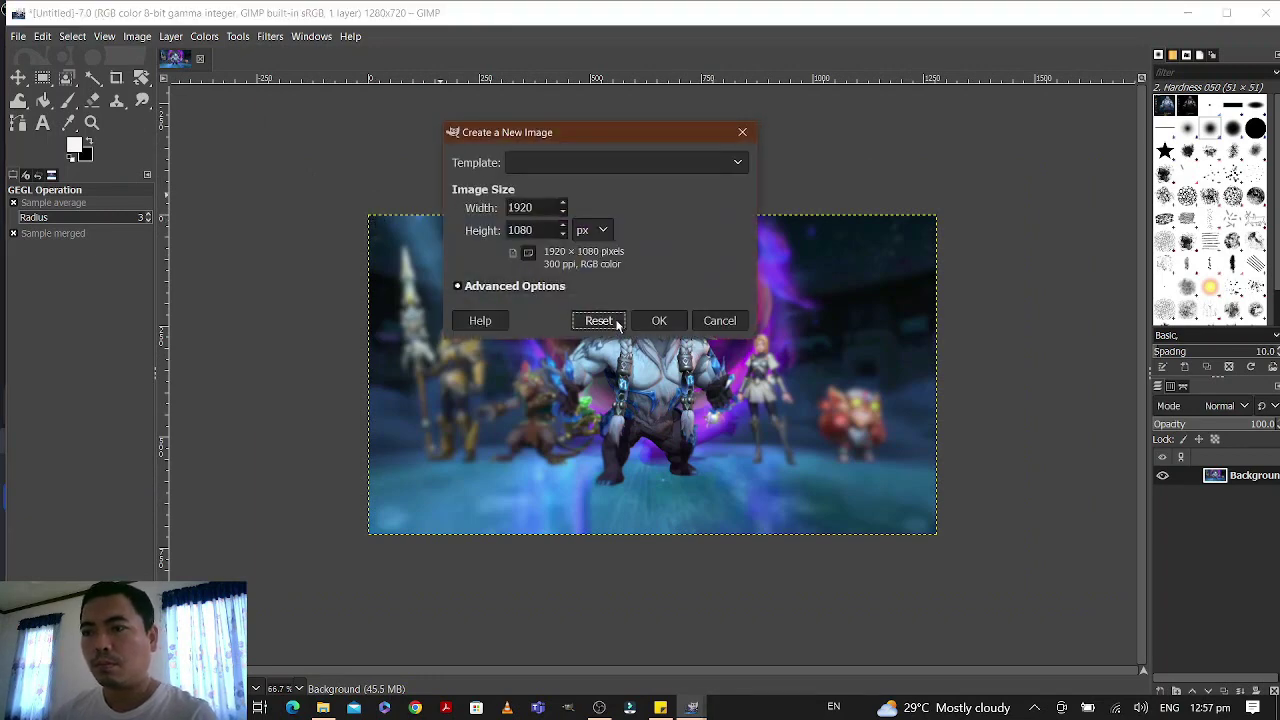
{"action": "left_click", "coordinate": [571, 286]}
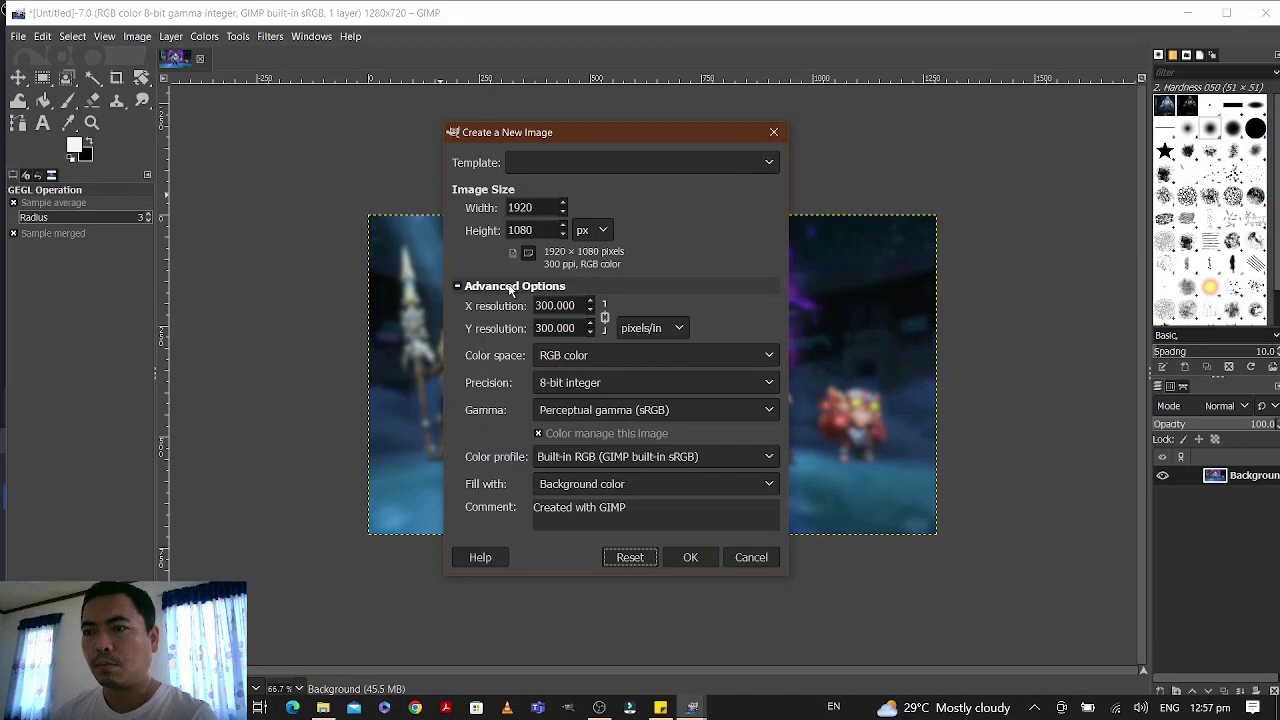
{"action": "left_click", "coordinate": [615, 492]}
{"action": "left_click", "coordinate": [573, 545]}
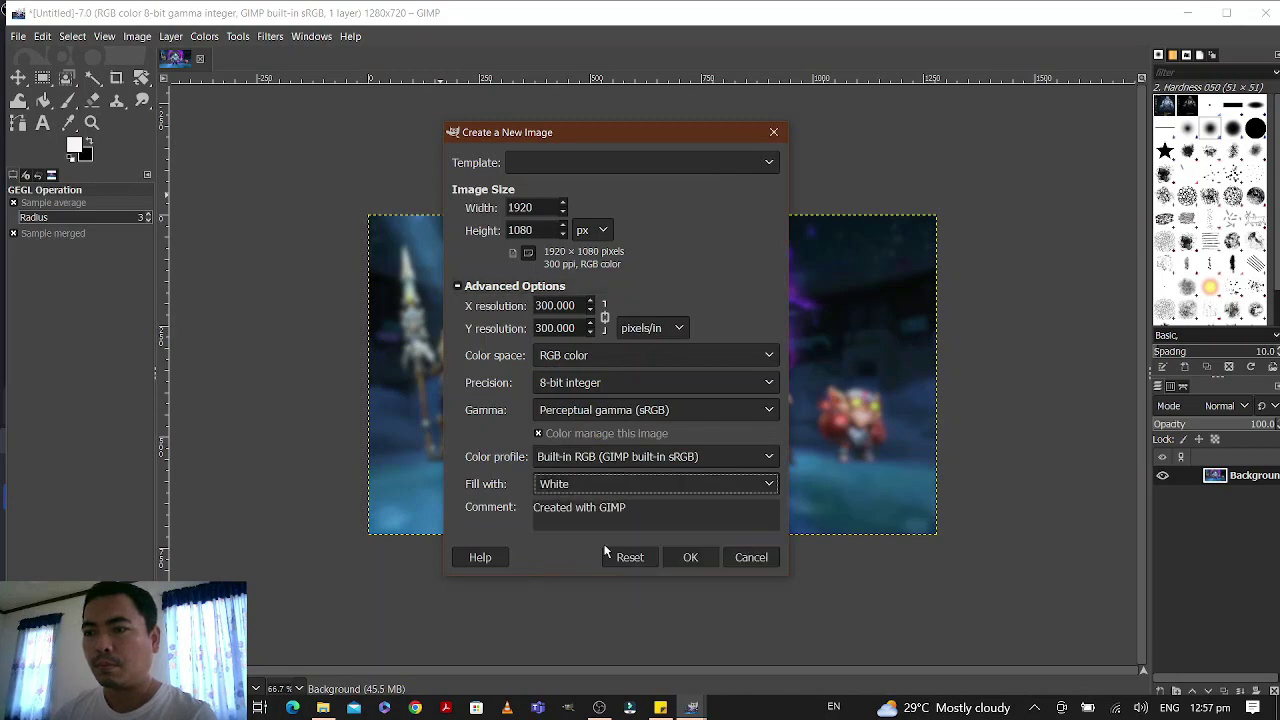
{"action": "left_click", "coordinate": [690, 557]}
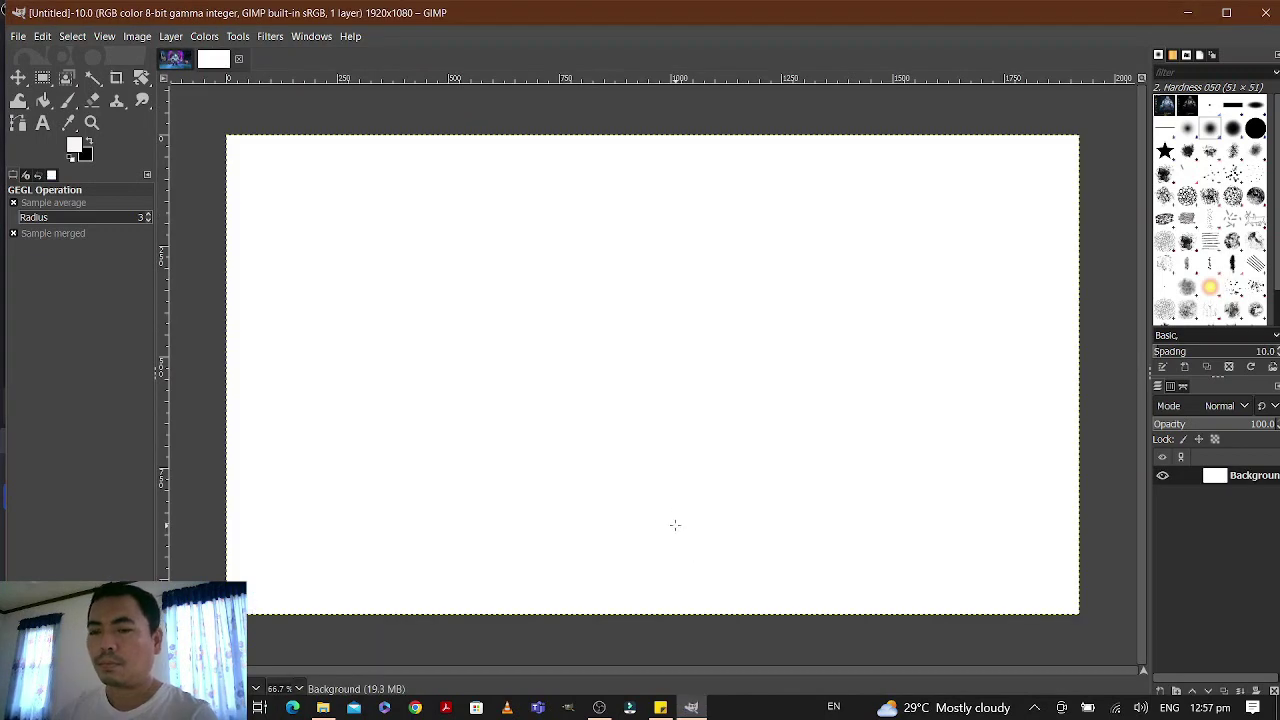
Switch to File Explorer and bring Snapshot_1 into the new white GIMP image as a layer.
{"action": "key", "text": "alt+Tab"}
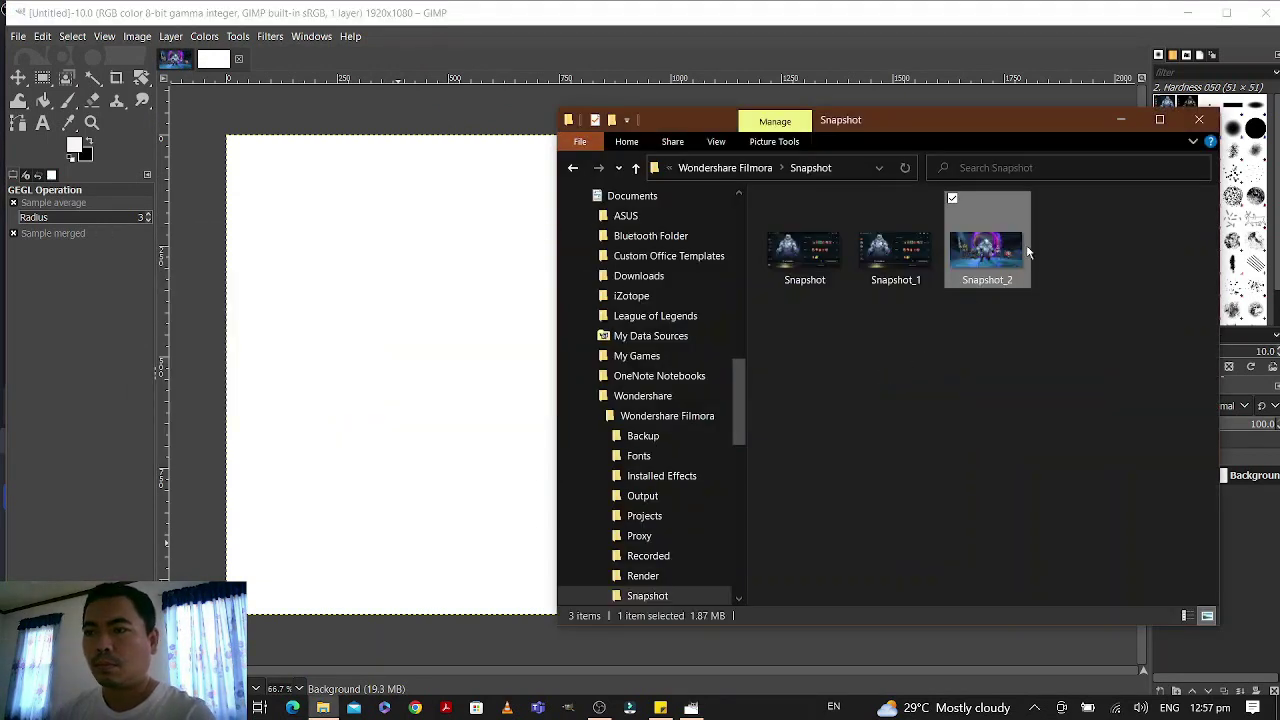
{"action": "left_click_drag", "start_coordinate": [891, 252], "coordinate": [510, 294]}
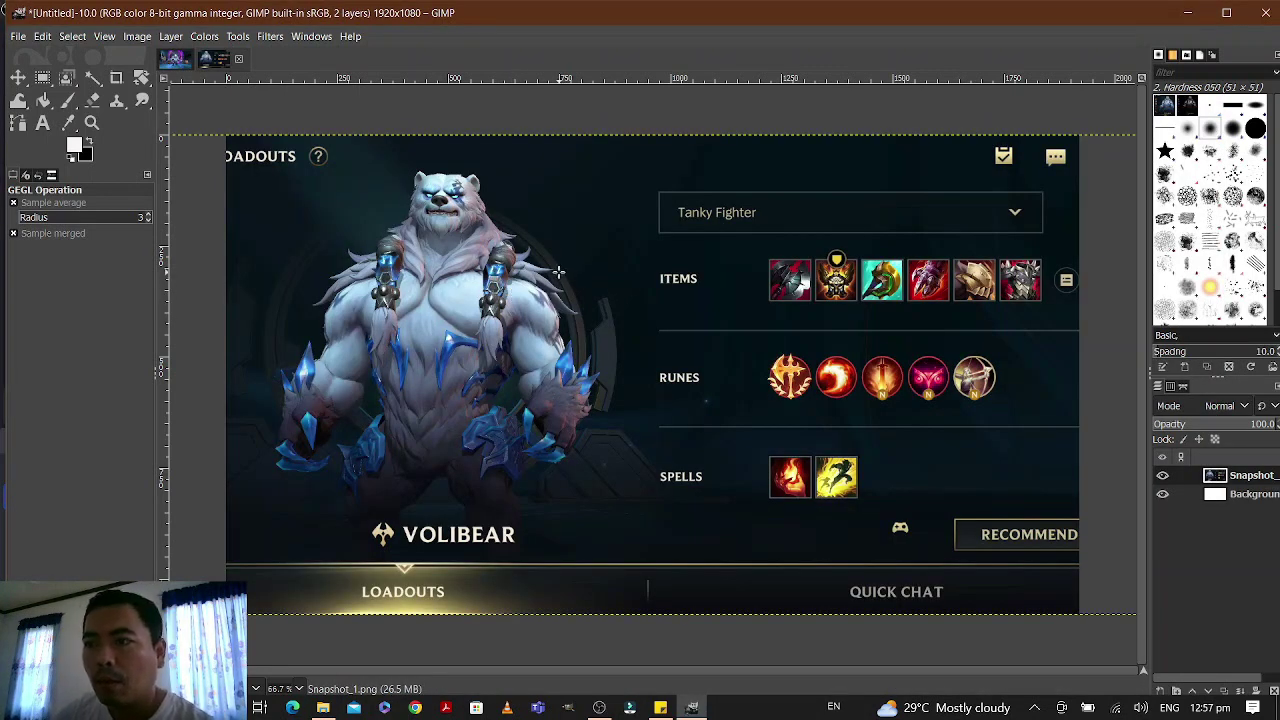
Roughly outline the Volibear figure on the Snapshot_1 layer with Foreground Select and confirm the closed outline for refining.
{"action": "left_click", "coordinate": [18, 77]}
{"action": "mouse_move", "coordinate": [68, 85]}
{"action": "left_click", "coordinate": [128, 121]}
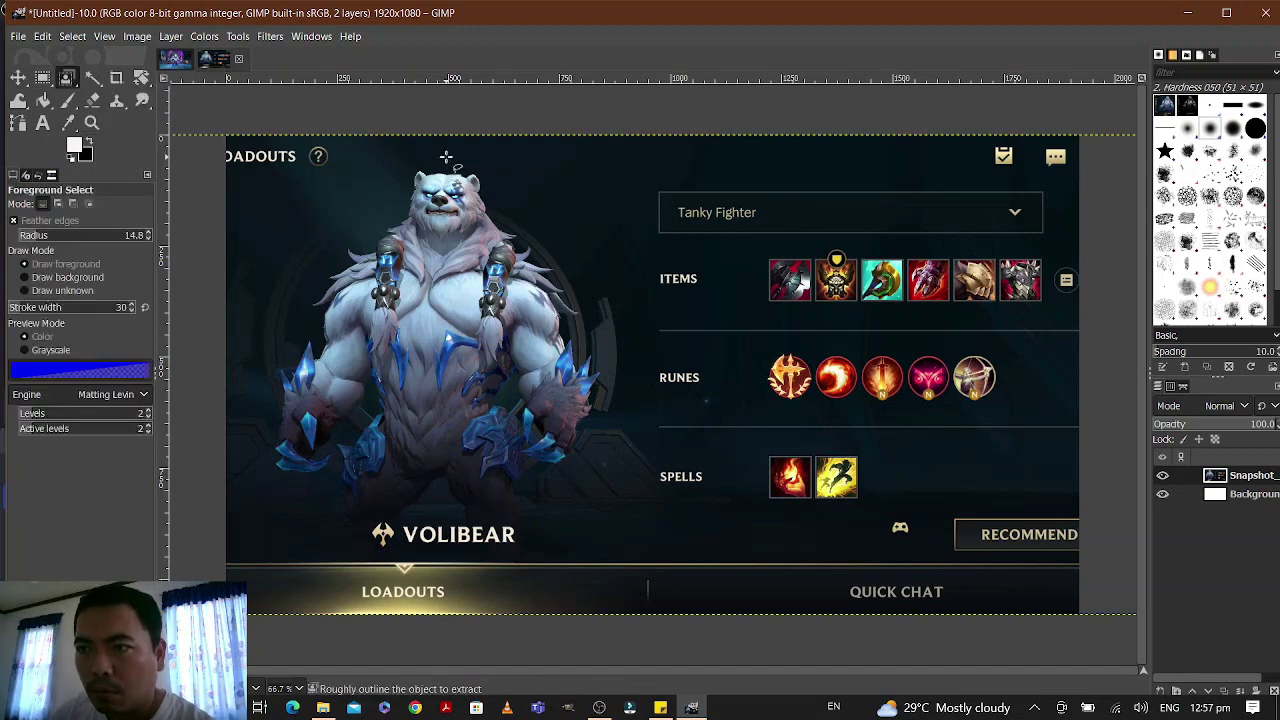
{"action": "mouse_move", "coordinate": [448, 160]}
{"action": "left_mouse_down"}
{"action": "mouse_move", "coordinate": [401, 172]}
{"action": "mouse_move", "coordinate": [401, 209]}
{"action": "mouse_move", "coordinate": [368, 246]}
{"action": "mouse_move", "coordinate": [341, 243]}
{"action": "mouse_move", "coordinate": [342, 265]}
{"action": "mouse_move", "coordinate": [300, 307]}
{"action": "mouse_move", "coordinate": [318, 316]}
{"action": "mouse_move", "coordinate": [318, 350]}
{"action": "mouse_move", "coordinate": [313, 333]}
{"action": "mouse_move", "coordinate": [280, 364]}
{"action": "mouse_move", "coordinate": [269, 405]}
{"action": "mouse_move", "coordinate": [268, 462]}
{"action": "mouse_move", "coordinate": [319, 474]}
{"action": "mouse_move", "coordinate": [371, 391]}
{"action": "mouse_move", "coordinate": [374, 411]}
{"action": "mouse_move", "coordinate": [341, 445]}
{"action": "mouse_move", "coordinate": [345, 508]}
{"action": "mouse_move", "coordinate": [515, 508]}
{"action": "mouse_move", "coordinate": [530, 470]}
{"action": "mouse_move", "coordinate": [571, 452]}
{"action": "mouse_move", "coordinate": [598, 408]}
{"action": "mouse_move", "coordinate": [600, 372]}
{"action": "mouse_move", "coordinate": [566, 330]}
{"action": "mouse_move", "coordinate": [582, 302]}
{"action": "mouse_move", "coordinate": [483, 182]}
{"action": "left_mouse_up"}
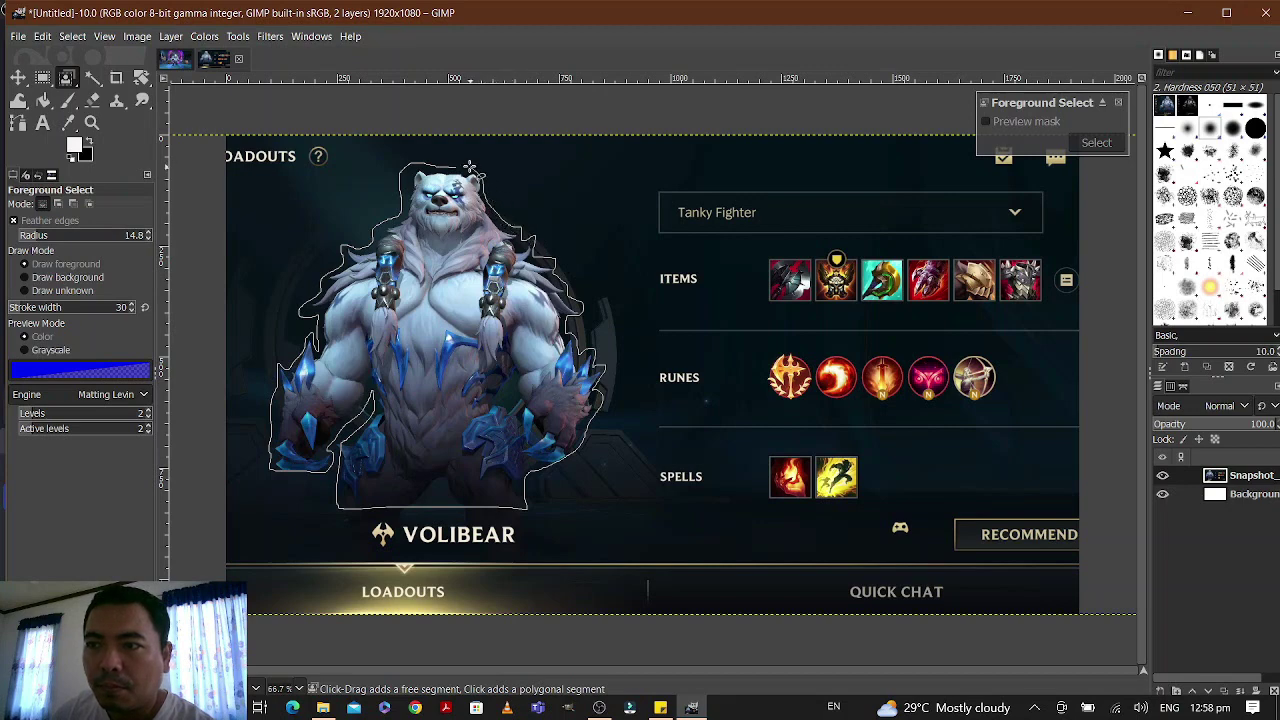
{"action": "left_click", "coordinate": [455, 167]}
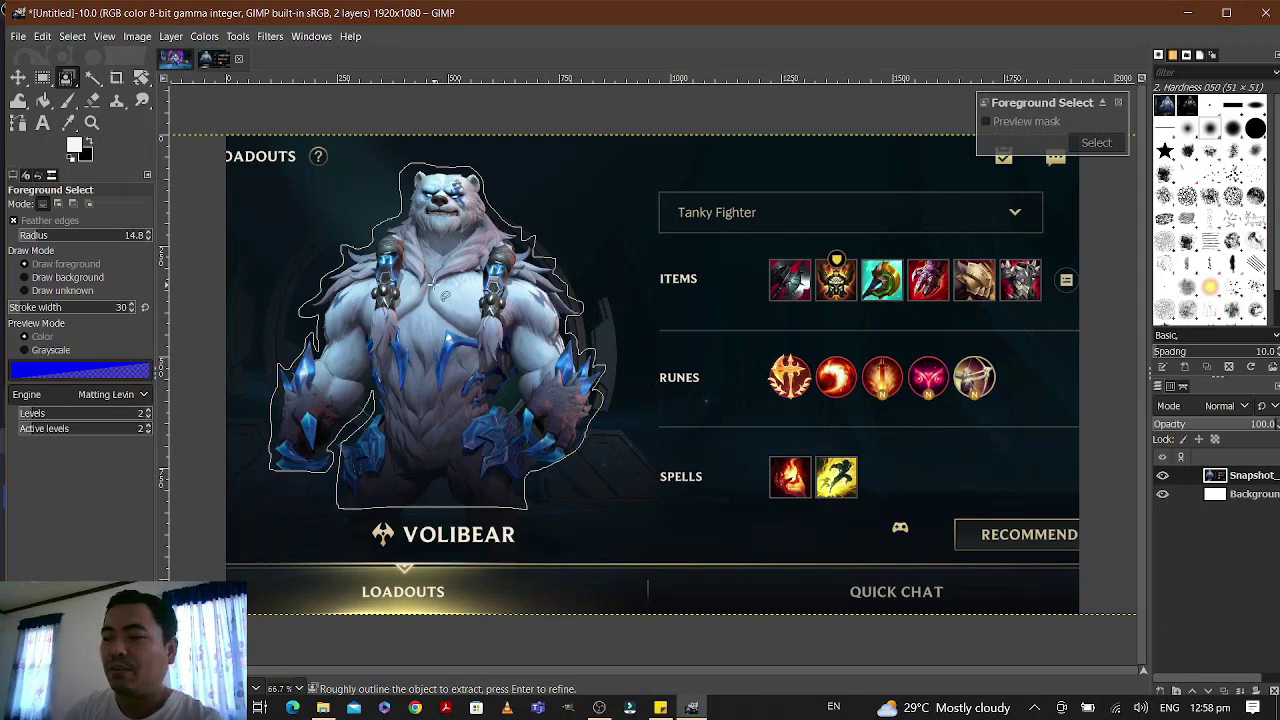
{"action": "key", "text": "Return"}
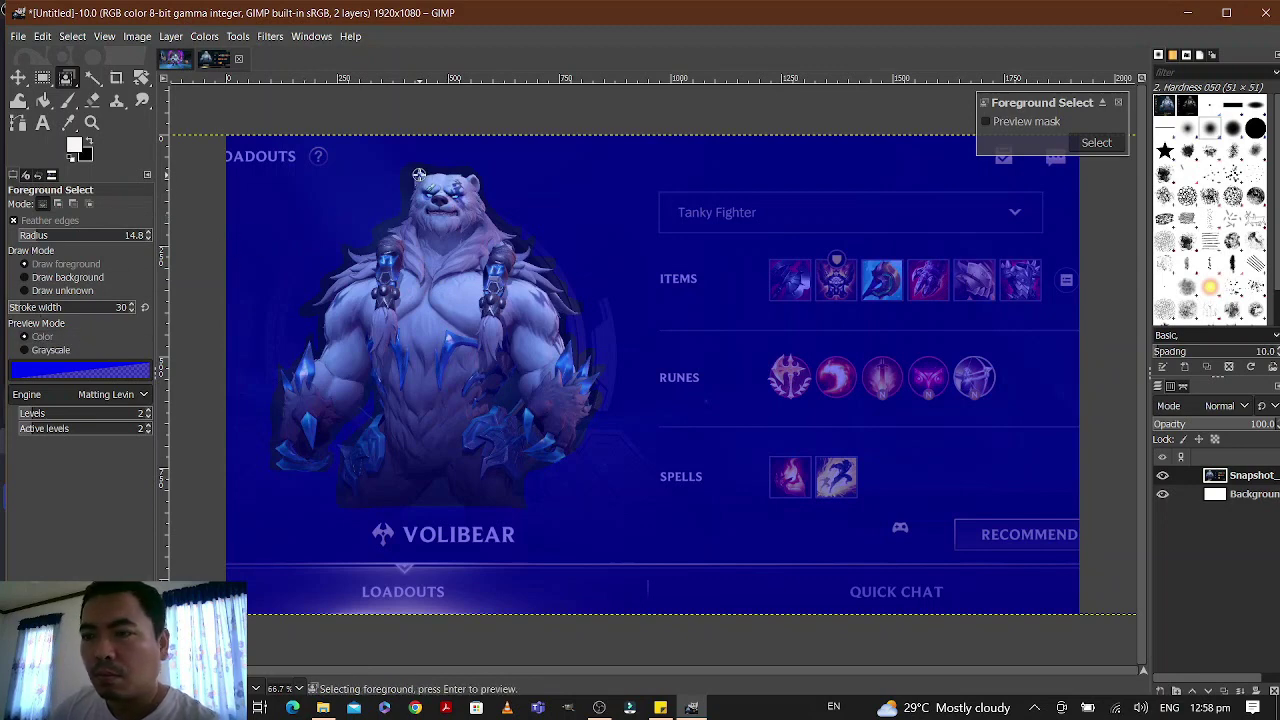
Mark the bear's head, arms and body as foreground, raise the stroke width to 86, and convert the marked area into a selection.
{"action": "mouse_move", "coordinate": [420, 177]}
{"action": "left_mouse_down"}
{"action": "mouse_move", "coordinate": [390, 240]}
{"action": "mouse_move", "coordinate": [340, 280]}
{"action": "mouse_move", "coordinate": [318, 364]}
{"action": "mouse_move", "coordinate": [282, 416]}
{"action": "mouse_move", "coordinate": [286, 468]}
{"action": "left_mouse_up"}
{"action": "left_click_drag", "start_coordinate": [361, 387], "coordinate": [294, 463]}
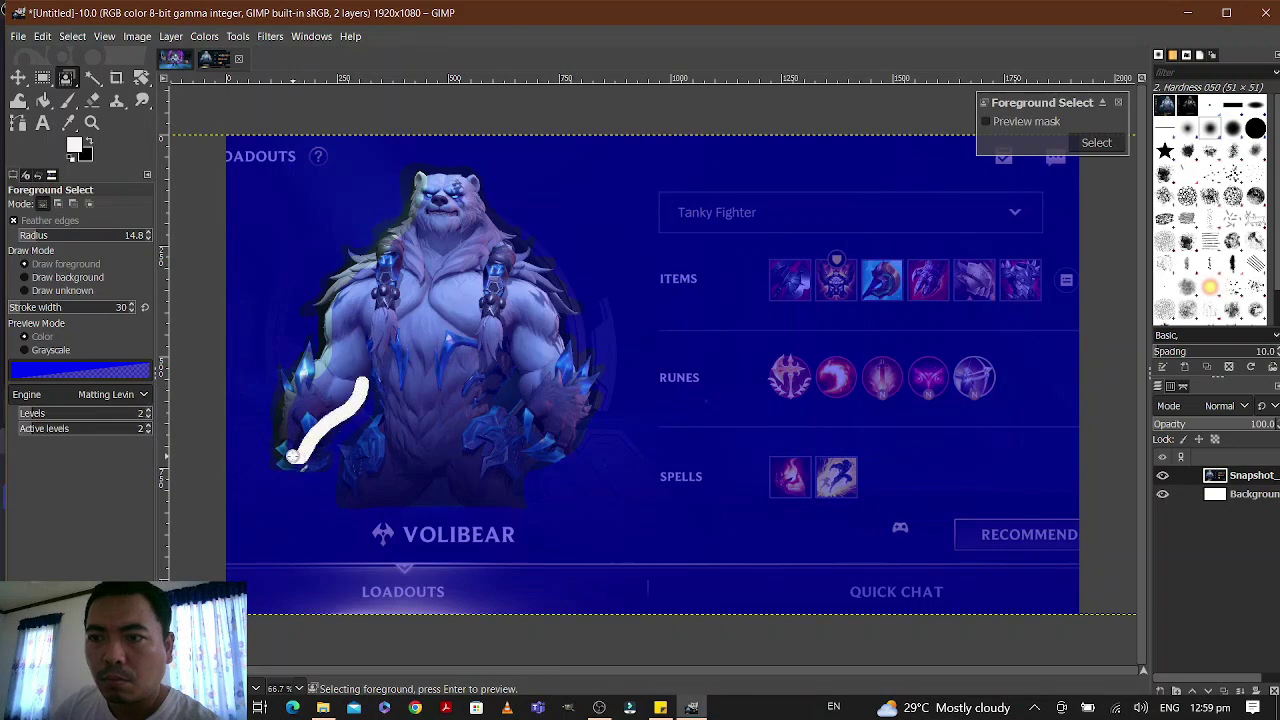
{"action": "mouse_move", "coordinate": [360, 370]}
{"action": "left_mouse_down"}
{"action": "mouse_move", "coordinate": [380, 394]}
{"action": "mouse_move", "coordinate": [374, 448]}
{"action": "mouse_move", "coordinate": [345, 490]}
{"action": "mouse_move", "coordinate": [392, 505]}
{"action": "mouse_move", "coordinate": [515, 505]}
{"action": "left_mouse_up"}
{"action": "mouse_move", "coordinate": [423, 172]}
{"action": "left_mouse_down"}
{"action": "mouse_move", "coordinate": [466, 178]}
{"action": "mouse_move", "coordinate": [557, 301]}
{"action": "mouse_move", "coordinate": [583, 402]}
{"action": "mouse_move", "coordinate": [545, 457]}
{"action": "left_mouse_up"}
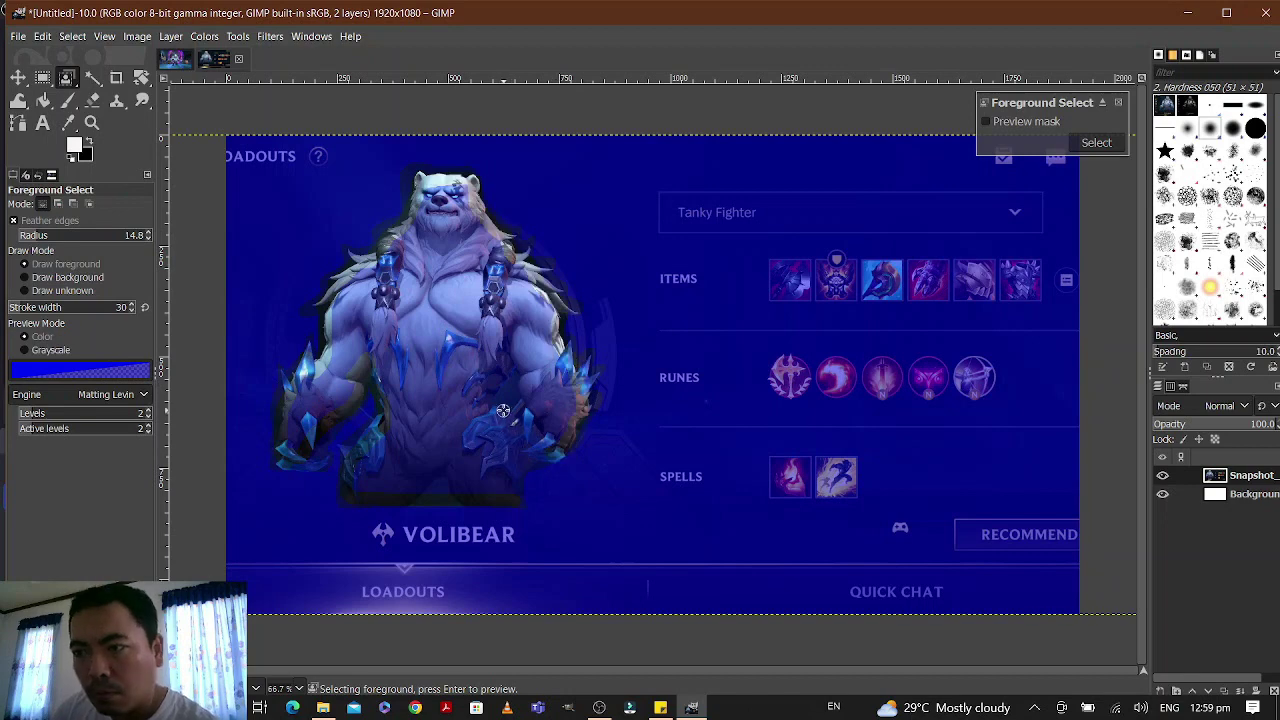
{"action": "mouse_move", "coordinate": [496, 365]}
{"action": "left_mouse_down"}
{"action": "mouse_move", "coordinate": [495, 397]}
{"action": "mouse_move", "coordinate": [512, 488]}
{"action": "left_mouse_up"}
{"action": "mouse_move", "coordinate": [538, 374]}
{"action": "left_mouse_down"}
{"action": "mouse_move", "coordinate": [540, 410]}
{"action": "mouse_move", "coordinate": [516, 436]}
{"action": "left_mouse_up"}
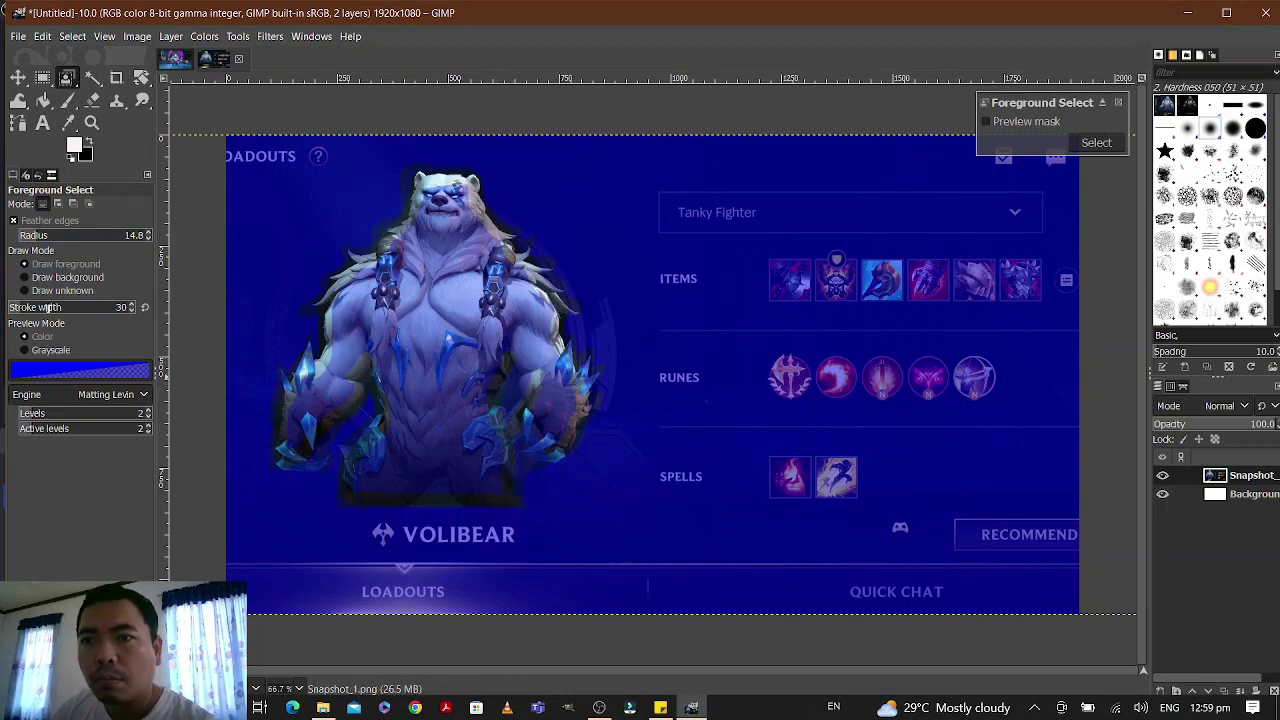
{"action": "mouse_move", "coordinate": [422, 185]}
{"action": "left_mouse_down"}
{"action": "mouse_move", "coordinate": [458, 211]}
{"action": "mouse_move", "coordinate": [429, 220]}
{"action": "mouse_move", "coordinate": [472, 245]}
{"action": "mouse_move", "coordinate": [419, 244]}
{"action": "mouse_move", "coordinate": [402, 261]}
{"action": "mouse_move", "coordinate": [488, 251]}
{"action": "mouse_move", "coordinate": [515, 289]}
{"action": "mouse_move", "coordinate": [413, 291]}
{"action": "mouse_move", "coordinate": [377, 271]}
{"action": "mouse_move", "coordinate": [346, 295]}
{"action": "mouse_move", "coordinate": [531, 306]}
{"action": "mouse_move", "coordinate": [540, 322]}
{"action": "mouse_move", "coordinate": [342, 321]}
{"action": "mouse_move", "coordinate": [361, 348]}
{"action": "mouse_move", "coordinate": [529, 344]}
{"action": "mouse_move", "coordinate": [551, 372]}
{"action": "mouse_move", "coordinate": [554, 418]}
{"action": "mouse_move", "coordinate": [544, 432]}
{"action": "mouse_move", "coordinate": [539, 347]}
{"action": "mouse_move", "coordinate": [518, 366]}
{"action": "mouse_move", "coordinate": [493, 480]}
{"action": "mouse_move", "coordinate": [538, 439]}
{"action": "mouse_move", "coordinate": [490, 470]}
{"action": "mouse_move", "coordinate": [368, 485]}
{"action": "mouse_move", "coordinate": [400, 405]}
{"action": "mouse_move", "coordinate": [390, 369]}
{"action": "mouse_move", "coordinate": [494, 375]}
{"action": "mouse_move", "coordinate": [419, 395]}
{"action": "mouse_move", "coordinate": [486, 411]}
{"action": "mouse_move", "coordinate": [420, 427]}
{"action": "mouse_move", "coordinate": [409, 457]}
{"action": "mouse_move", "coordinate": [477, 431]}
{"action": "mouse_move", "coordinate": [433, 364]}
{"action": "mouse_move", "coordinate": [370, 336]}
{"action": "mouse_move", "coordinate": [348, 347]}
{"action": "mouse_move", "coordinate": [300, 432]}
{"action": "mouse_move", "coordinate": [310, 385]}
{"action": "left_mouse_up"}
{"action": "left_click", "coordinate": [1120, 144]}
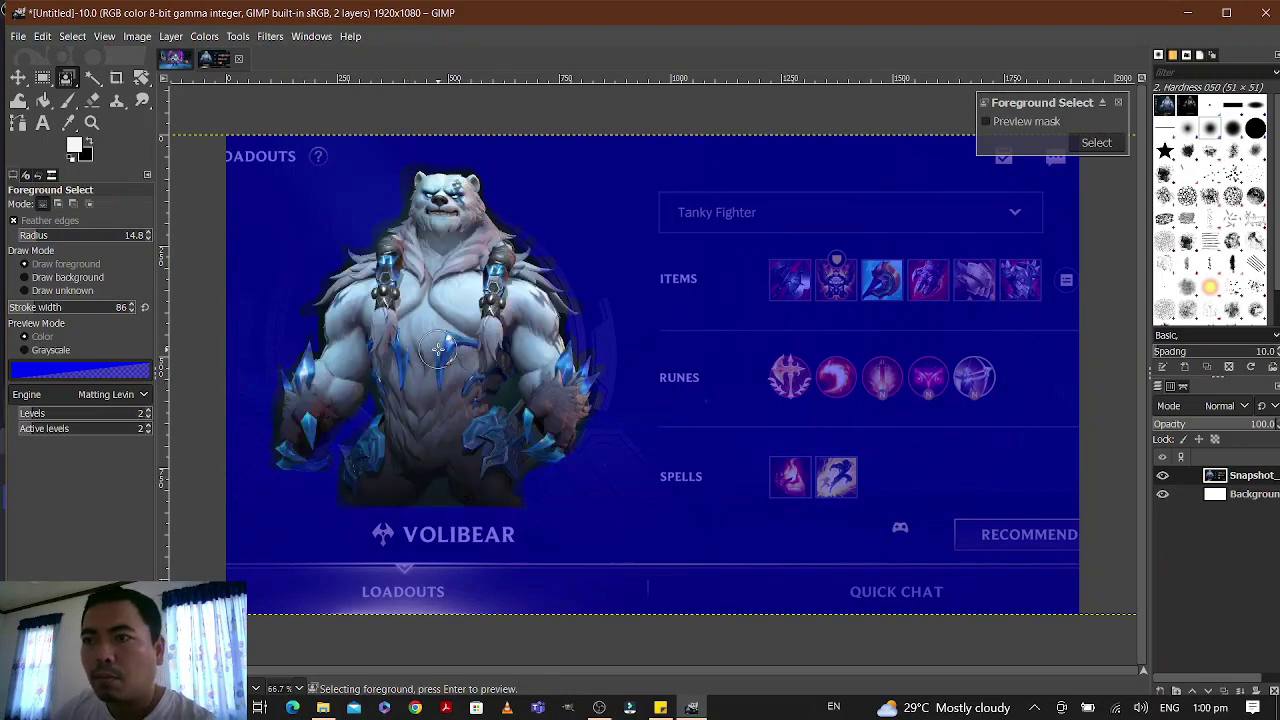
{"action": "left_click", "coordinate": [1096, 143]}
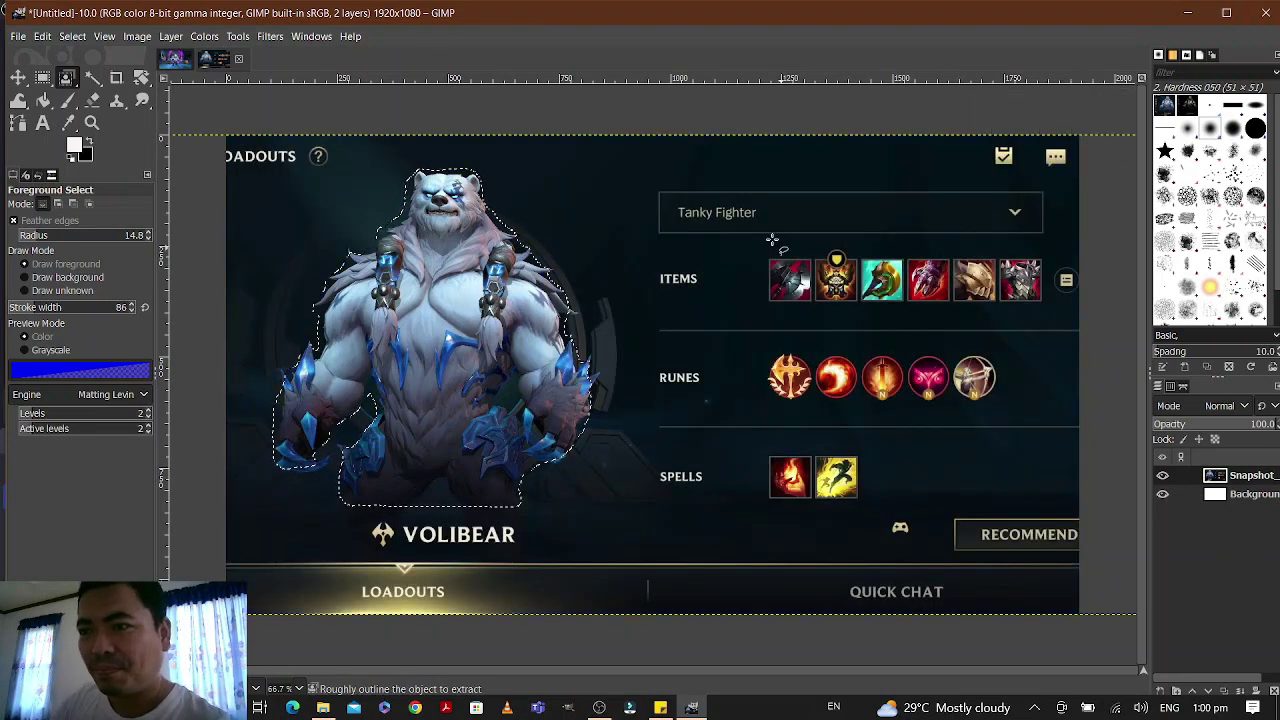
Add a layer mask initialized from the selection to the Snapshot_1 layer, and clear the selection.
{"action": "right_click", "coordinate": [1242, 481]}
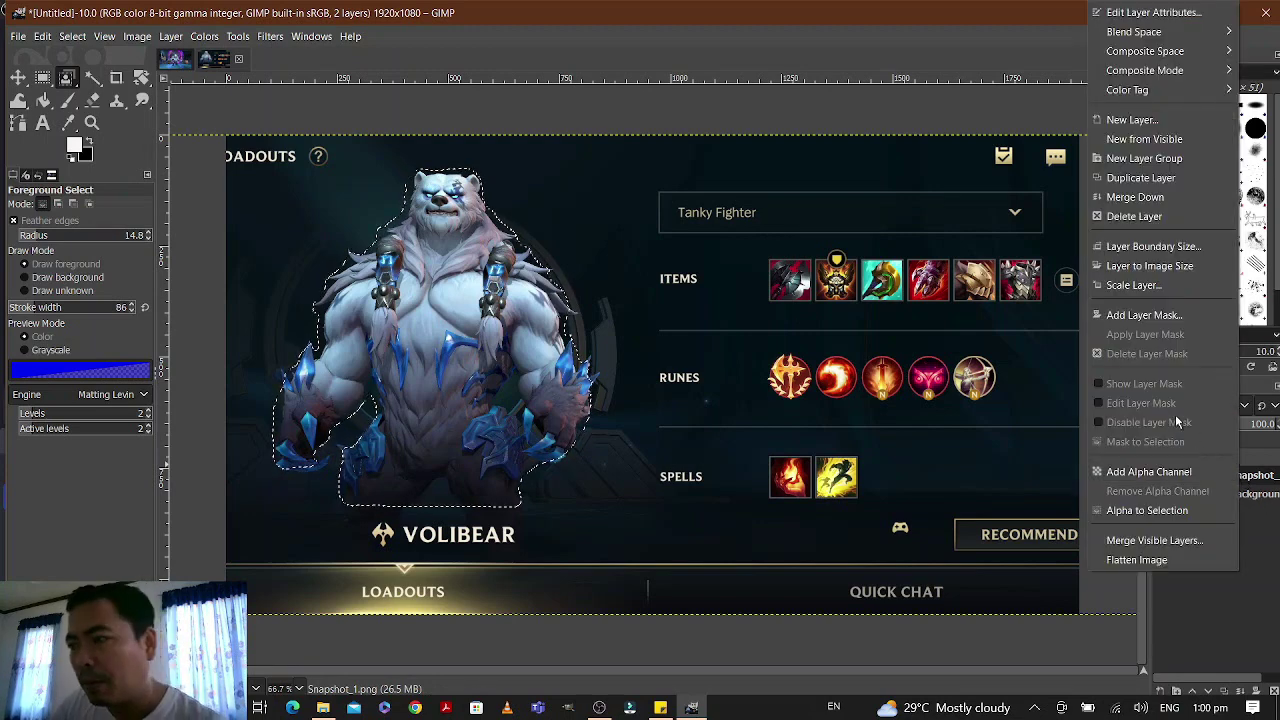
{"action": "left_click", "coordinate": [1118, 316]}
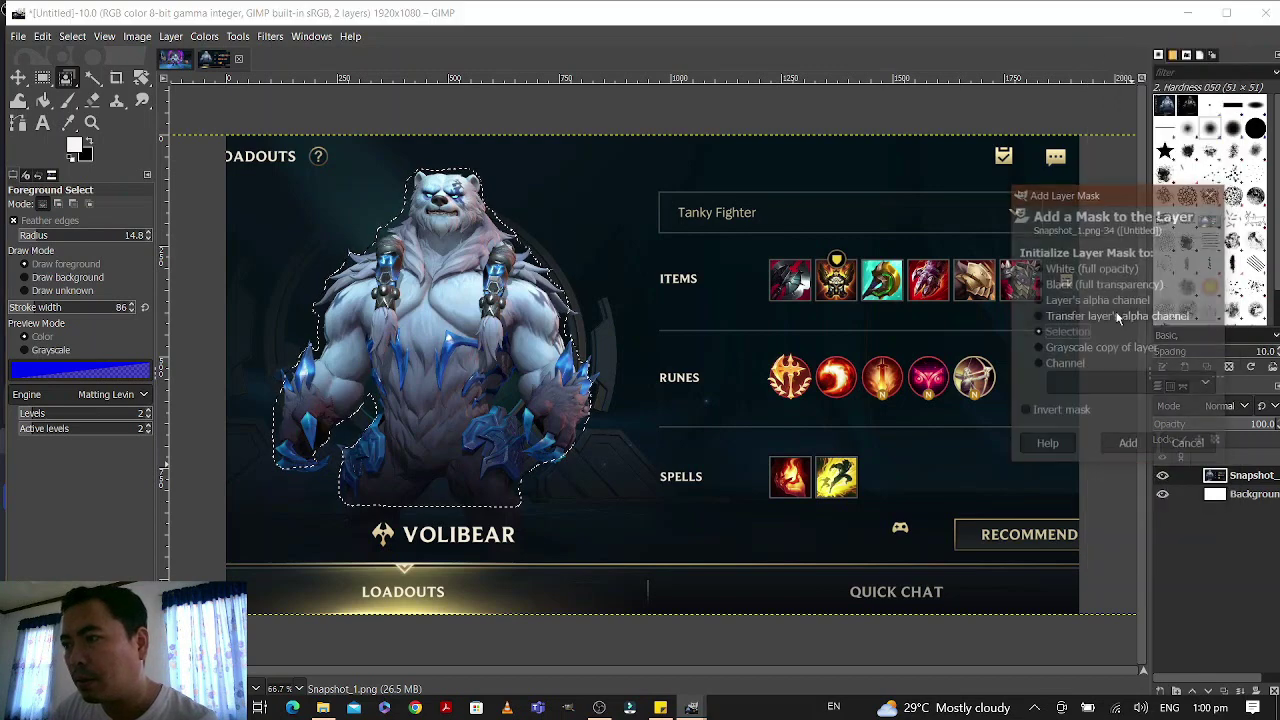
{"action": "left_click", "coordinate": [1050, 334]}
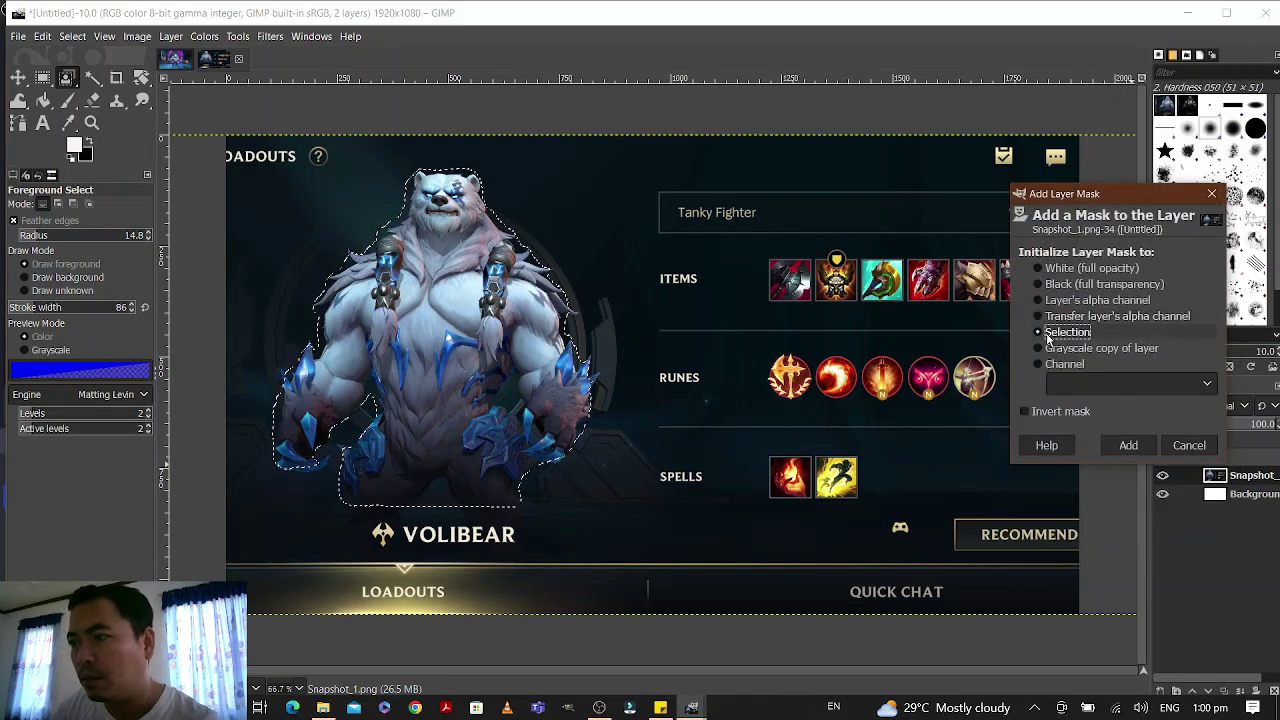
{"action": "left_click", "coordinate": [1128, 445]}
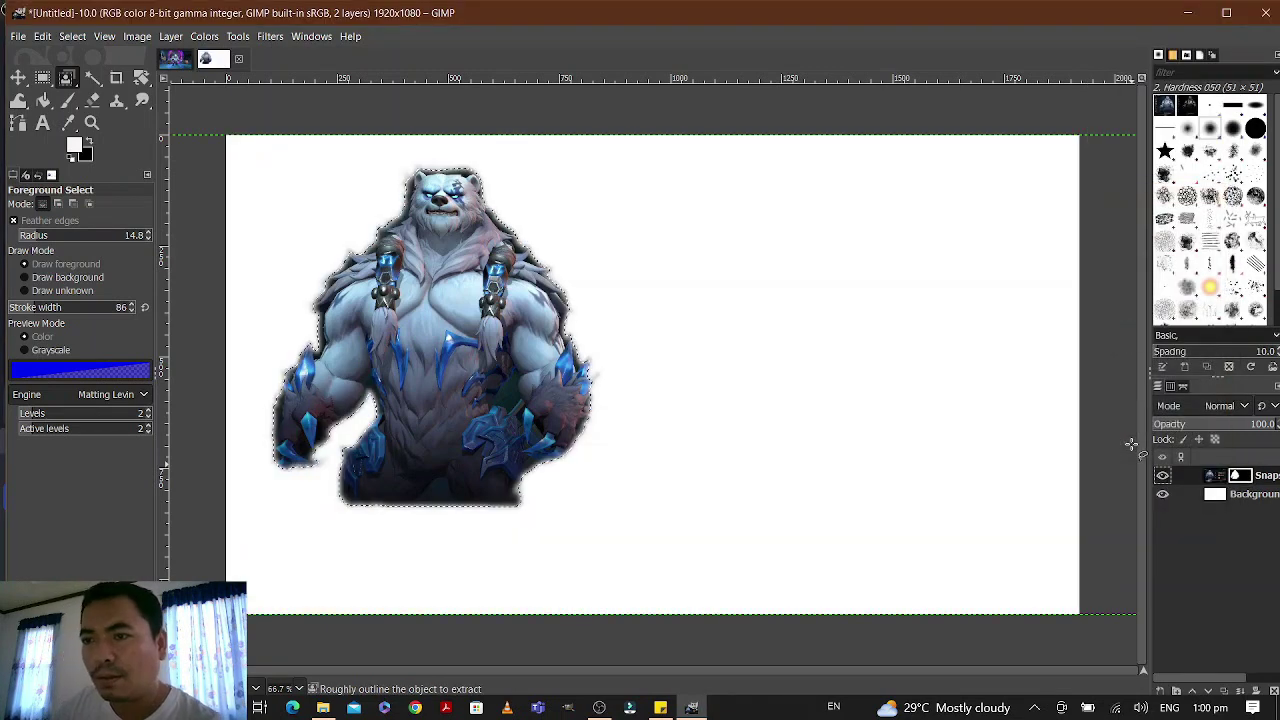
{"action": "key", "text": "ctrl+shift+a"}
Paint black on the layer mask with the size 77 Paintbrush to trim the dark fringe around the bear's head, hands and lower edge.
{"action": "left_click", "coordinate": [67, 100]}
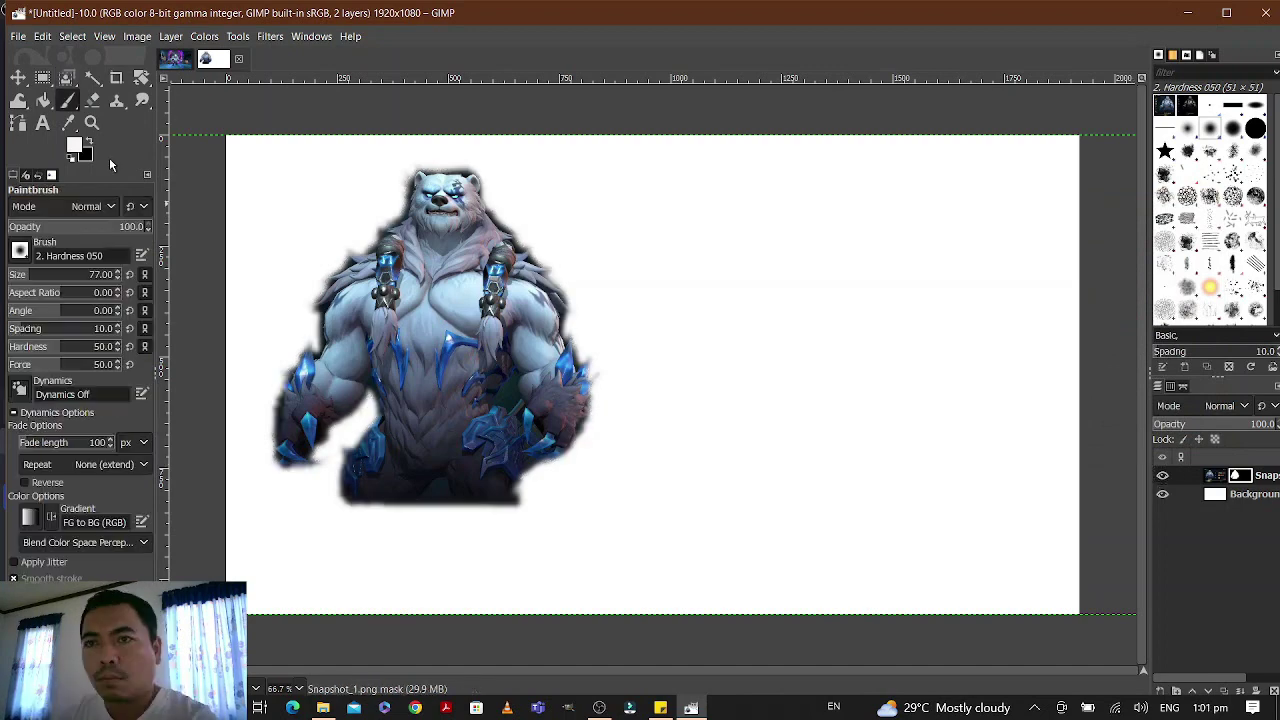
{"action": "left_click", "coordinate": [88, 145]}
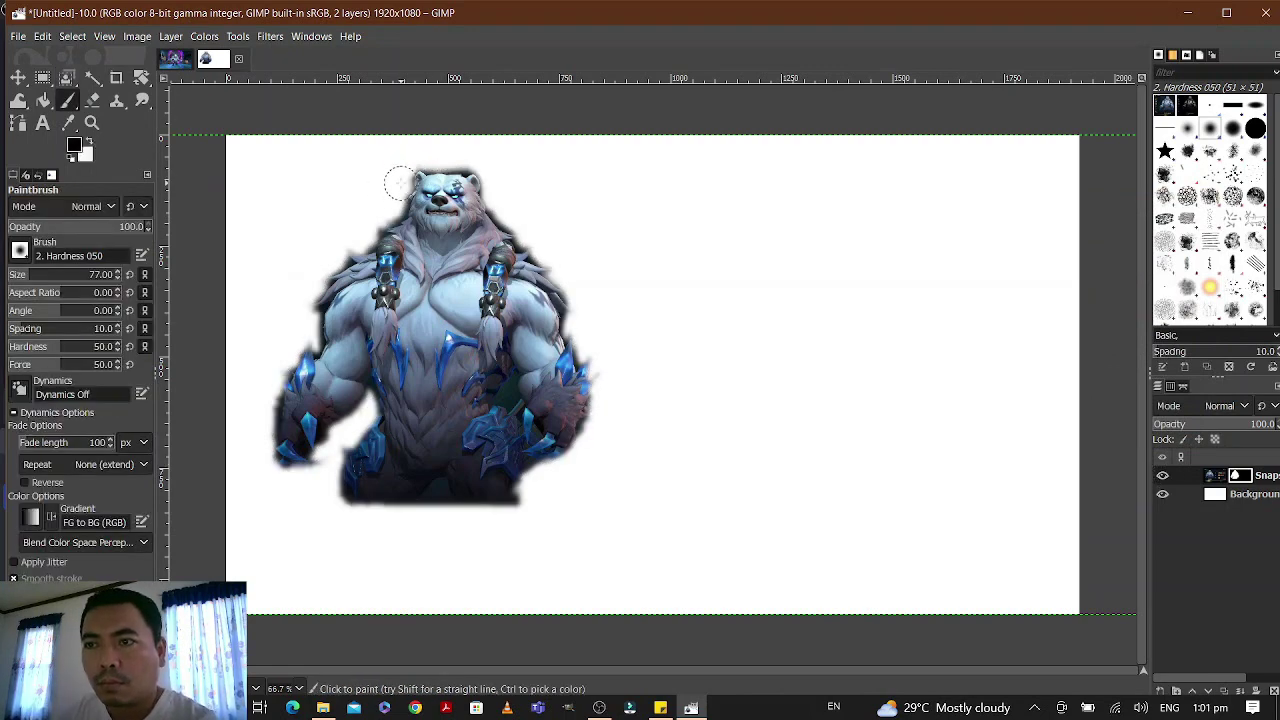
{"action": "mouse_move", "coordinate": [399, 181]}
{"action": "left_mouse_down"}
{"action": "mouse_move", "coordinate": [326, 246]}
{"action": "mouse_move", "coordinate": [288, 310]}
{"action": "mouse_move", "coordinate": [260, 463]}
{"action": "mouse_move", "coordinate": [295, 487]}
{"action": "mouse_move", "coordinate": [313, 477]}
{"action": "mouse_move", "coordinate": [317, 501]}
{"action": "mouse_move", "coordinate": [536, 505]}
{"action": "mouse_move", "coordinate": [517, 505]}
{"action": "mouse_move", "coordinate": [578, 454]}
{"action": "mouse_move", "coordinate": [613, 391]}
{"action": "mouse_move", "coordinate": [564, 251]}
{"action": "mouse_move", "coordinate": [505, 204]}
{"action": "mouse_move", "coordinate": [505, 216]}
{"action": "mouse_move", "coordinate": [495, 203]}
{"action": "mouse_move", "coordinate": [526, 224]}
{"action": "mouse_move", "coordinate": [468, 160]}
{"action": "mouse_move", "coordinate": [415, 158]}
{"action": "mouse_move", "coordinate": [349, 181]}
{"action": "mouse_move", "coordinate": [386, 213]}
{"action": "left_mouse_up"}
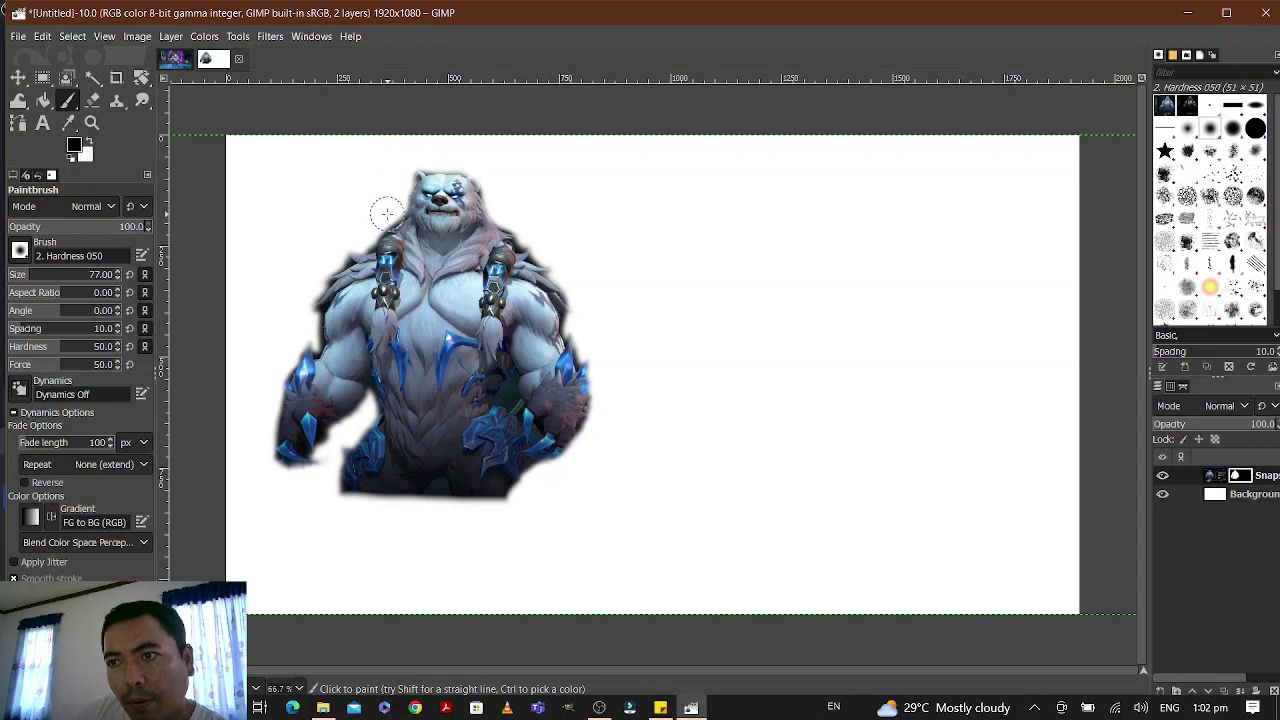
Set the Paintbrush opacity to 55.1 and the brush size to 50.
{"action": "left_click", "coordinate": [86, 226]}
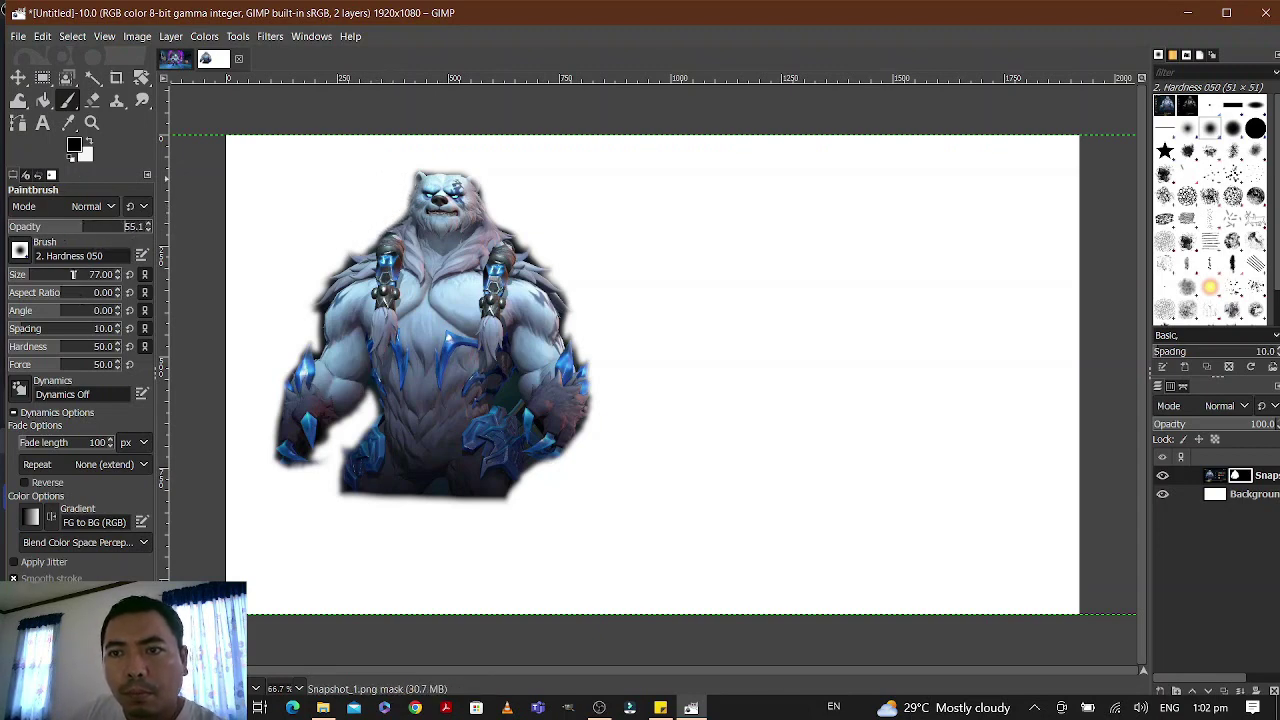
{"action": "left_click_drag", "start_coordinate": [73, 274], "coordinate": [86, 277]}
{"action": "left_click", "coordinate": [34, 279]}
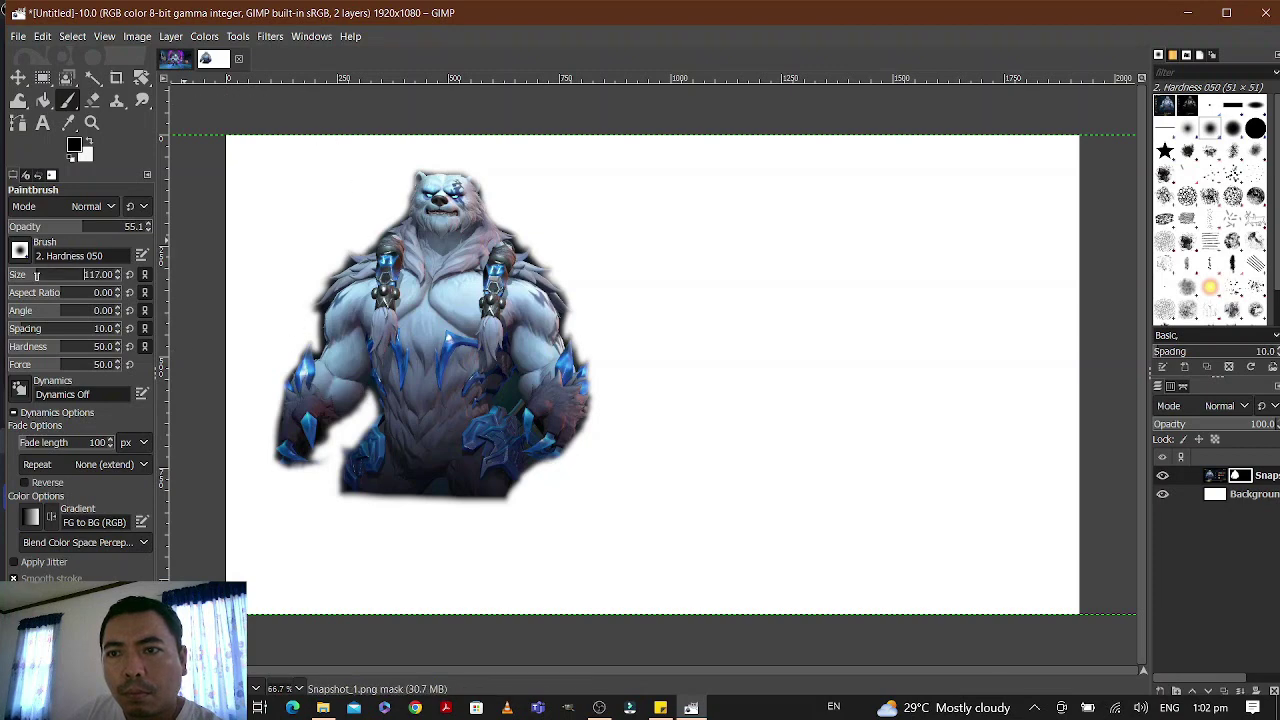
{"action": "left_click", "coordinate": [17, 281]}
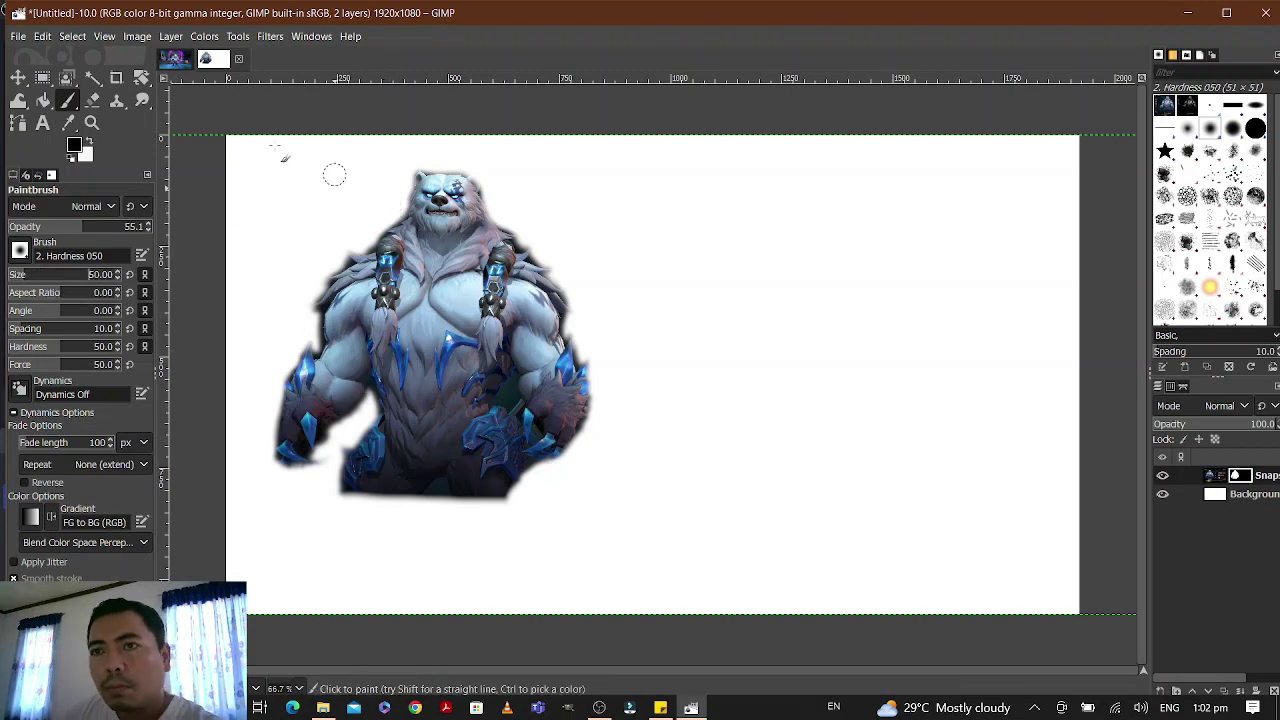
Set the brush size to 21 and paint out the dark fringe on the mask beside the upper arm on the image's left side.
{"action": "left_click", "coordinate": [104, 36]}
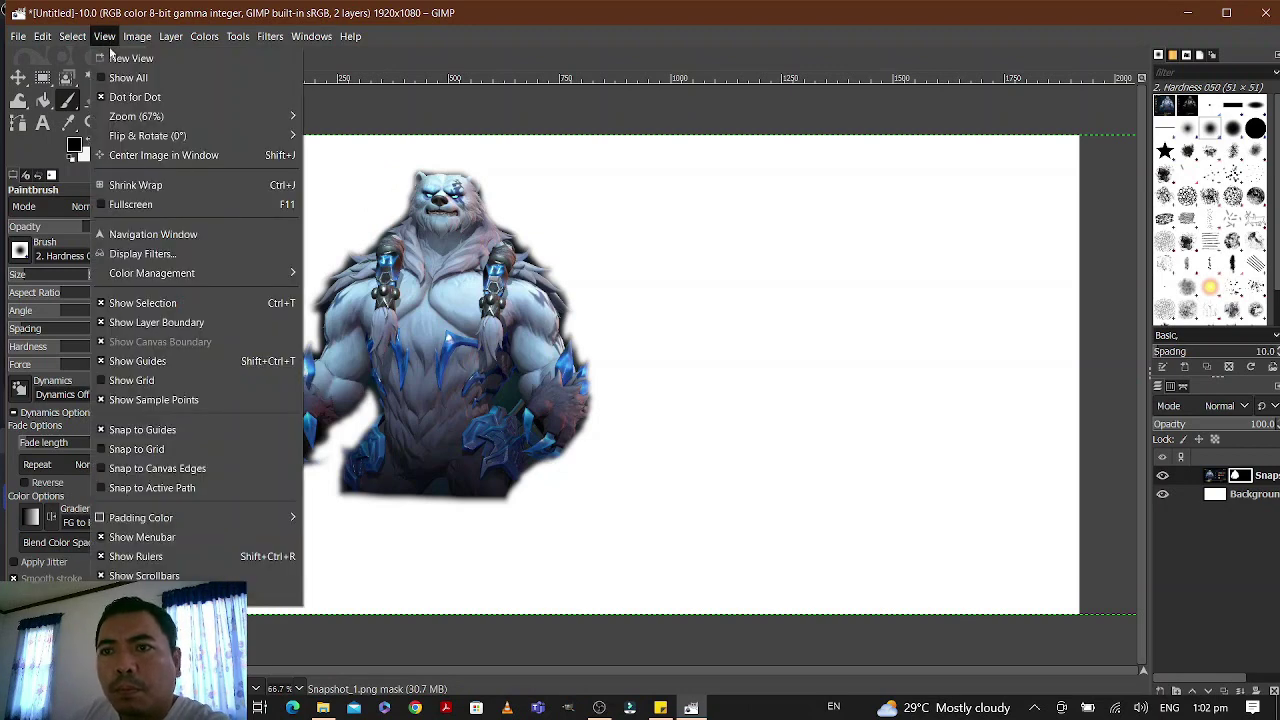
{"action": "mouse_move", "coordinate": [190, 115]}
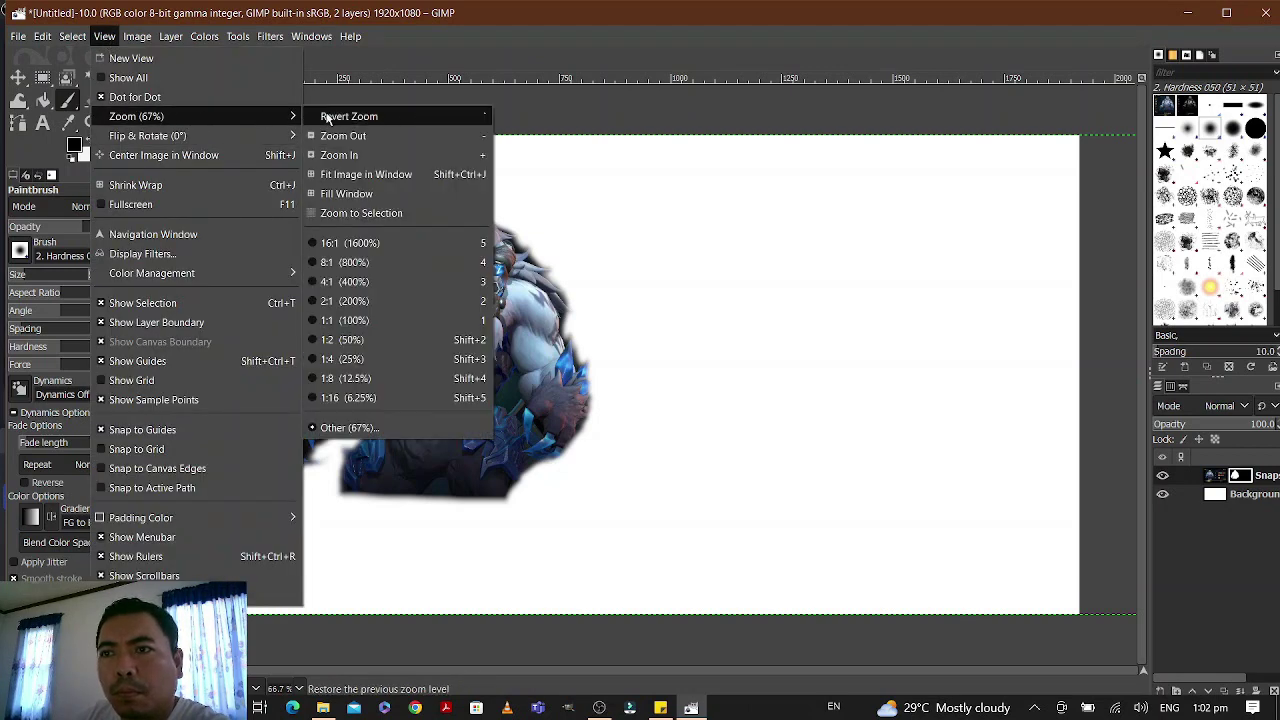
{"action": "left_click", "coordinate": [369, 154]}
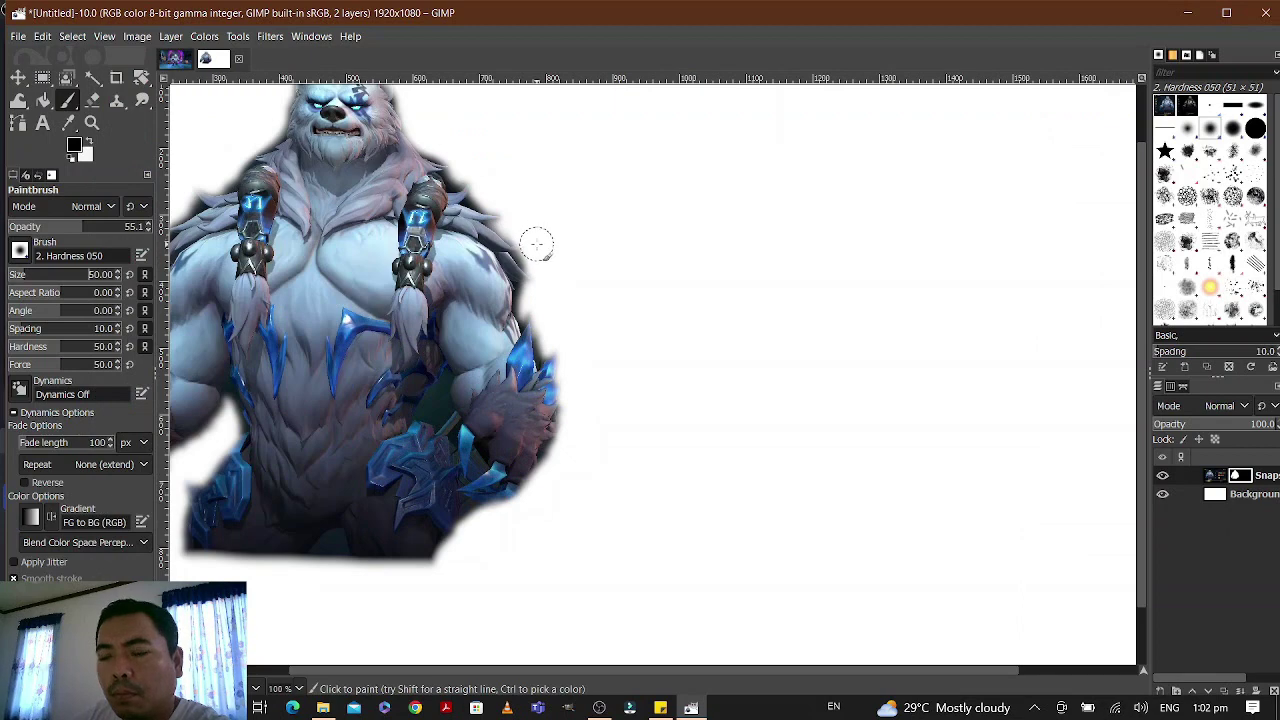
{"action": "key", "text": "m"}
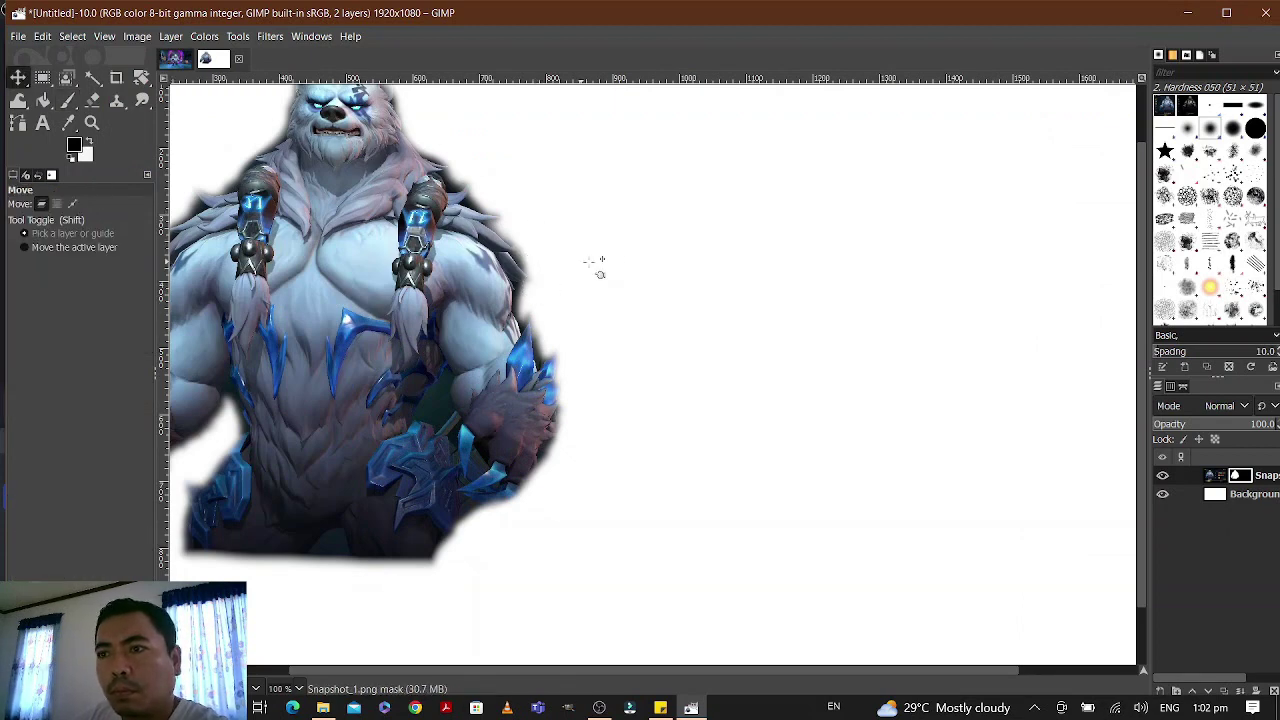
{"action": "left_click_drag", "start_coordinate": [598, 265], "coordinate": [648, 266]}
{"action": "left_click_drag", "start_coordinate": [748, 270], "coordinate": [694, 280]}
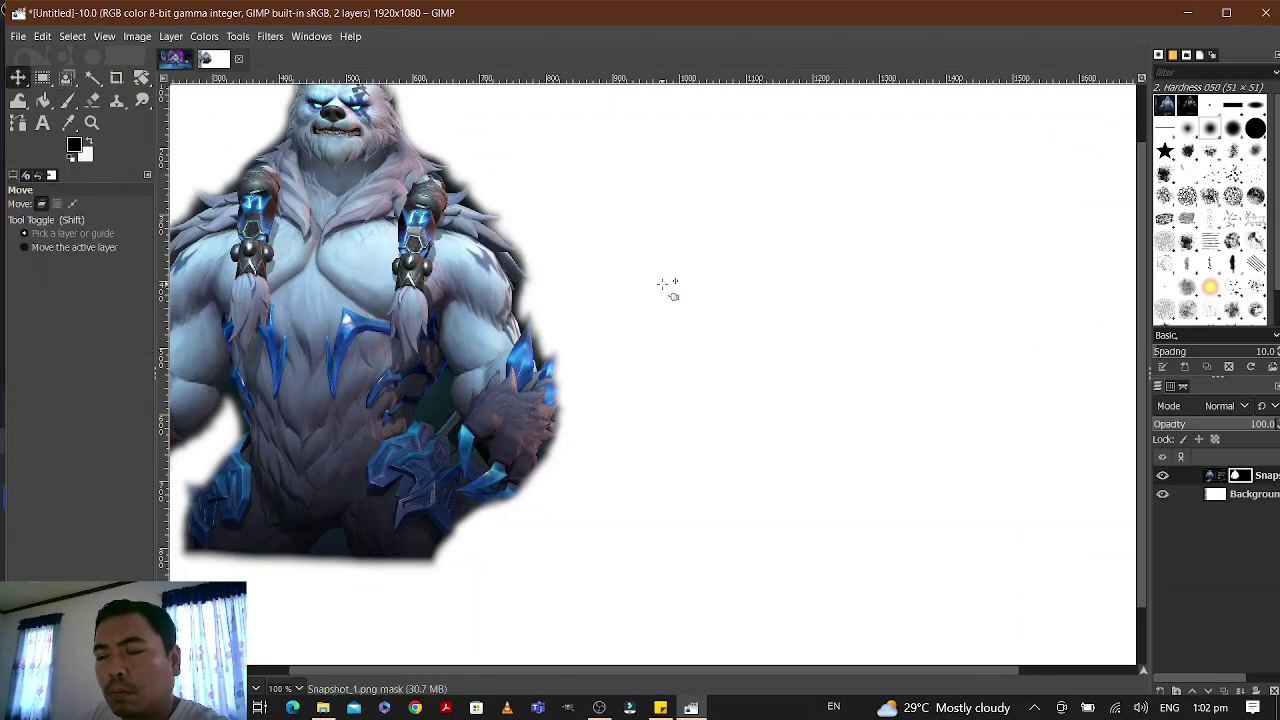
{"action": "left_click_drag", "start_coordinate": [454, 678], "coordinate": [388, 680]}
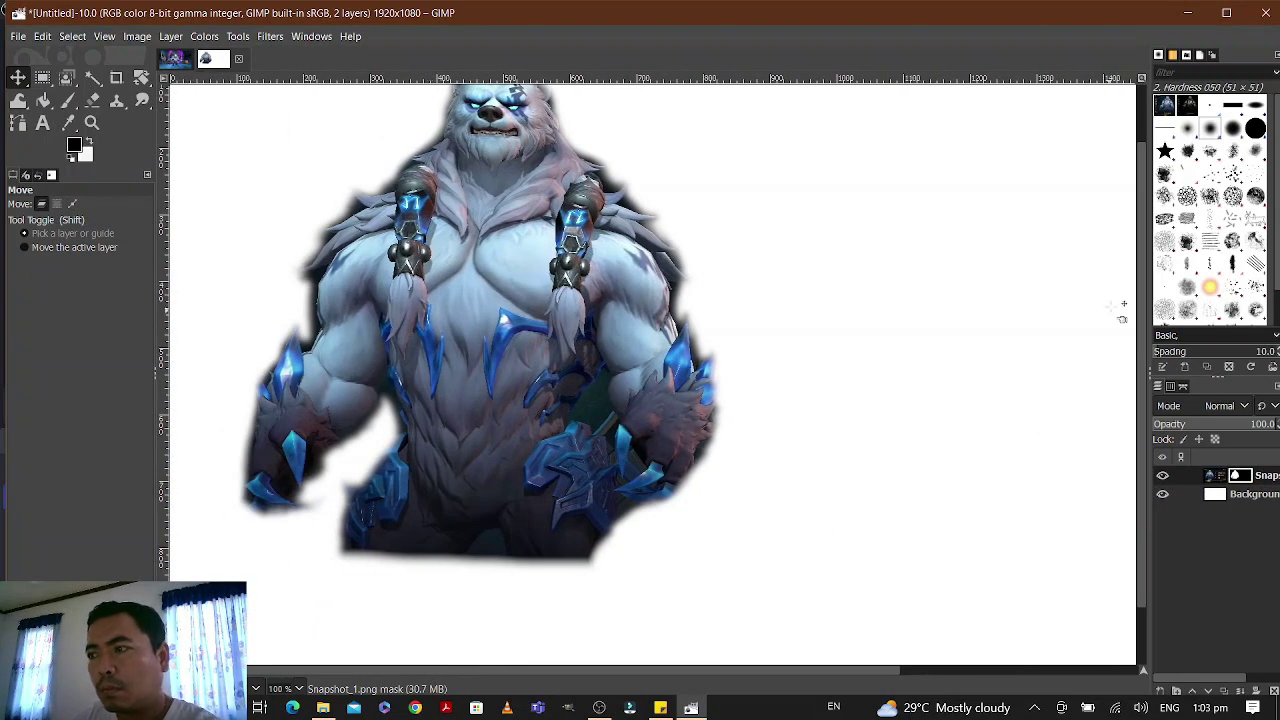
{"action": "left_click_drag", "start_coordinate": [1140, 256], "coordinate": [1139, 194]}
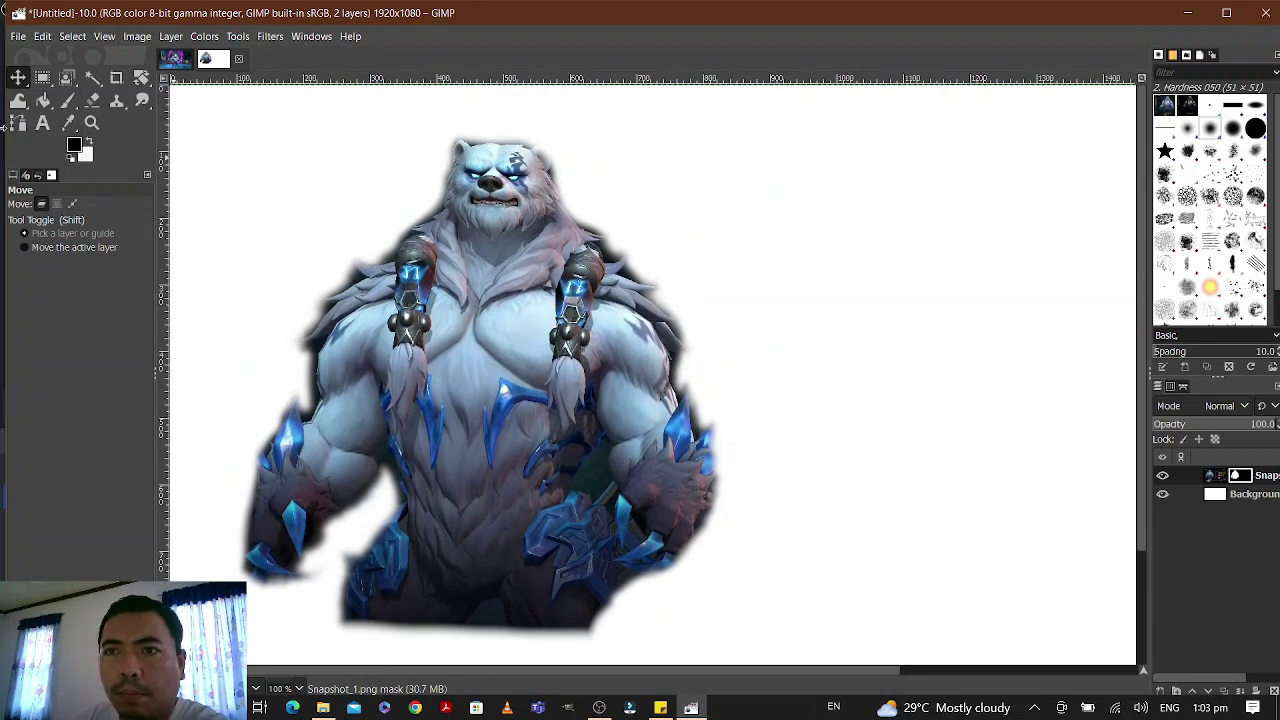
{"action": "left_click", "coordinate": [67, 100]}
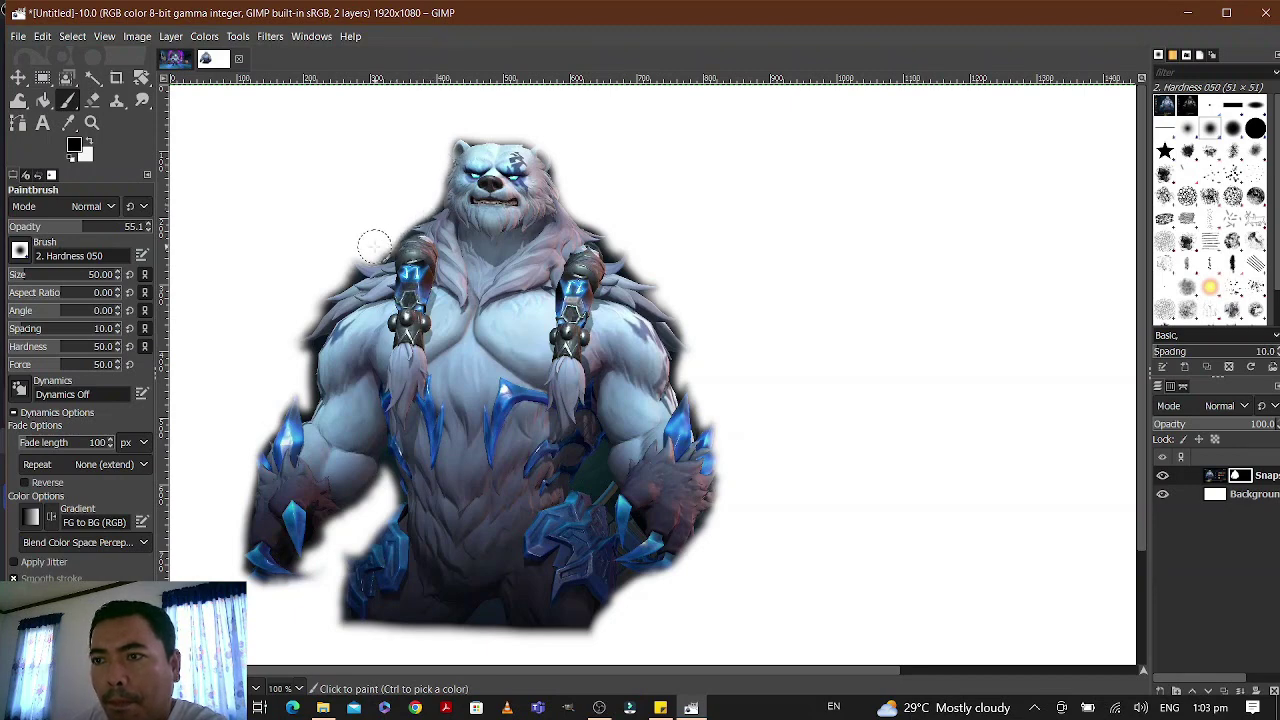
{"action": "left_click", "coordinate": [17, 276]}
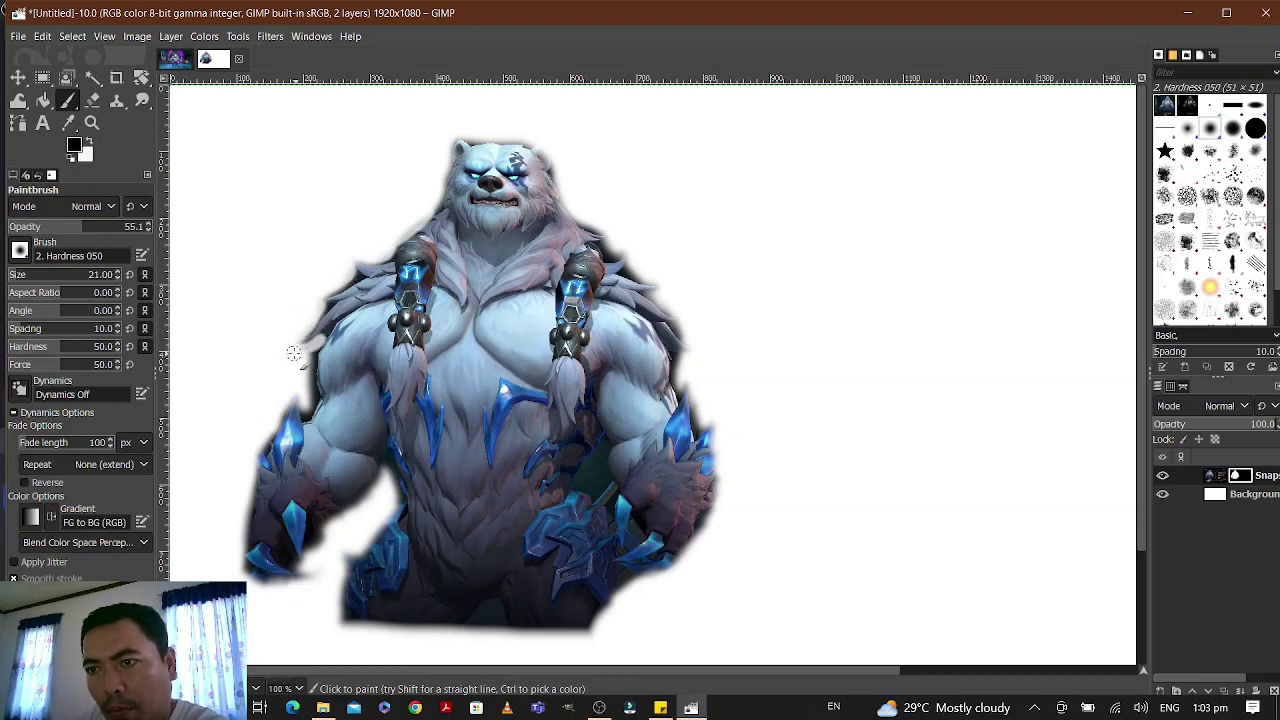
{"action": "left_click_drag", "start_coordinate": [312, 366], "coordinate": [304, 394]}
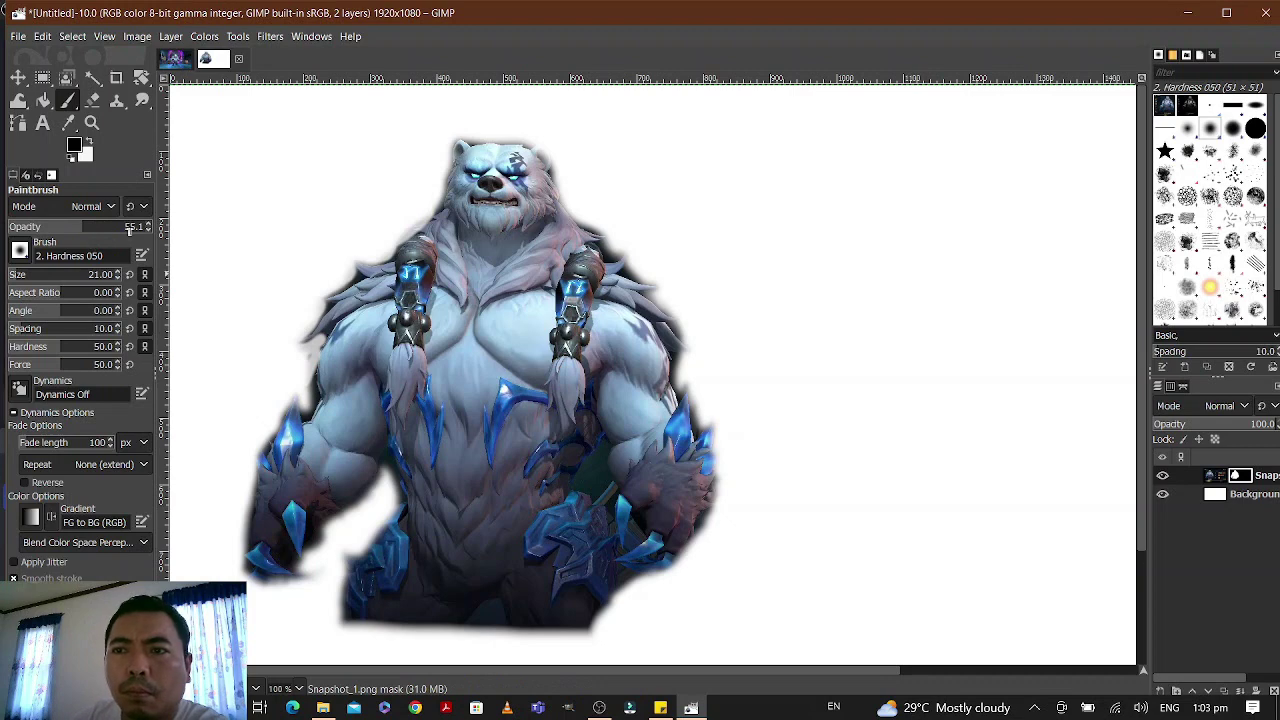
Set the Paintbrush opacity to 100 and paint out the mask's dark fringe along the shoulder, arm and hand on the image's left side.
{"action": "left_click_drag", "start_coordinate": [130, 227], "coordinate": [160, 227]}
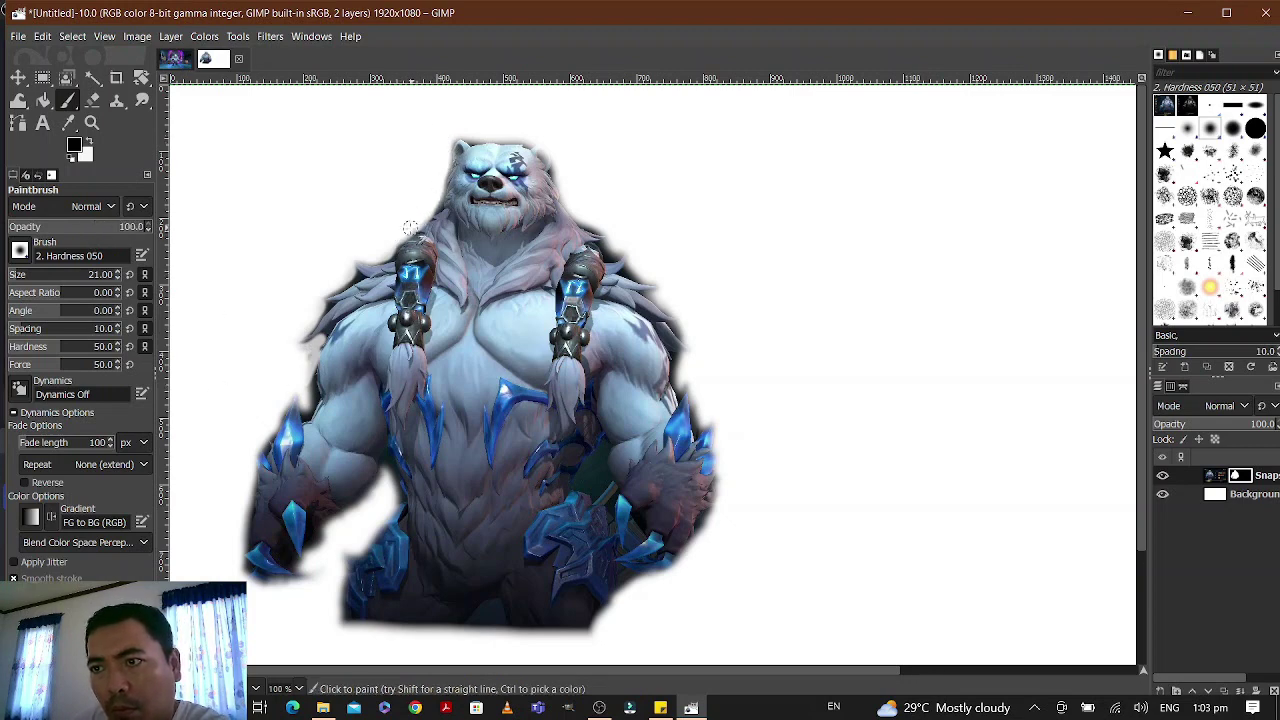
{"action": "mouse_move", "coordinate": [344, 272]}
{"action": "left_mouse_down"}
{"action": "mouse_move", "coordinate": [358, 292]}
{"action": "mouse_move", "coordinate": [345, 285]}
{"action": "mouse_move", "coordinate": [322, 303]}
{"action": "mouse_move", "coordinate": [313, 347]}
{"action": "left_mouse_up"}
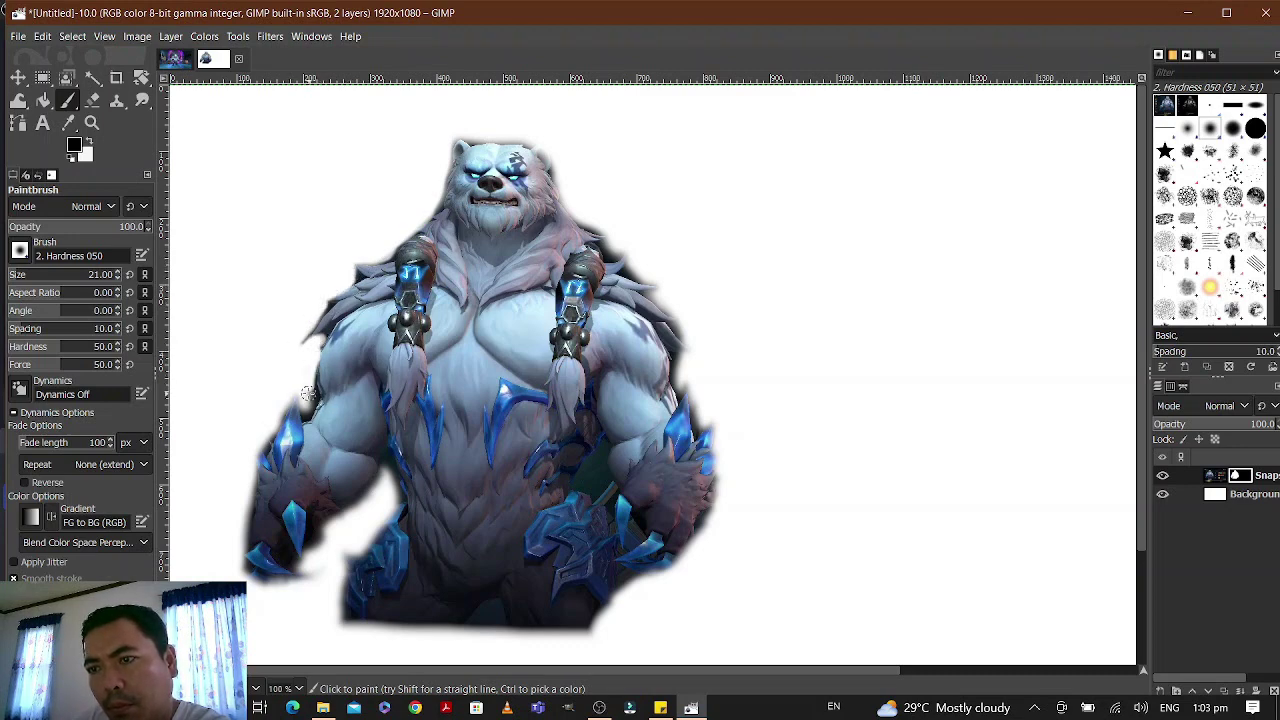
{"action": "left_click_drag", "start_coordinate": [310, 393], "coordinate": [308, 374]}
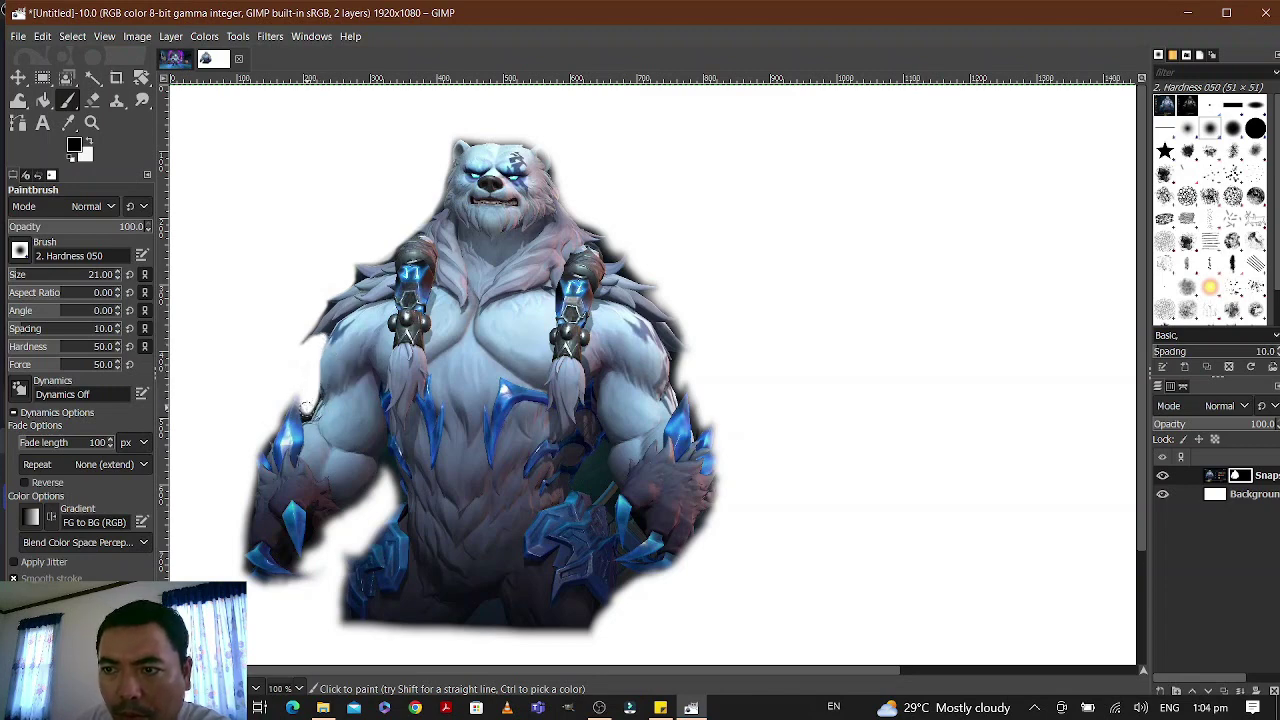
{"action": "mouse_move", "coordinate": [306, 410]}
{"action": "left_mouse_down"}
{"action": "mouse_move", "coordinate": [258, 444]}
{"action": "mouse_move", "coordinate": [238, 559]}
{"action": "mouse_move", "coordinate": [303, 582]}
{"action": "mouse_move", "coordinate": [250, 580]}
{"action": "mouse_move", "coordinate": [273, 586]}
{"action": "mouse_move", "coordinate": [310, 566]}
{"action": "mouse_move", "coordinate": [301, 574]}
{"action": "mouse_move", "coordinate": [279, 545]}
{"action": "mouse_move", "coordinate": [304, 581]}
{"action": "mouse_move", "coordinate": [287, 546]}
{"action": "mouse_move", "coordinate": [313, 596]}
{"action": "mouse_move", "coordinate": [316, 534]}
{"action": "mouse_move", "coordinate": [393, 484]}
{"action": "left_mouse_up"}
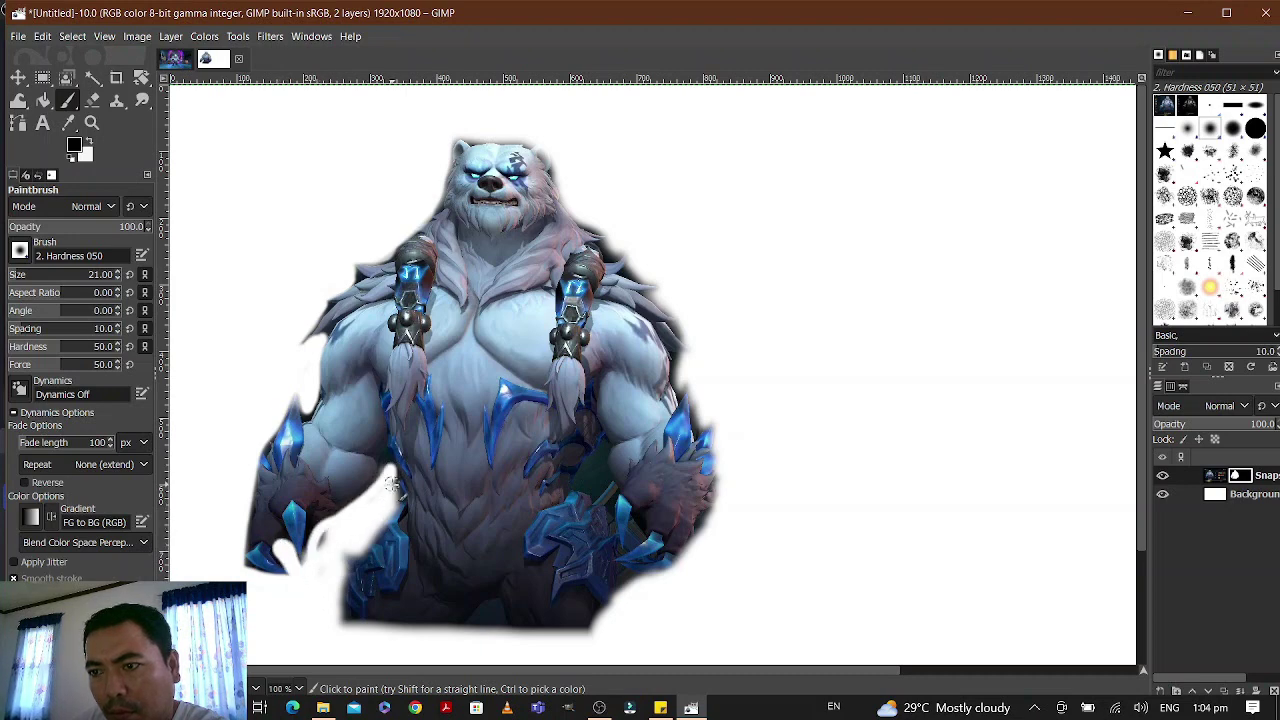
{"action": "mouse_move", "coordinate": [335, 537]}
{"action": "left_mouse_down"}
{"action": "mouse_move", "coordinate": [319, 566]}
{"action": "mouse_move", "coordinate": [338, 525]}
{"action": "mouse_move", "coordinate": [362, 512]}
{"action": "mouse_move", "coordinate": [317, 540]}
{"action": "mouse_move", "coordinate": [317, 528]}
{"action": "mouse_move", "coordinate": [301, 578]}
{"action": "left_mouse_up"}
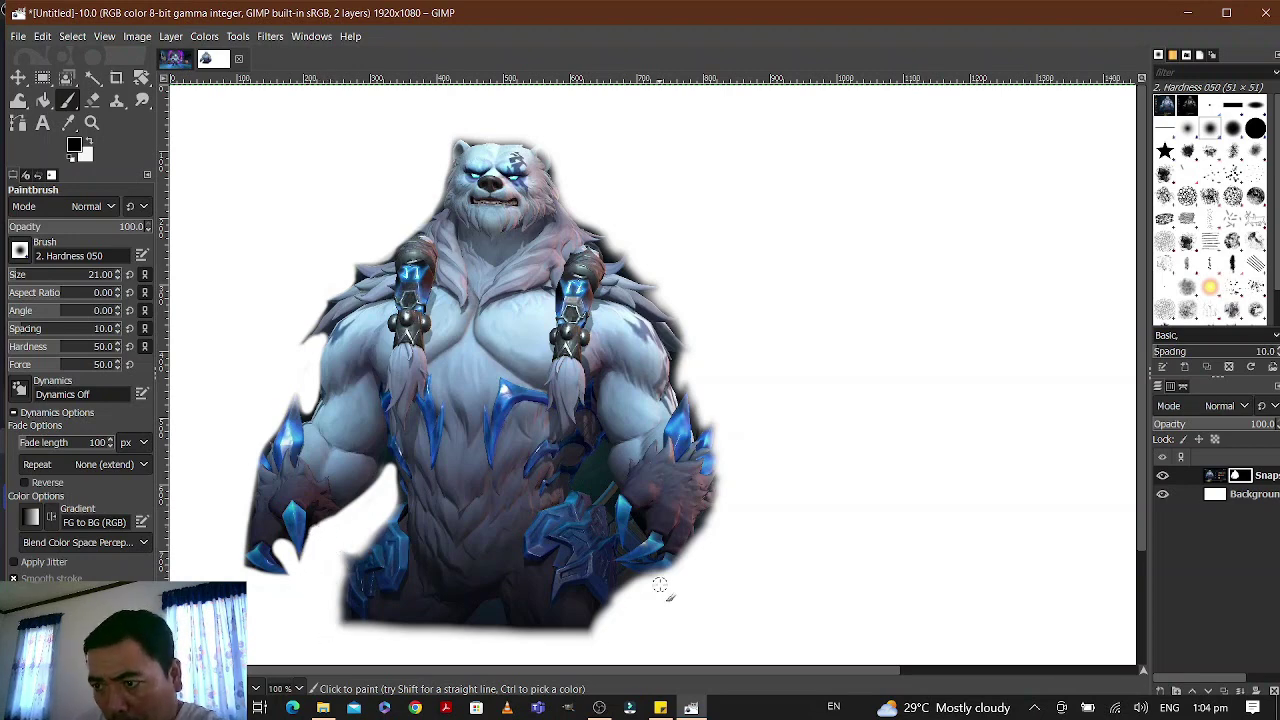
Paint out the leftover background on the mask along the lower edge, between waist and forearm, and around the arm on the image's right side.
{"action": "mouse_move", "coordinate": [643, 583]}
{"action": "left_mouse_down"}
{"action": "mouse_move", "coordinate": [599, 627]}
{"action": "mouse_move", "coordinate": [519, 636]}
{"action": "mouse_move", "coordinate": [596, 628]}
{"action": "mouse_move", "coordinate": [542, 643]}
{"action": "mouse_move", "coordinate": [494, 641]}
{"action": "mouse_move", "coordinate": [505, 634]}
{"action": "mouse_move", "coordinate": [497, 603]}
{"action": "mouse_move", "coordinate": [473, 633]}
{"action": "mouse_move", "coordinate": [323, 623]}
{"action": "mouse_move", "coordinate": [465, 634]}
{"action": "mouse_move", "coordinate": [308, 637]}
{"action": "left_mouse_up"}
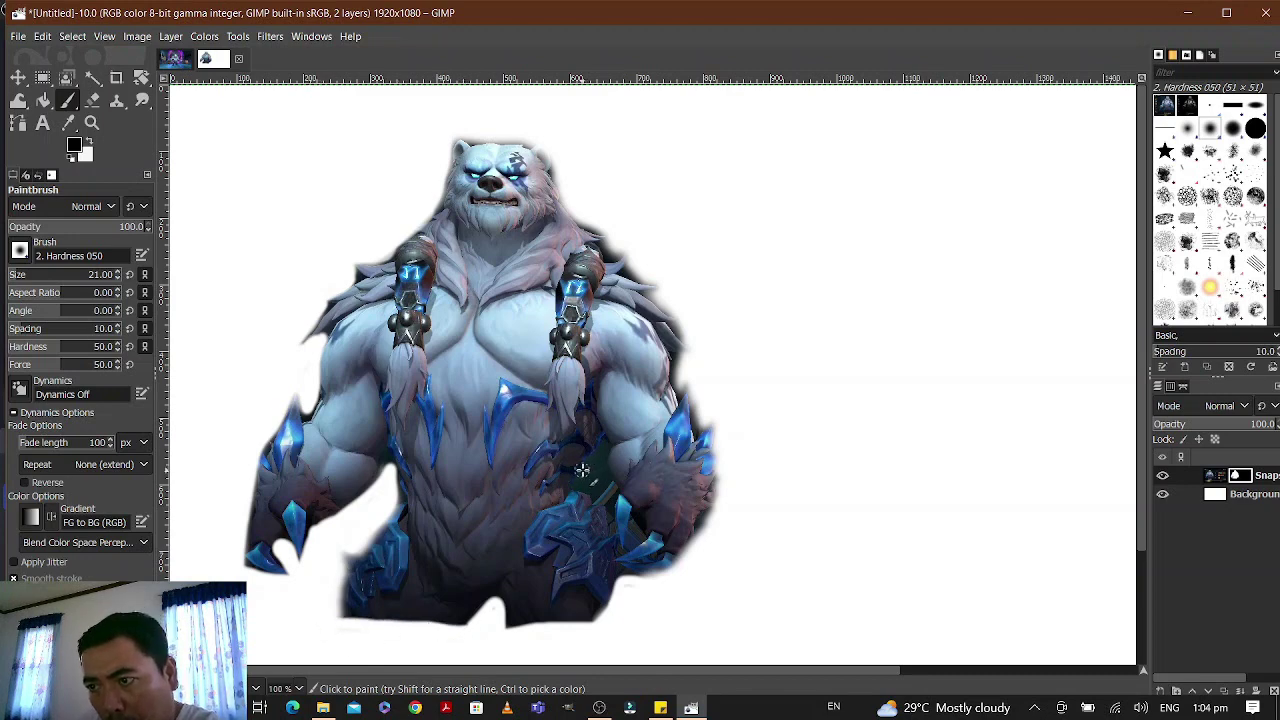
{"action": "mouse_move", "coordinate": [600, 447]}
{"action": "left_mouse_down"}
{"action": "mouse_move", "coordinate": [612, 470]}
{"action": "mouse_move", "coordinate": [600, 495]}
{"action": "mouse_move", "coordinate": [577, 486]}
{"action": "left_mouse_up"}
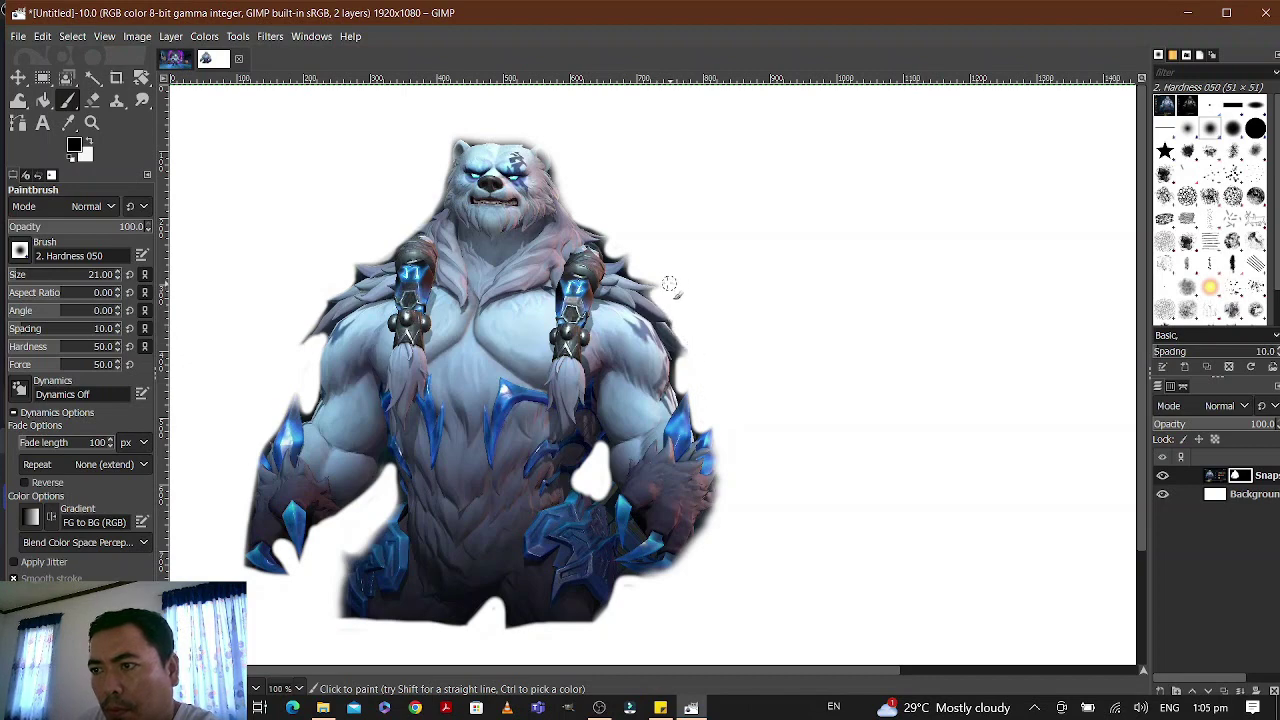
{"action": "mouse_move", "coordinate": [720, 437]}
{"action": "left_mouse_down"}
{"action": "mouse_move", "coordinate": [712, 518]}
{"action": "mouse_move", "coordinate": [690, 562]}
{"action": "mouse_move", "coordinate": [640, 580]}
{"action": "left_mouse_up"}
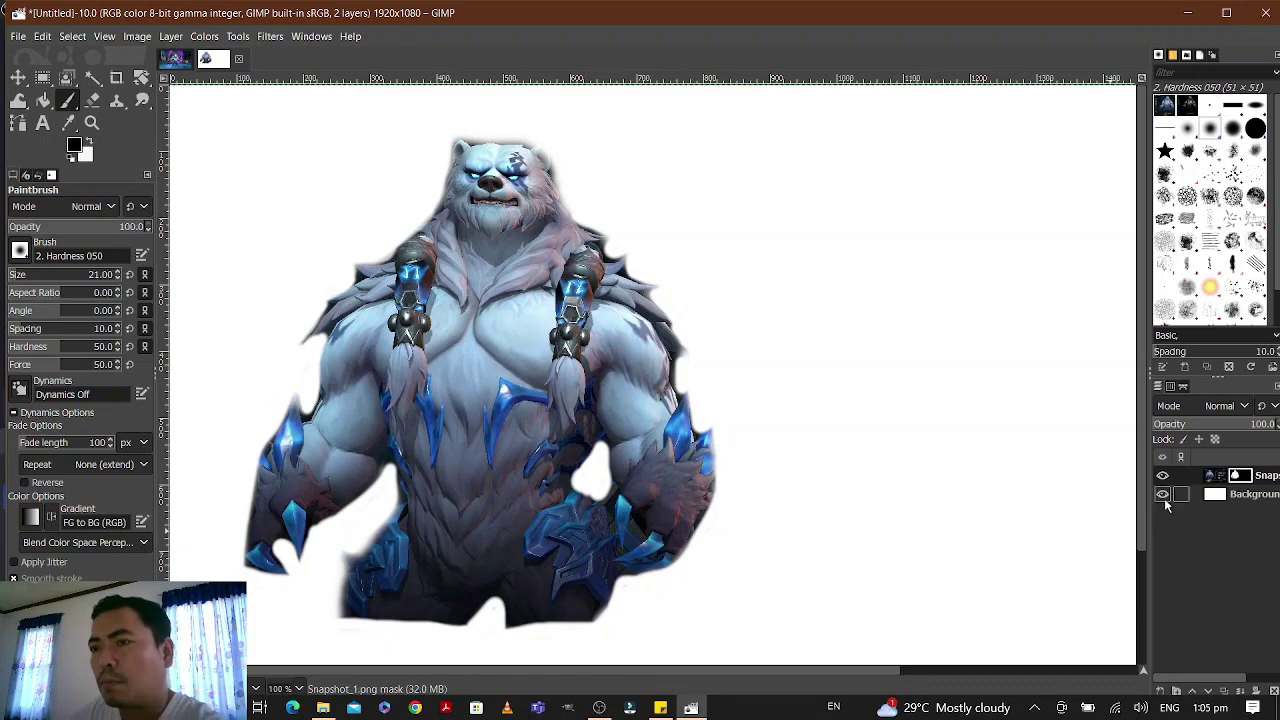
Turn off layer mask editing for the Snapshot_1 layer and cut the layer's content.
{"action": "right_click", "coordinate": [1270, 482]}
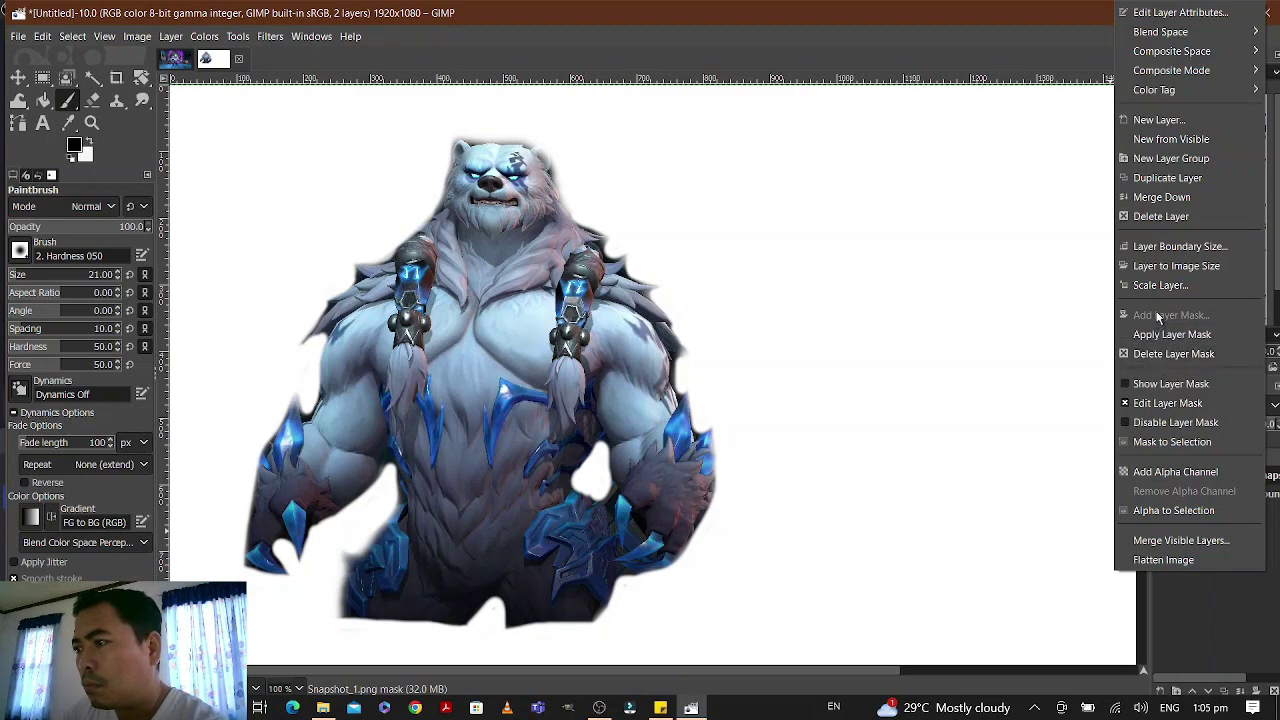
{"action": "left_click", "coordinate": [1166, 403]}
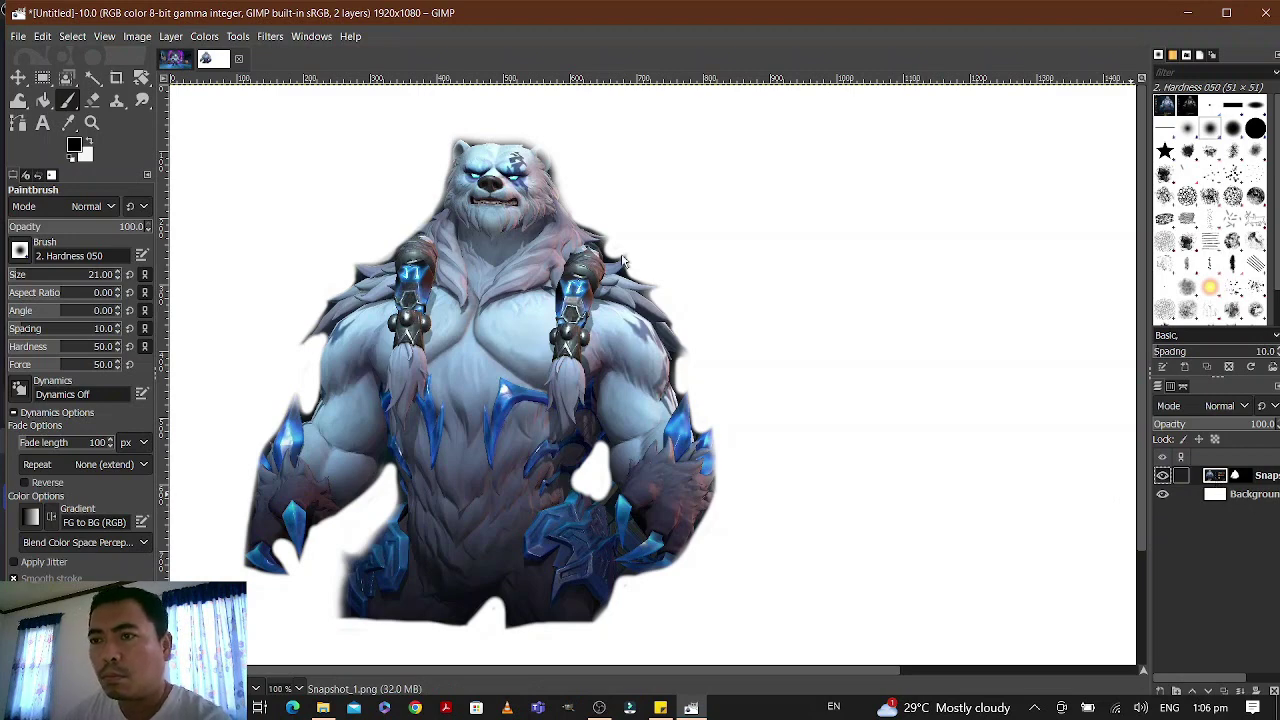
{"action": "key", "text": "ctrl+x"}
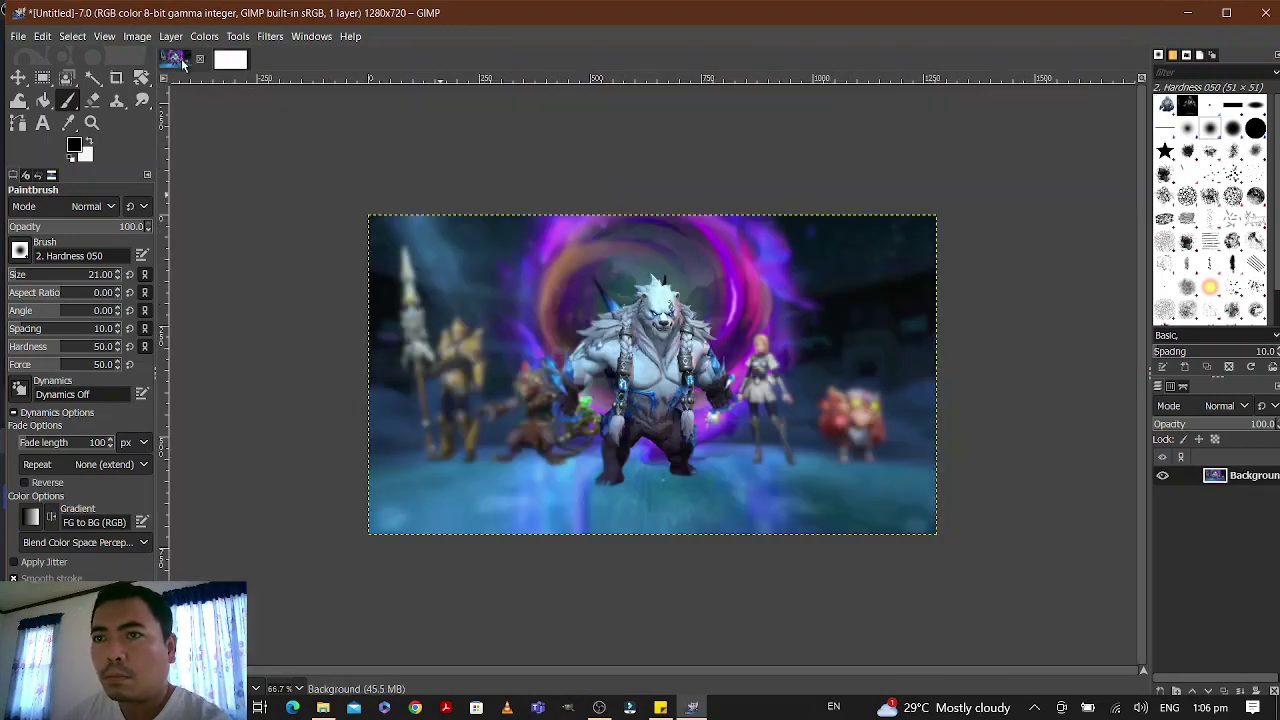
Copy the blurred background layer from the 1280 × 720 image into the cutout image, beneath the Volibear layer.
{"action": "key", "text": "m"}
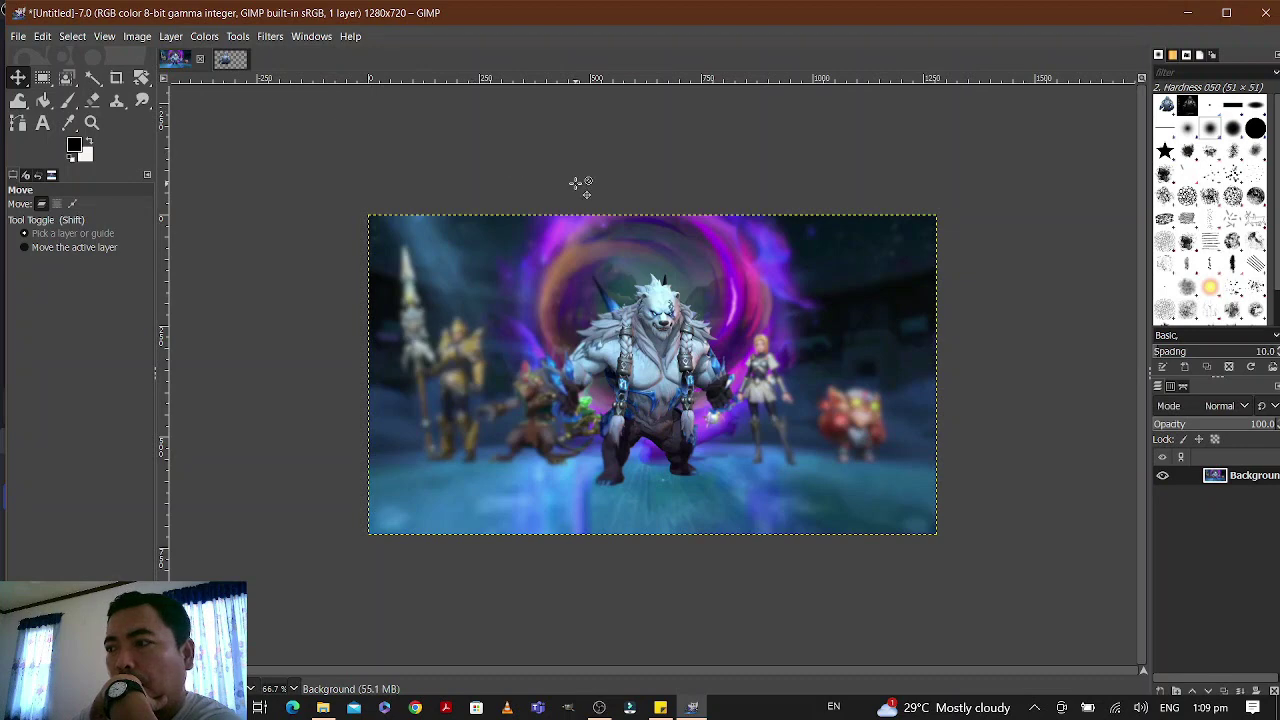
{"action": "right_click", "coordinate": [1248, 484]}
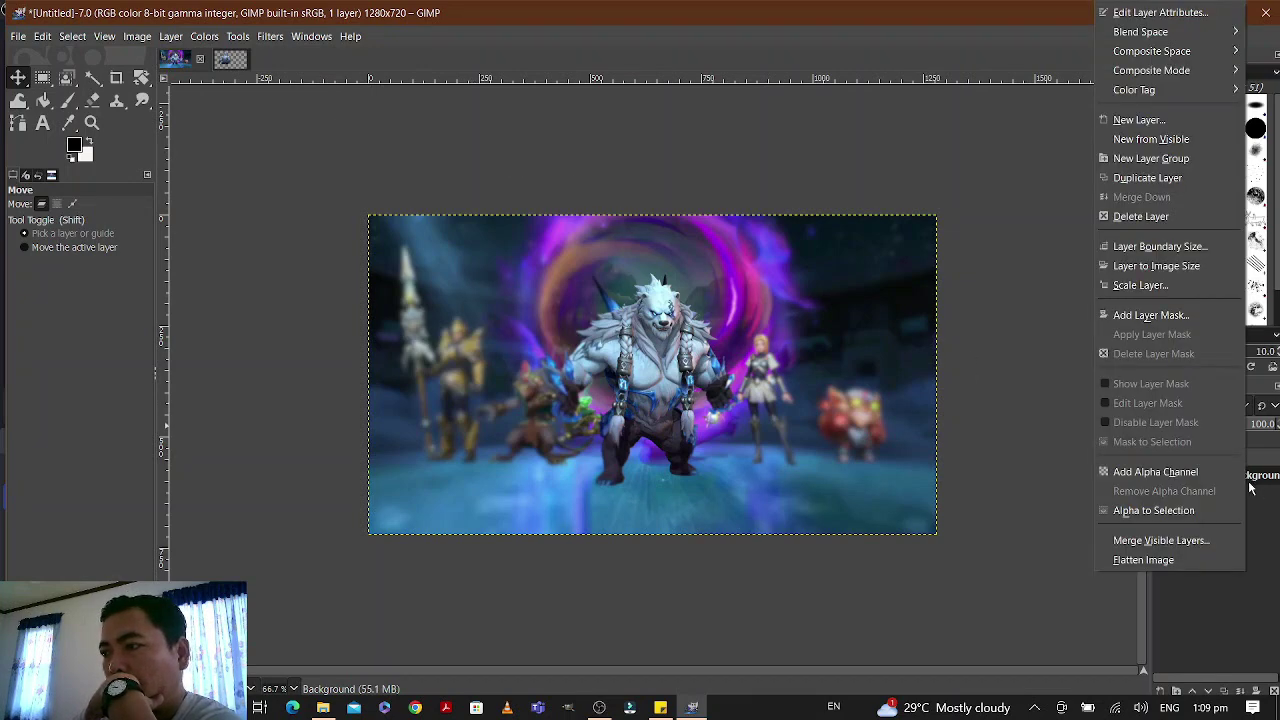
{"action": "left_click", "coordinate": [172, 57]}
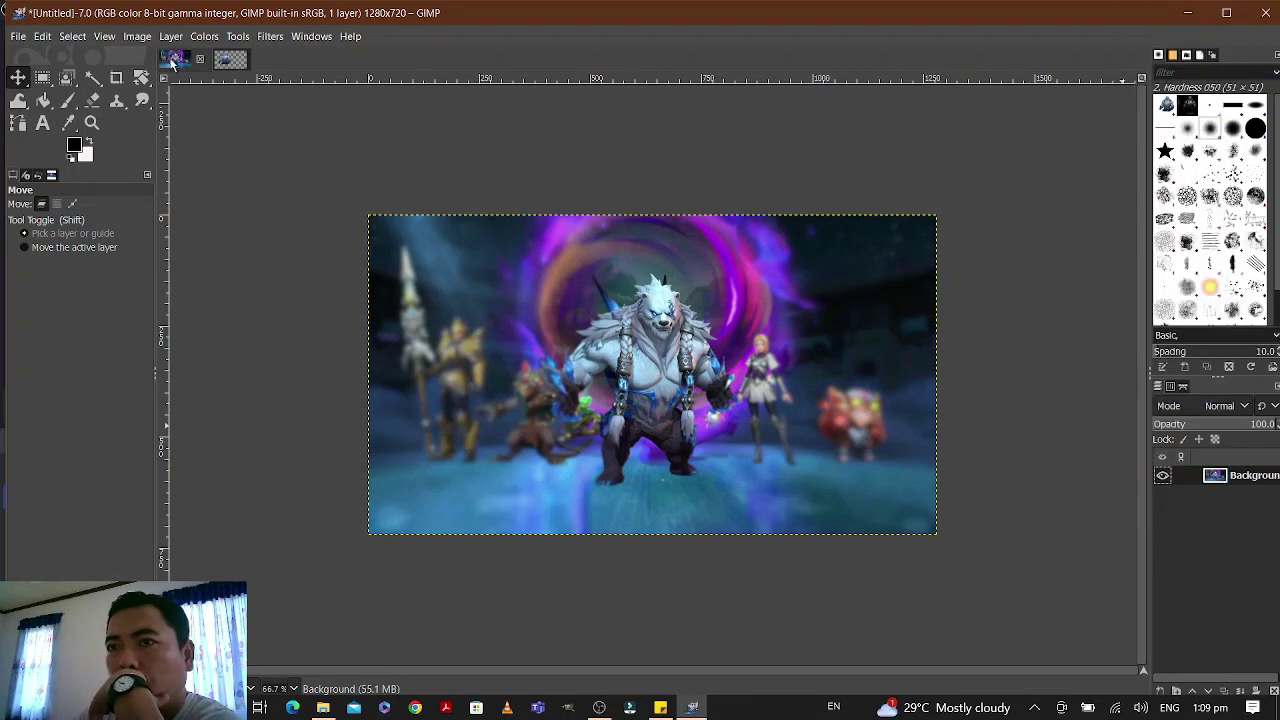
{"action": "left_click", "coordinate": [230, 60]}
{"action": "left_click_drag", "start_coordinate": [243, 67], "coordinate": [1205, 462]}
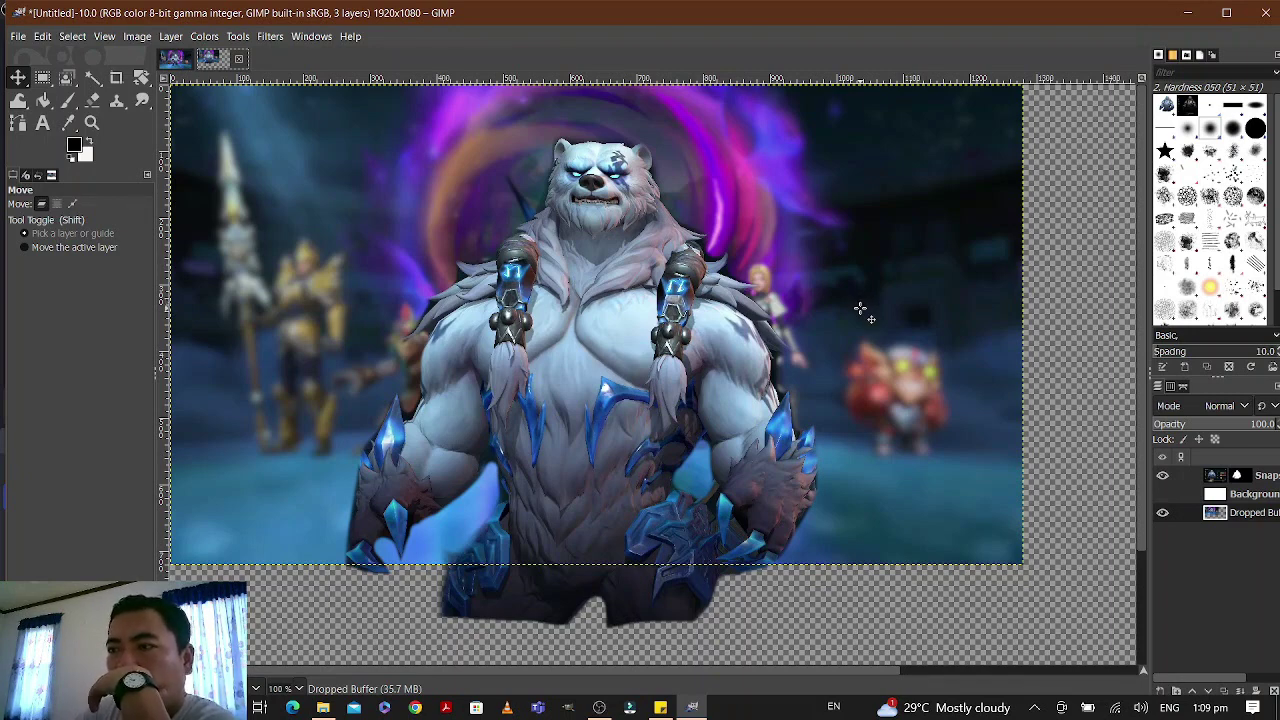
Resize the image canvas to 1280 × 720 px with image-sized layers resized and transparency as the fill.
{"action": "left_click", "coordinate": [137, 37]}
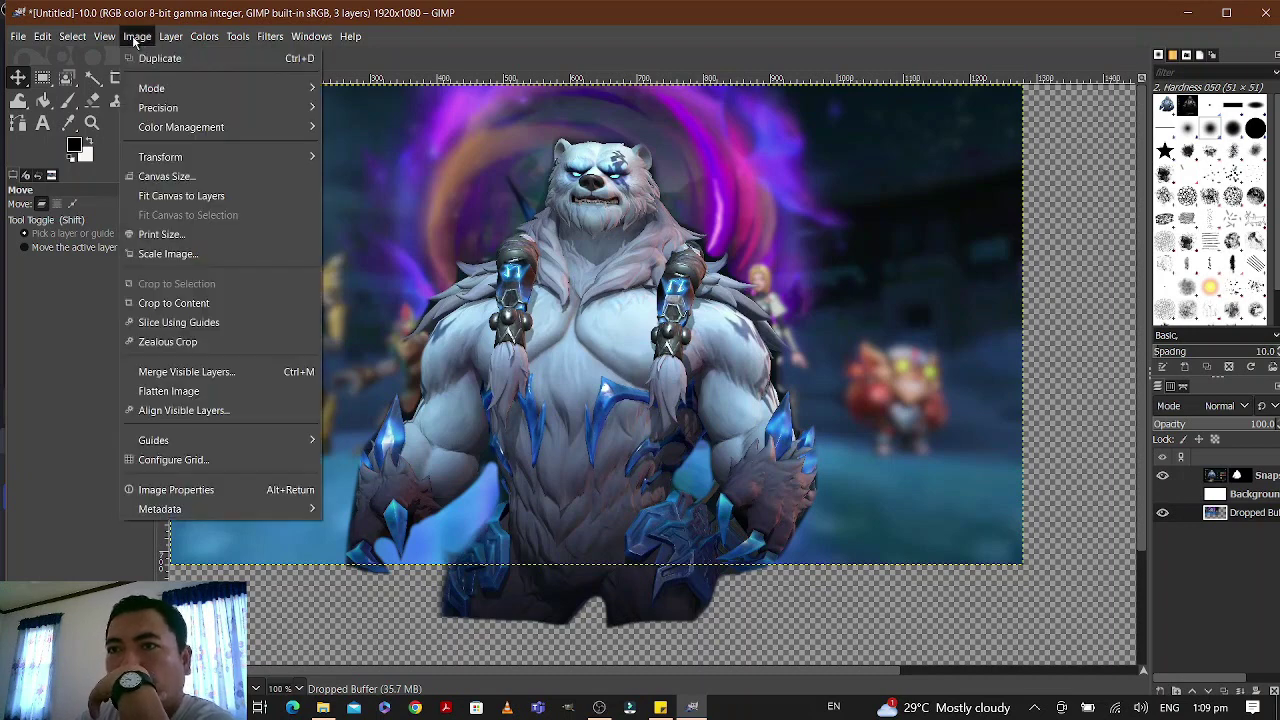
{"action": "left_click", "coordinate": [186, 177]}
{"action": "double_click", "coordinate": [590, 311]}
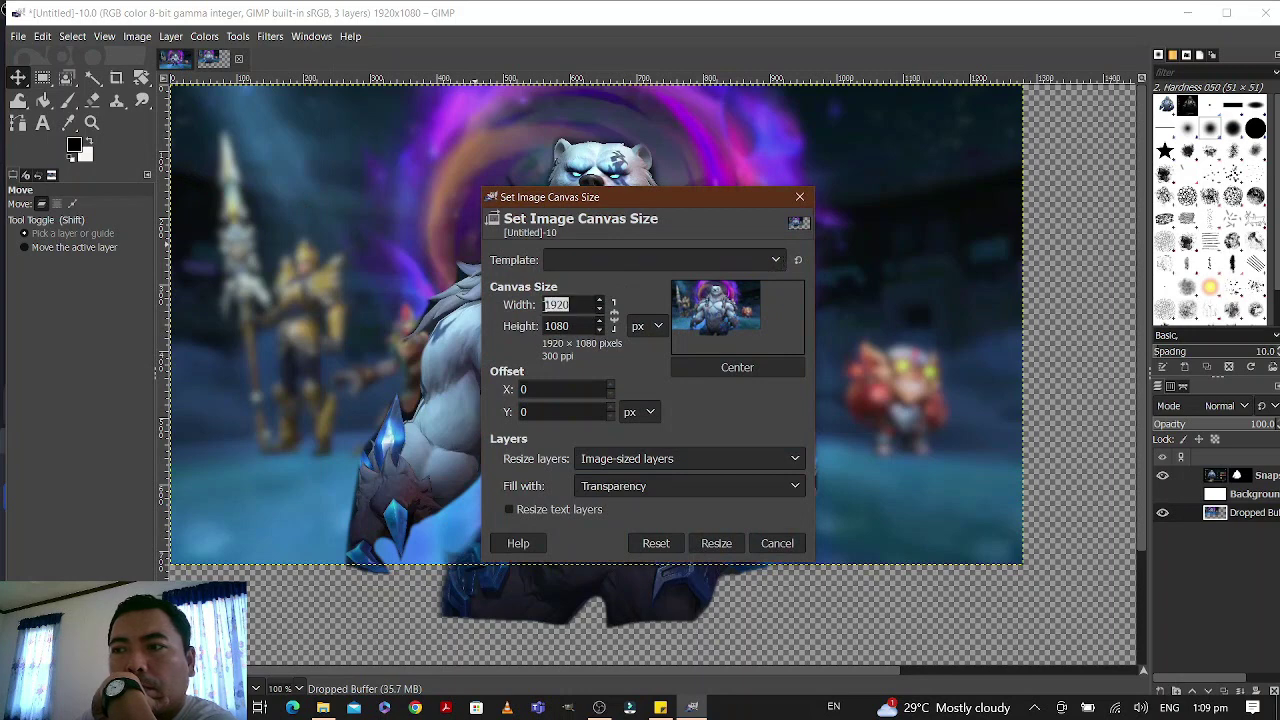
{"action": "type", "text": "12"}
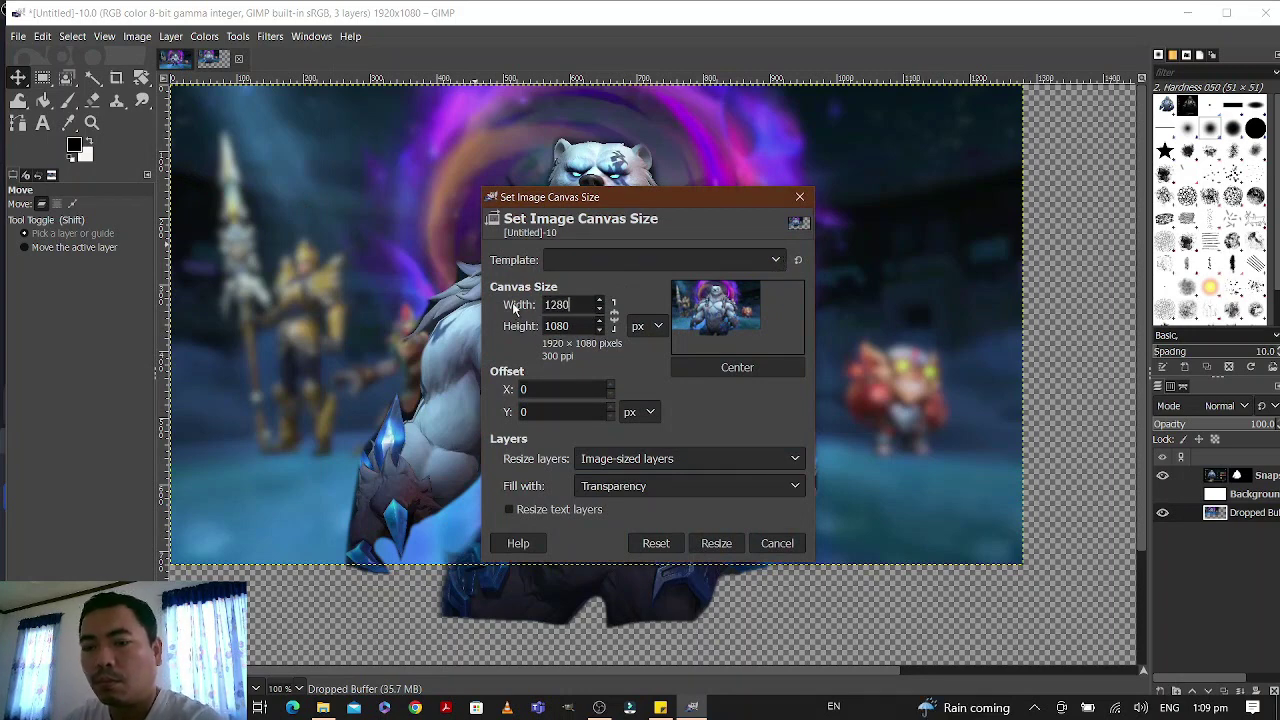
{"action": "key", "text": "Tab"}
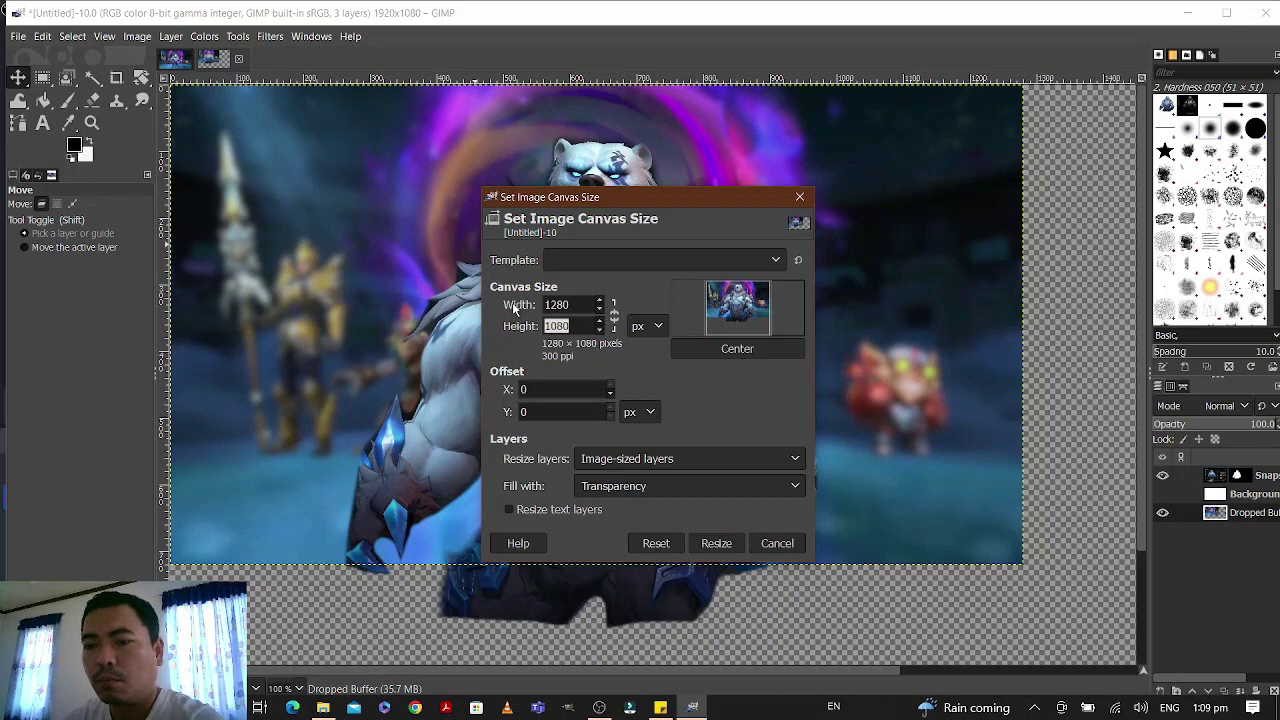
{"action": "type", "text": "720"}
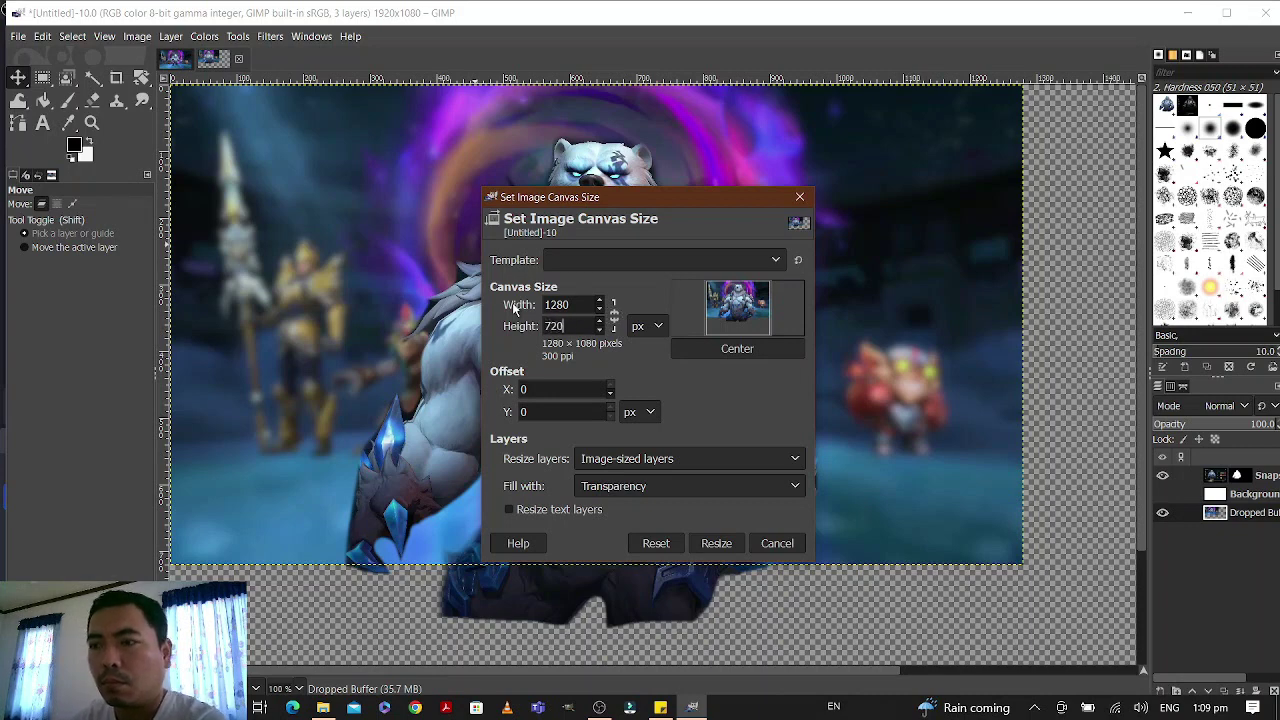
{"action": "left_click", "coordinate": [722, 543]}
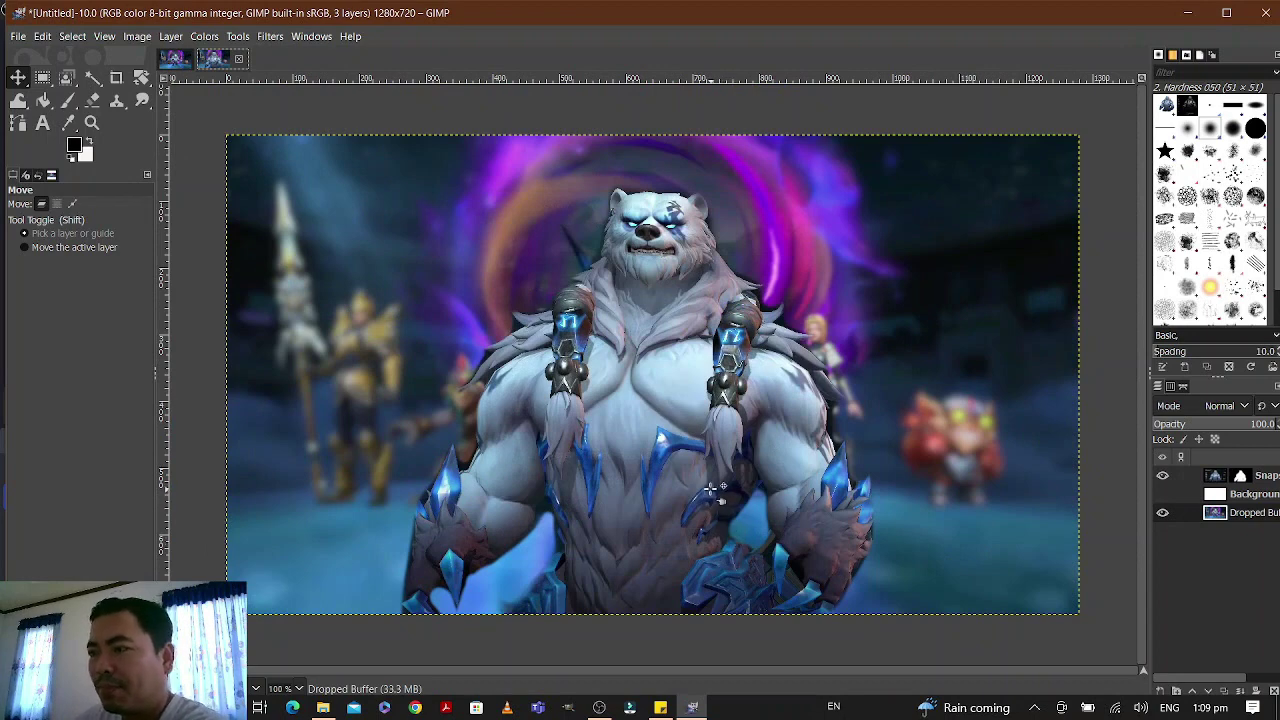
Reposition the Volibear cutout over the middle of the blurred background, in front of the purple portal.
{"action": "left_click_drag", "start_coordinate": [673, 439], "coordinate": [645, 400]}
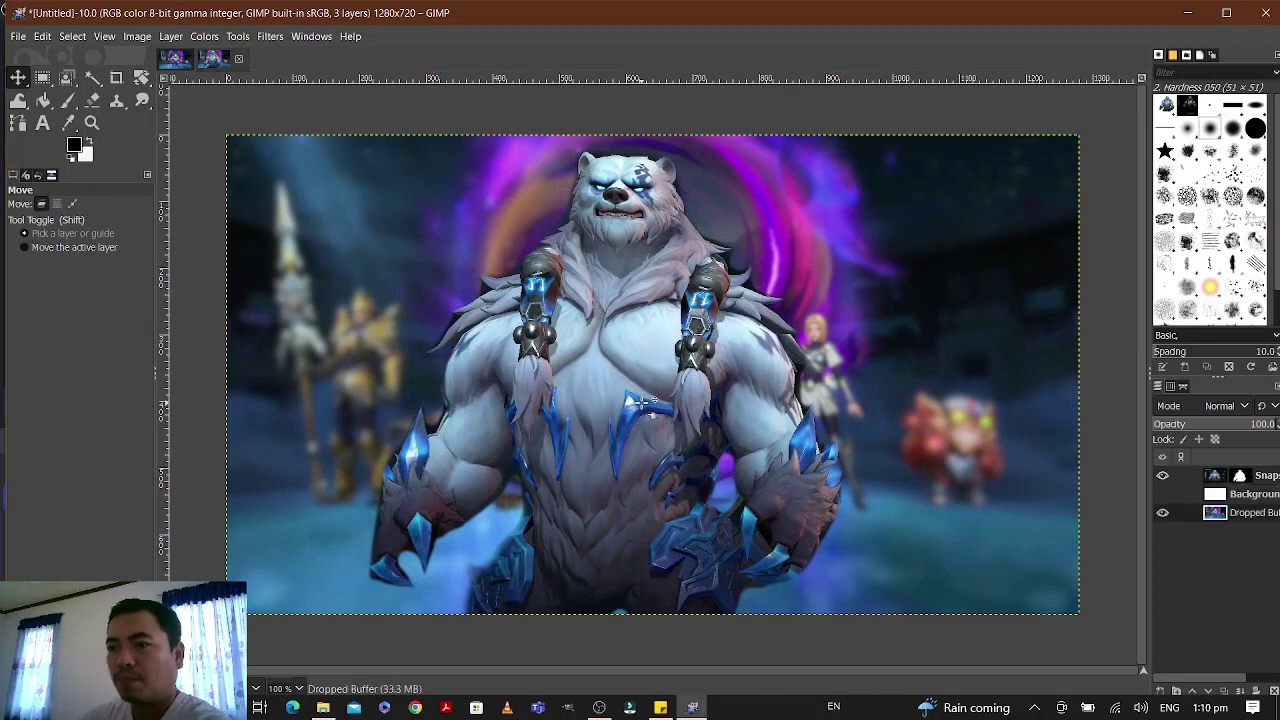
{"action": "mouse_move", "coordinate": [648, 396]}
{"action": "left_mouse_down"}
{"action": "mouse_move", "coordinate": [655, 388]}
{"action": "mouse_move", "coordinate": [408, 450]}
{"action": "mouse_move", "coordinate": [440, 437]}
{"action": "mouse_move", "coordinate": [418, 440]}
{"action": "mouse_move", "coordinate": [415, 489]}
{"action": "mouse_move", "coordinate": [426, 492]}
{"action": "mouse_move", "coordinate": [430, 458]}
{"action": "mouse_move", "coordinate": [652, 410]}
{"action": "left_mouse_up"}
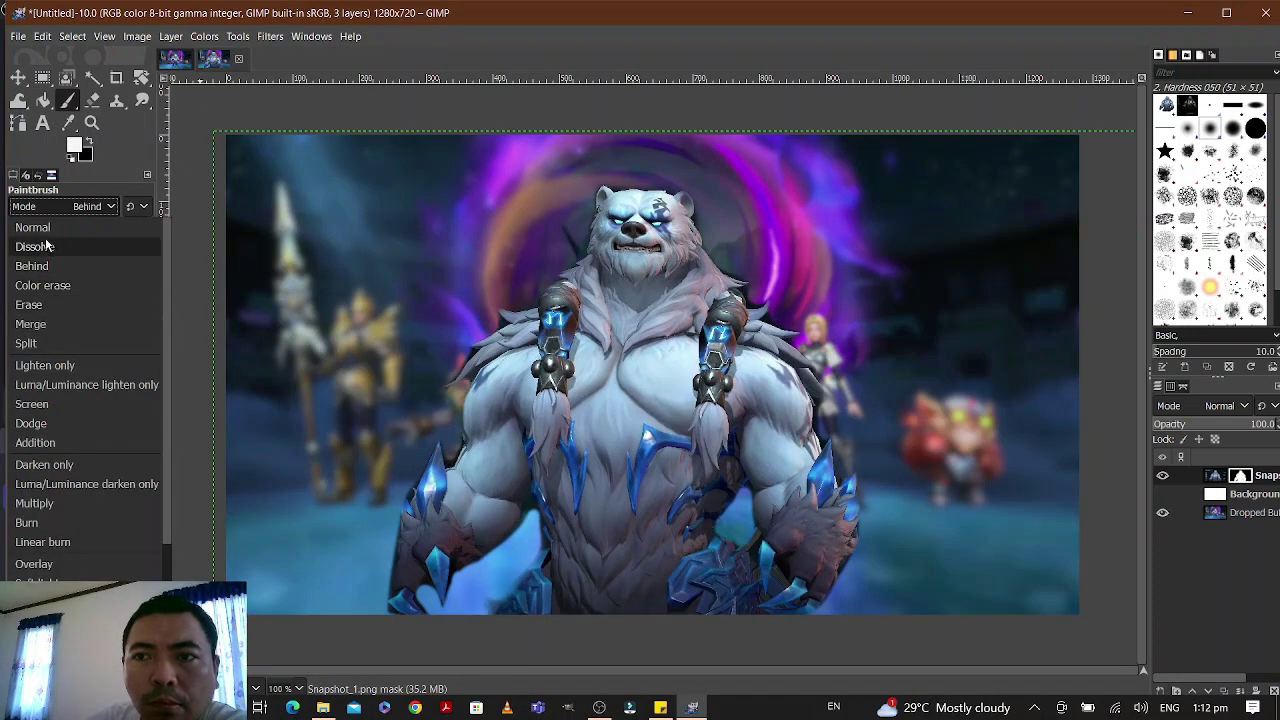
Paint white on the layer mask around the bear's outline with the size 60 Paintbrush in Dissolve mode to give it a dark speckled edge.
{"action": "left_click", "coordinate": [50, 248]}
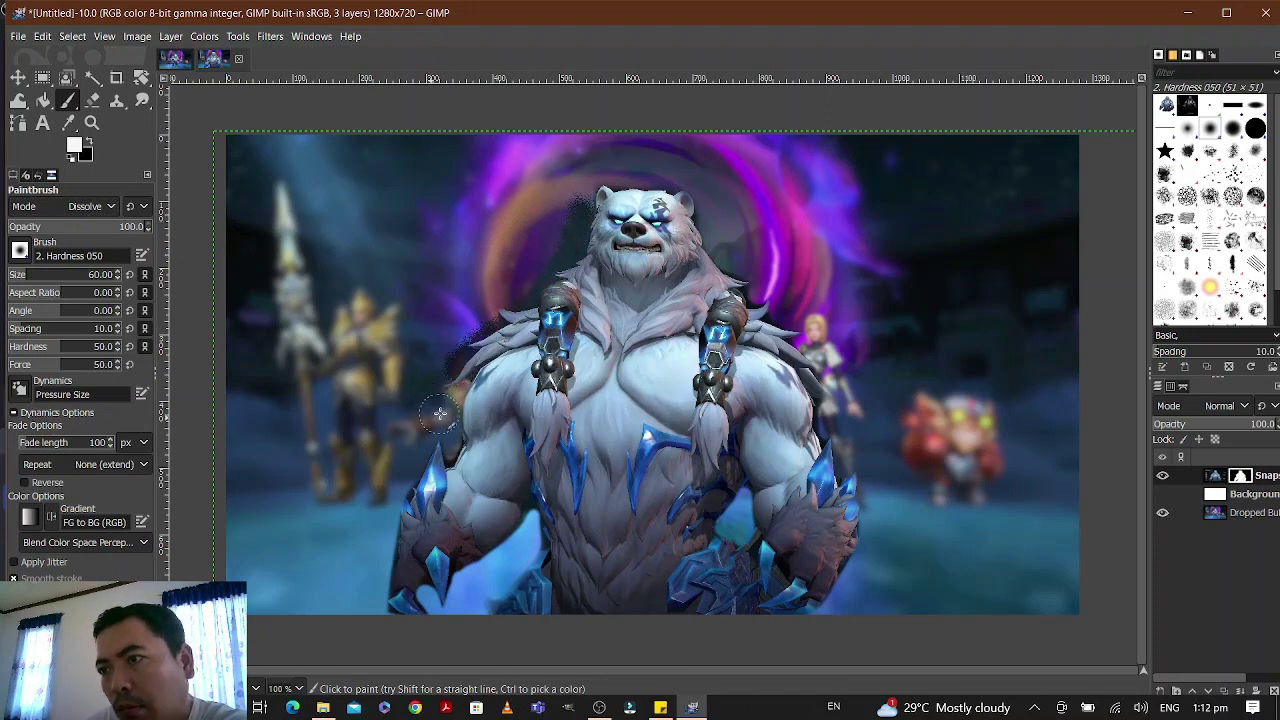
{"action": "mouse_move", "coordinate": [605, 190]}
{"action": "left_mouse_down"}
{"action": "mouse_move", "coordinate": [669, 186]}
{"action": "mouse_move", "coordinate": [778, 334]}
{"action": "left_mouse_up"}
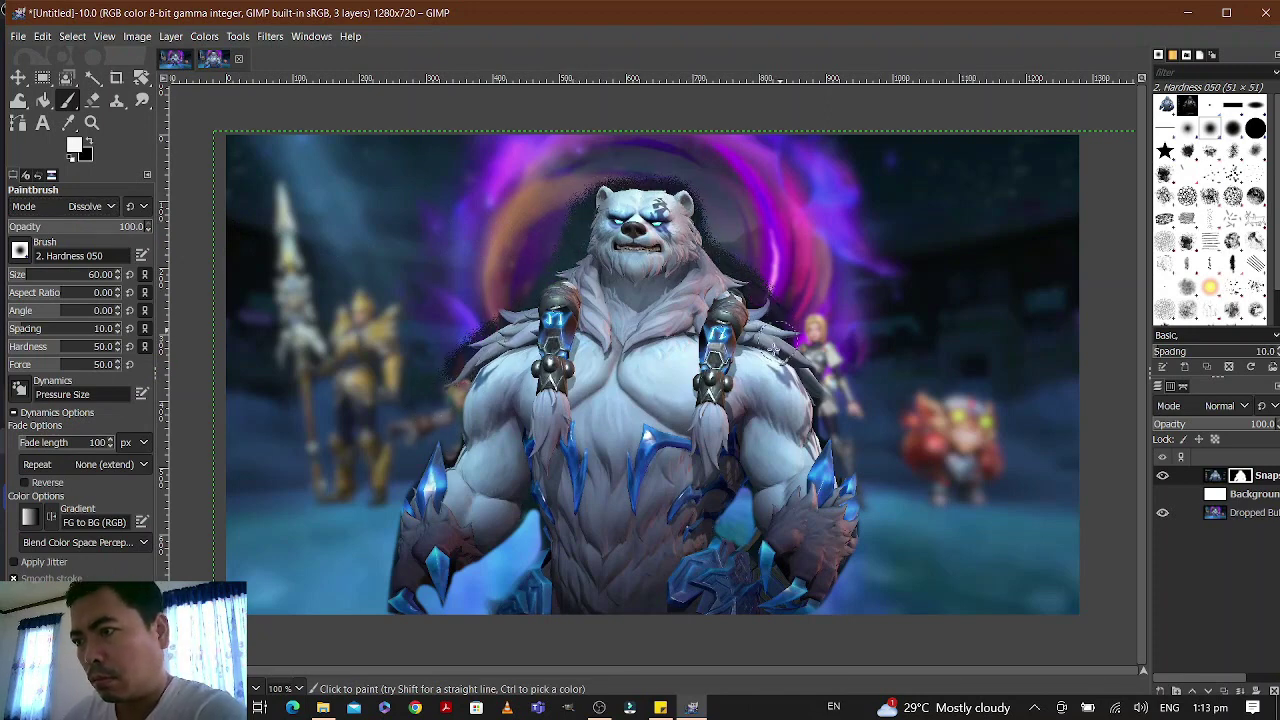
{"action": "mouse_move", "coordinate": [472, 338]}
{"action": "left_mouse_down"}
{"action": "mouse_move", "coordinate": [457, 472]}
{"action": "mouse_move", "coordinate": [438, 448]}
{"action": "mouse_move", "coordinate": [403, 500]}
{"action": "mouse_move", "coordinate": [402, 603]}
{"action": "mouse_move", "coordinate": [425, 617]}
{"action": "mouse_move", "coordinate": [430, 588]}
{"action": "mouse_move", "coordinate": [436, 600]}
{"action": "mouse_move", "coordinate": [532, 504]}
{"action": "mouse_move", "coordinate": [451, 577]}
{"action": "mouse_move", "coordinate": [435, 614]}
{"action": "mouse_move", "coordinate": [426, 598]}
{"action": "mouse_move", "coordinate": [550, 521]}
{"action": "mouse_move", "coordinate": [528, 589]}
{"action": "mouse_move", "coordinate": [493, 622]}
{"action": "mouse_move", "coordinate": [774, 494]}
{"action": "mouse_move", "coordinate": [746, 474]}
{"action": "mouse_move", "coordinate": [723, 543]}
{"action": "mouse_move", "coordinate": [725, 488]}
{"action": "mouse_move", "coordinate": [745, 484]}
{"action": "mouse_move", "coordinate": [757, 518]}
{"action": "mouse_move", "coordinate": [741, 552]}
{"action": "mouse_move", "coordinate": [782, 582]}
{"action": "mouse_move", "coordinate": [806, 625]}
{"action": "mouse_move", "coordinate": [856, 512]}
{"action": "mouse_move", "coordinate": [822, 432]}
{"action": "mouse_move", "coordinate": [820, 360]}
{"action": "mouse_move", "coordinate": [698, 217]}
{"action": "mouse_move", "coordinate": [622, 183]}
{"action": "mouse_move", "coordinate": [578, 190]}
{"action": "left_mouse_up"}
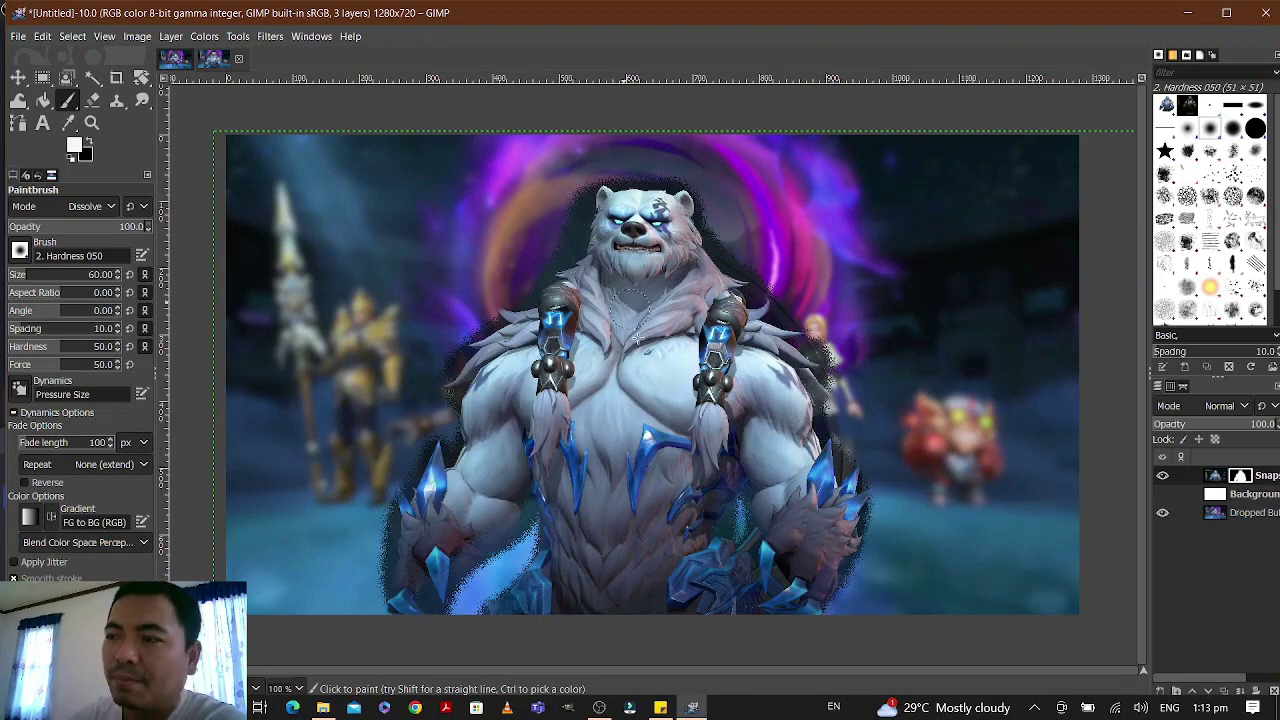
{"action": "mouse_move", "coordinate": [710, 500]}
{"action": "left_mouse_down"}
{"action": "mouse_move", "coordinate": [736, 540]}
{"action": "mouse_move", "coordinate": [743, 502]}
{"action": "mouse_move", "coordinate": [751, 538]}
{"action": "mouse_move", "coordinate": [763, 522]}
{"action": "mouse_move", "coordinate": [767, 589]}
{"action": "left_mouse_up"}
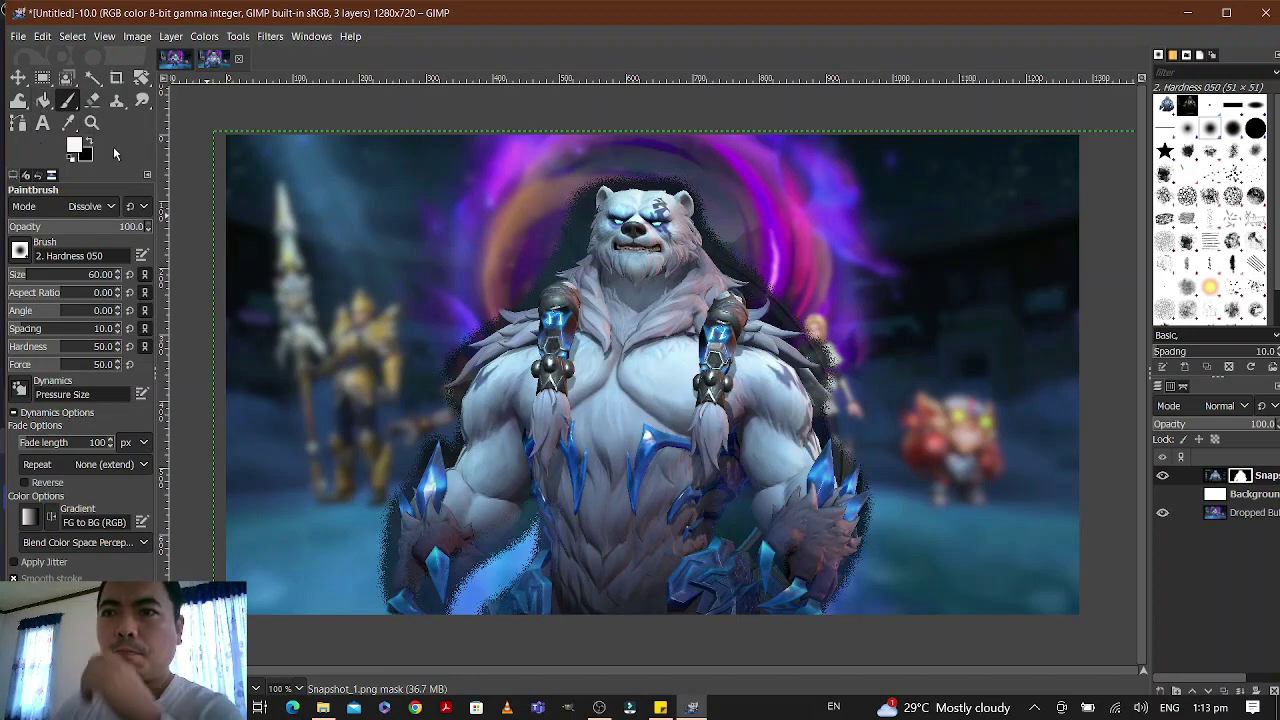
Activate the Text tool and set the text color to the near-white f4f9f4.
{"action": "left_click", "coordinate": [45, 124]}
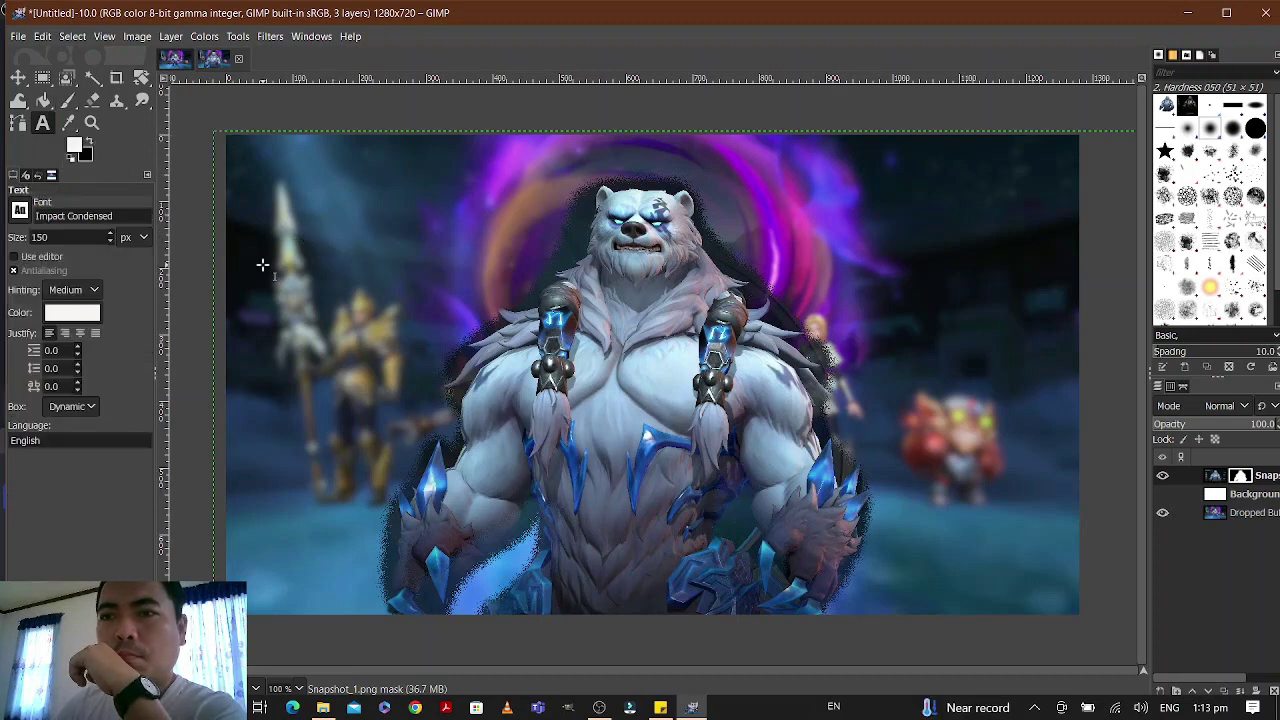
{"action": "left_click", "coordinate": [72, 313]}
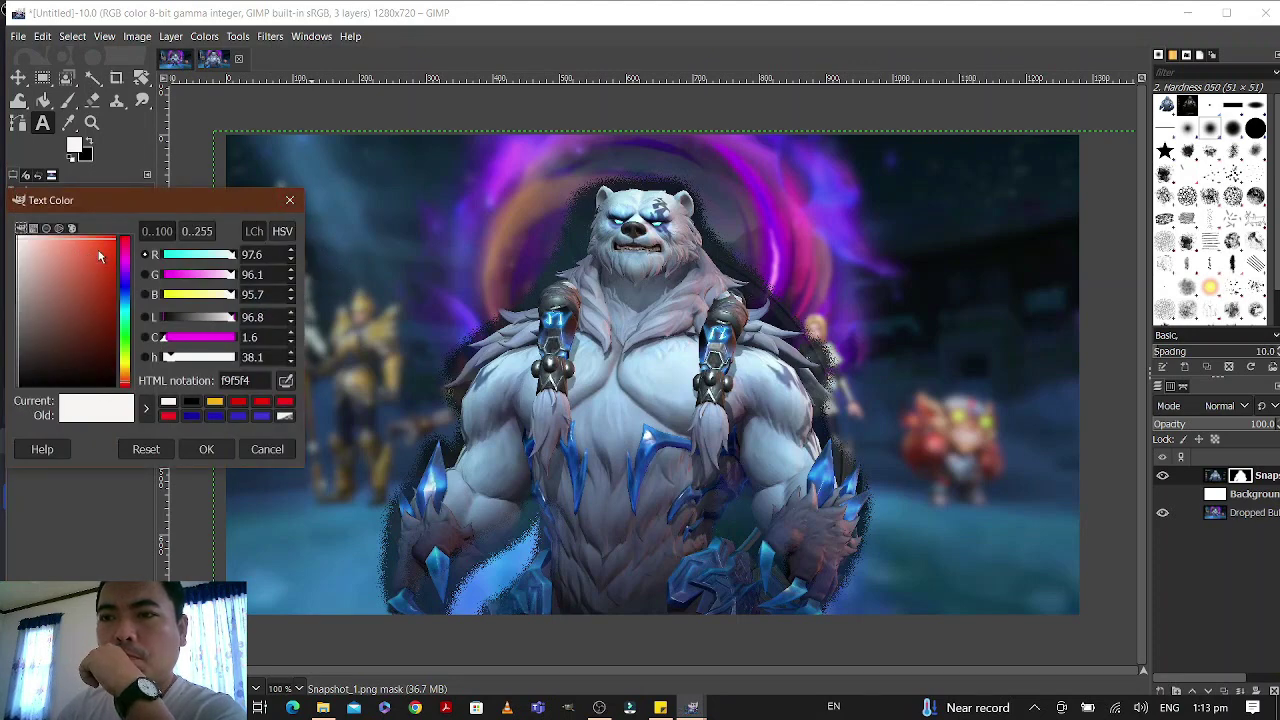
{"action": "left_click", "coordinate": [127, 344]}
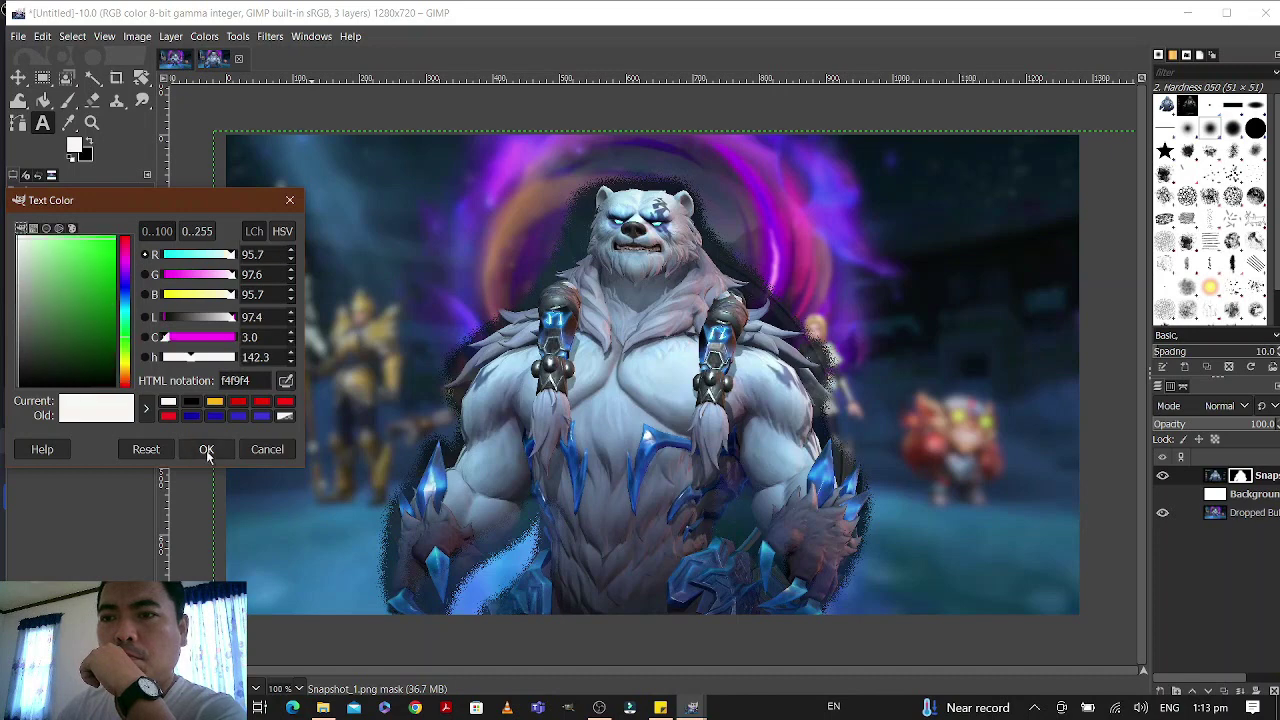
{"action": "left_click", "coordinate": [207, 450]}
Add the title text "Volibear" in Impact Condensed at 150 px across the bear's chest.
{"action": "left_click", "coordinate": [343, 280]}
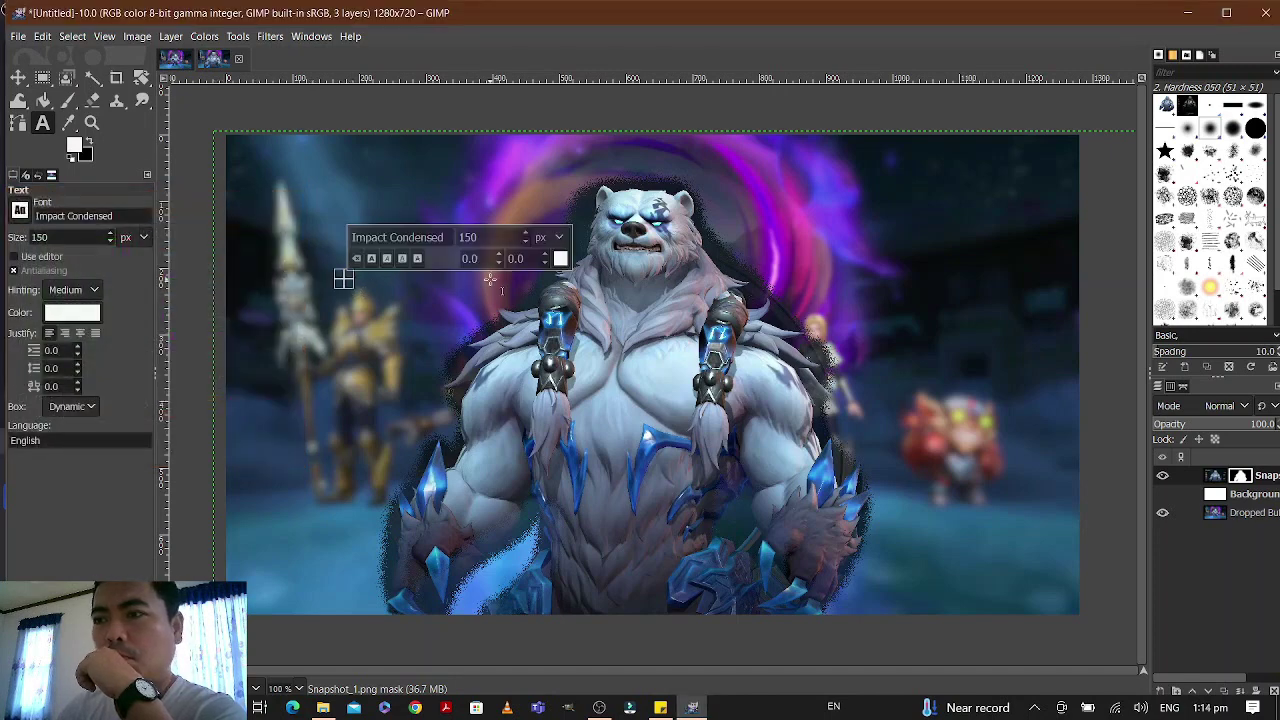
{"action": "type", "text": "V"}
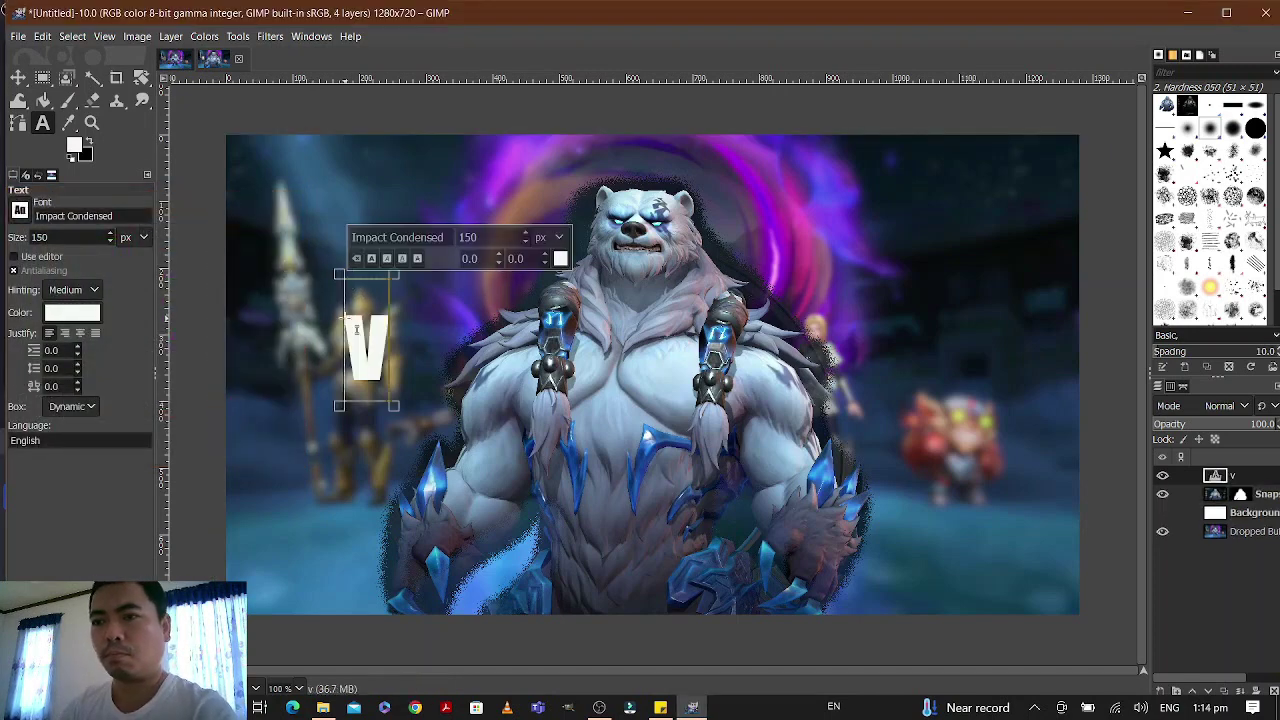
{"action": "type", "text": "oli"}
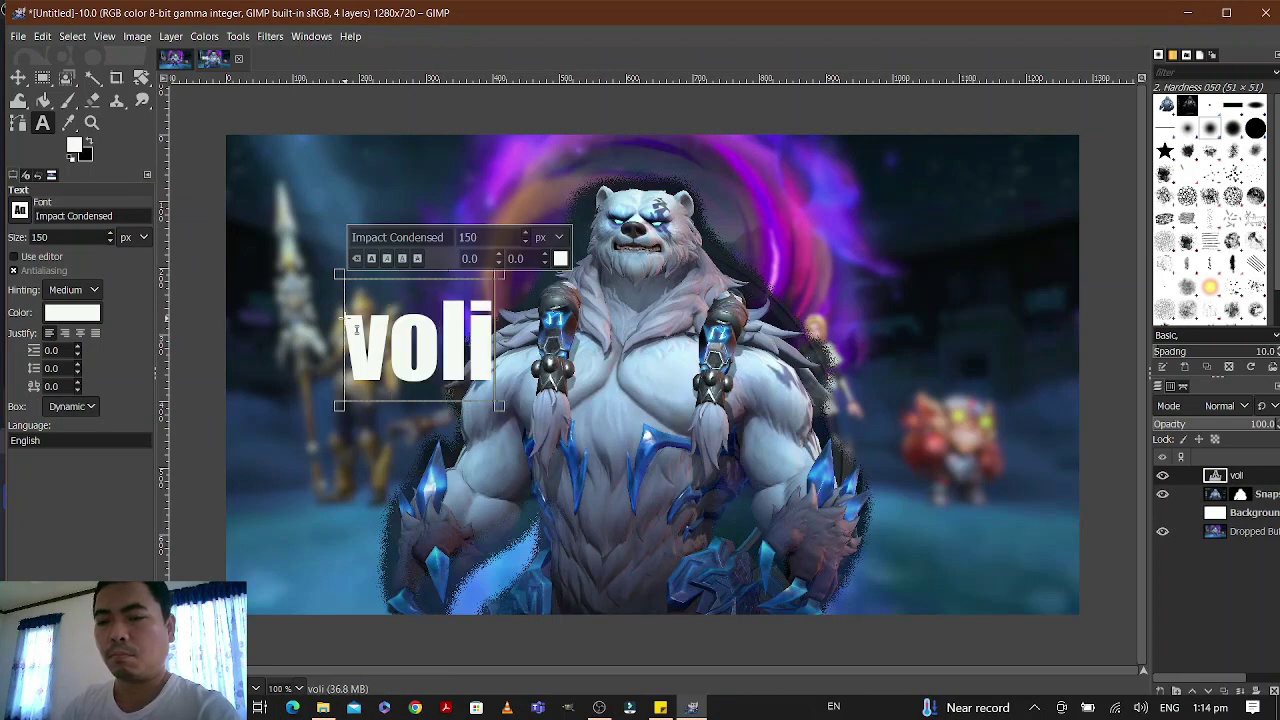
{"action": "key", "text": "BackSpace"}
{"action": "key", "text": "BackSpace"}
{"action": "key", "text": "BackSpace"}
{"action": "key", "text": "BackSpace"}
{"action": "type", "text": "Volib"}
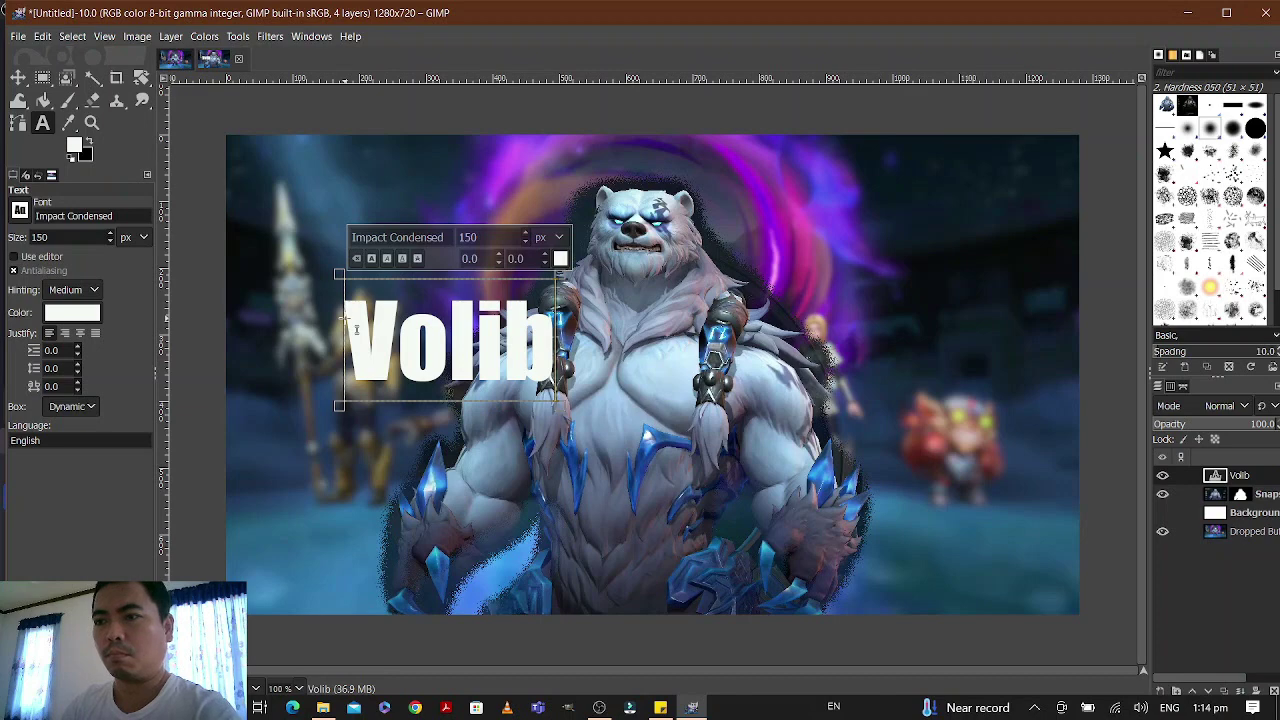
{"action": "type", "text": "ear"}
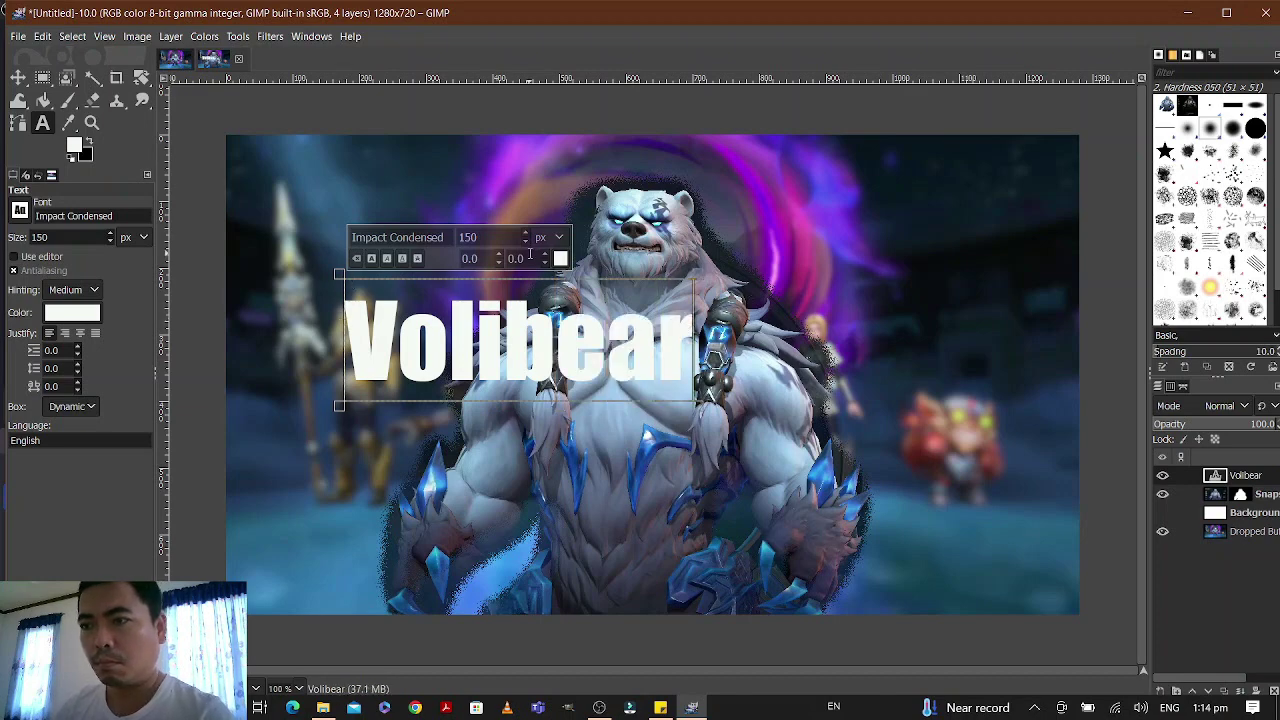
Select all the letters of the "Volibear" title and recolor them bright green 12fe0e.
{"action": "left_click", "coordinate": [560, 259]}
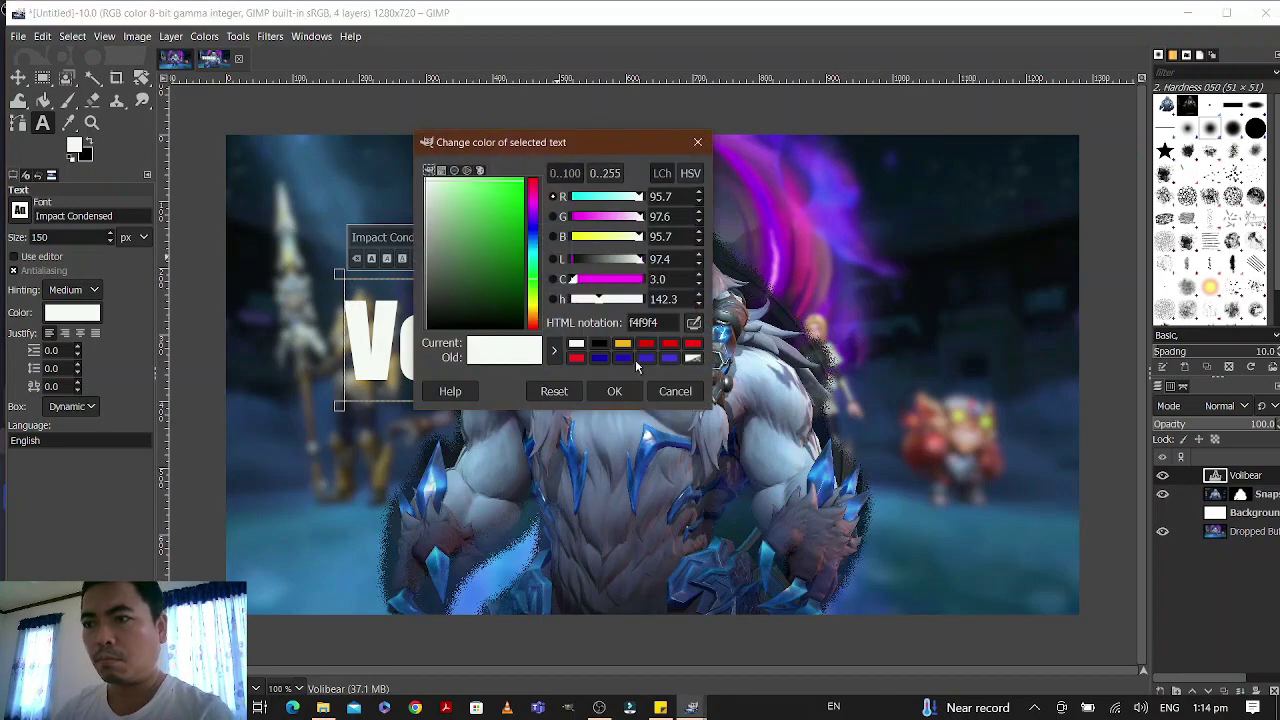
{"action": "left_click", "coordinate": [630, 392]}
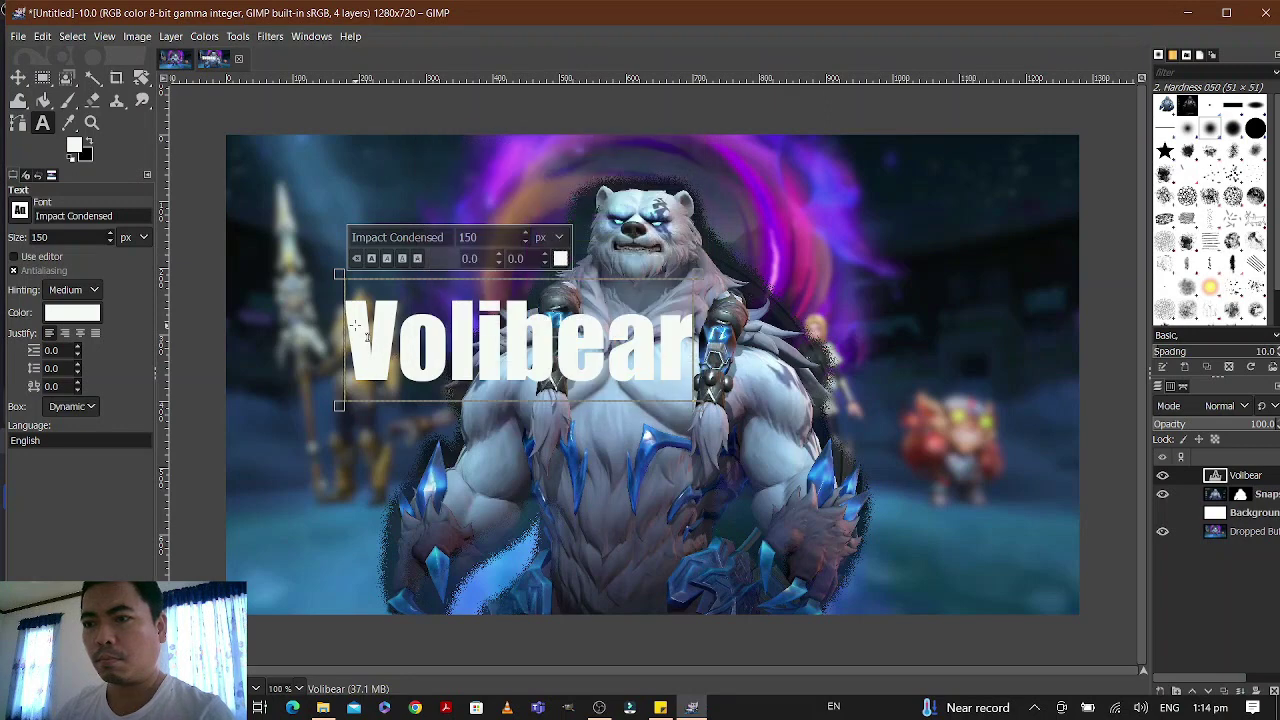
{"action": "left_click", "coordinate": [386, 323]}
{"action": "left_click_drag", "start_coordinate": [386, 323], "coordinate": [700, 345]}
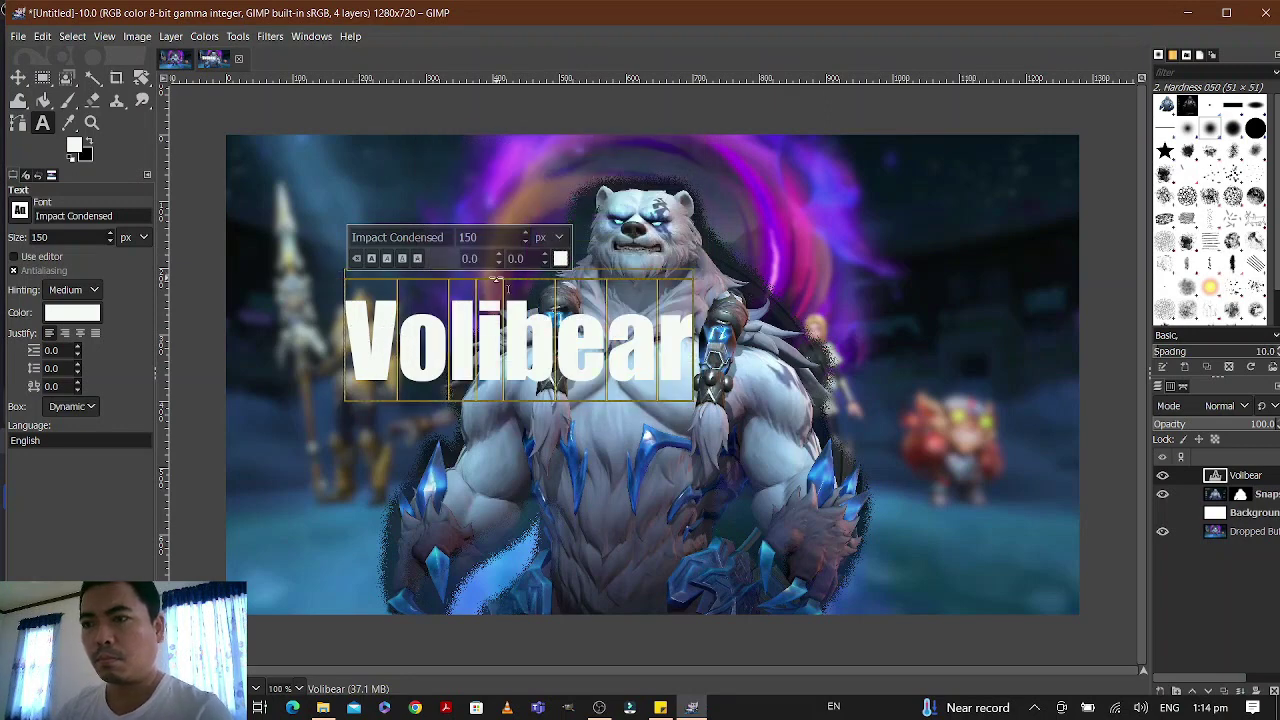
{"action": "left_click", "coordinate": [561, 258]}
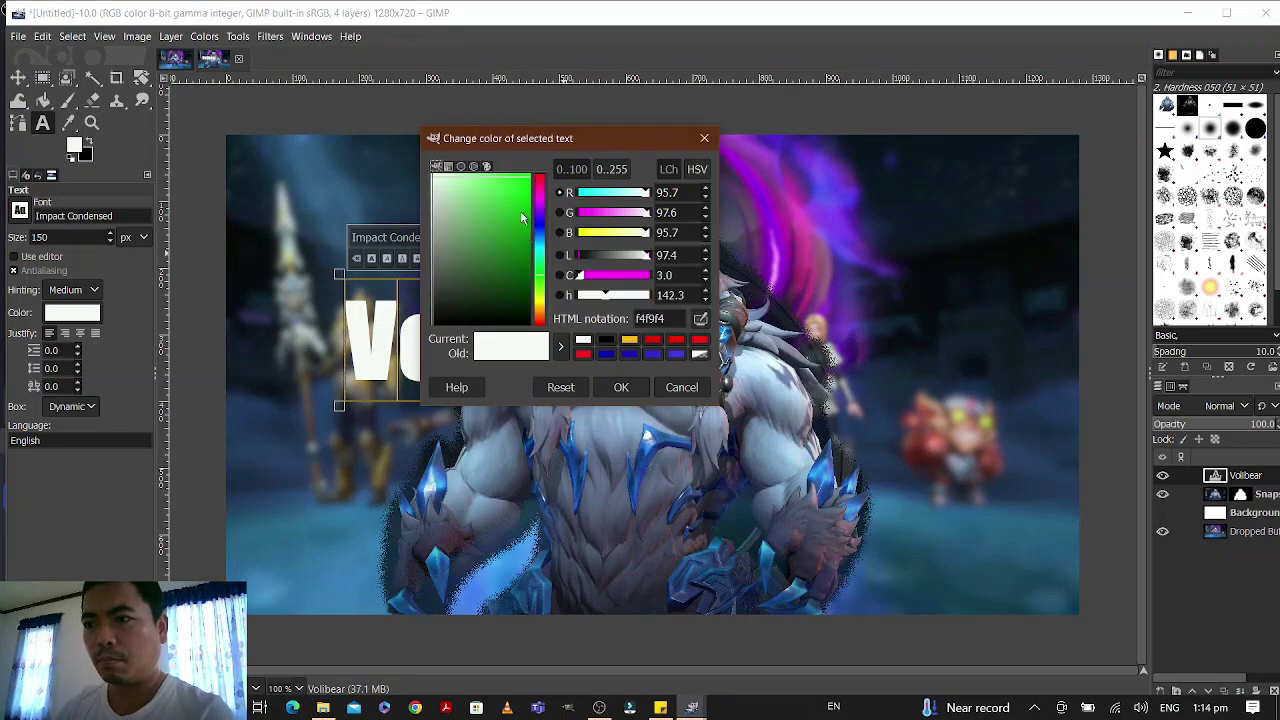
{"action": "left_click_drag", "start_coordinate": [522, 217], "coordinate": [527, 180]}
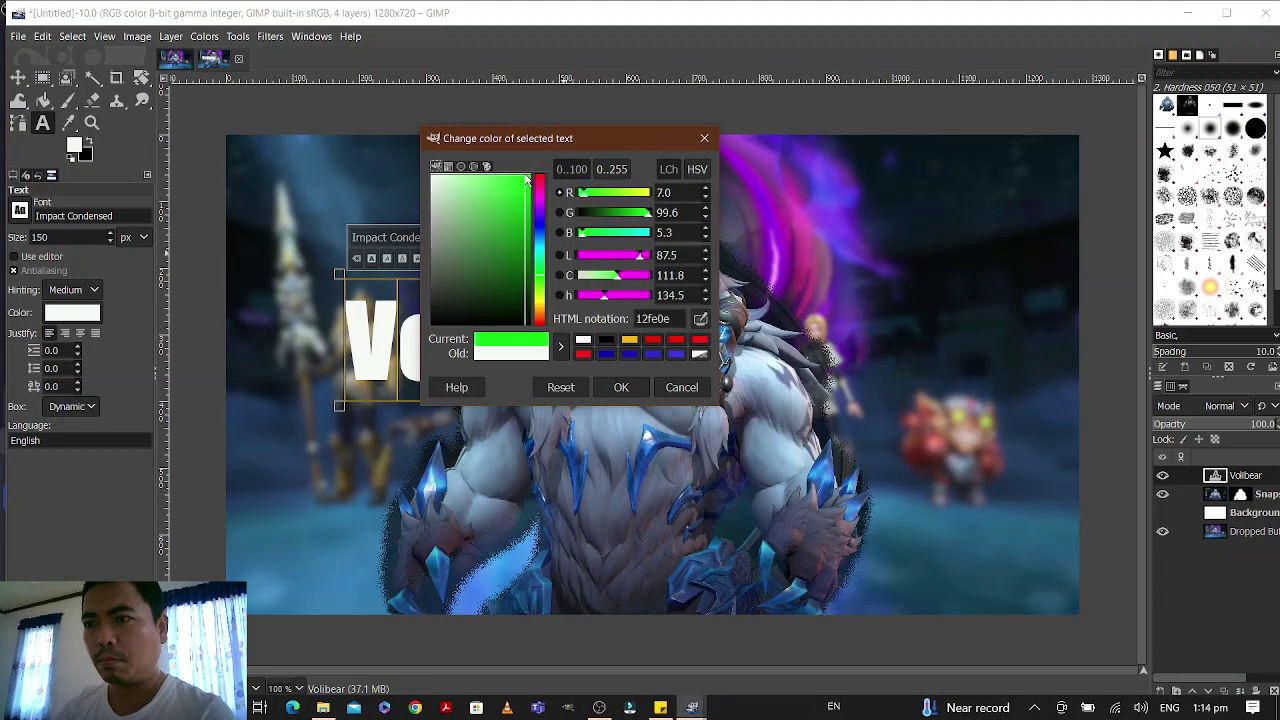
{"action": "left_click", "coordinate": [622, 387]}
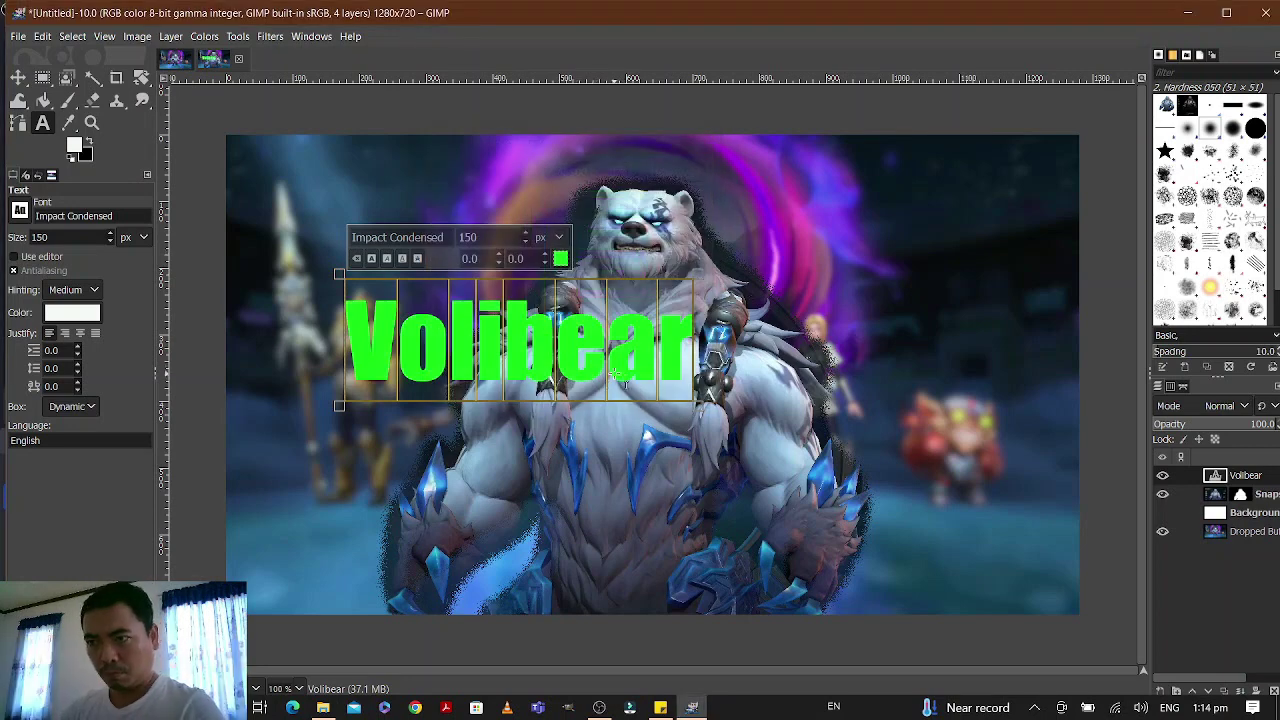
Move the "Volibear" title into the upper-left corner of the image, beside the bear's head.
{"action": "left_click", "coordinate": [18, 77]}
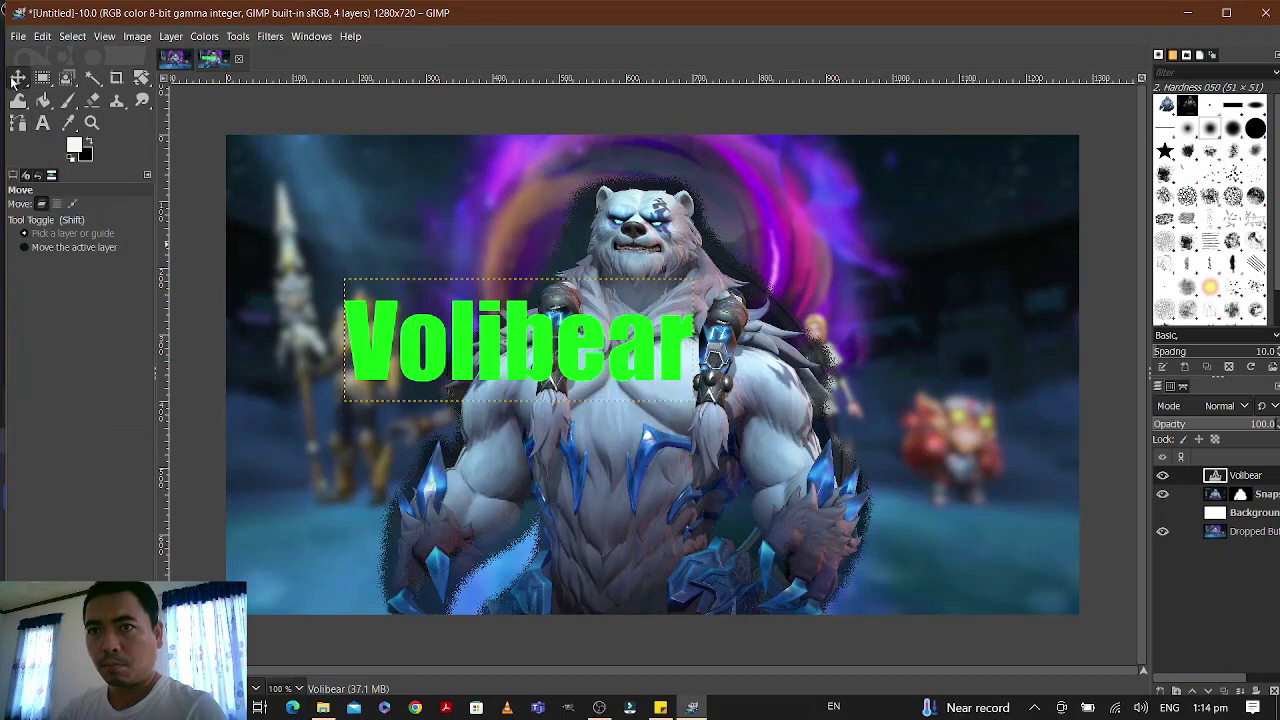
{"action": "left_click_drag", "start_coordinate": [503, 329], "coordinate": [530, 363]}
{"action": "key", "text": "ctrl+z"}
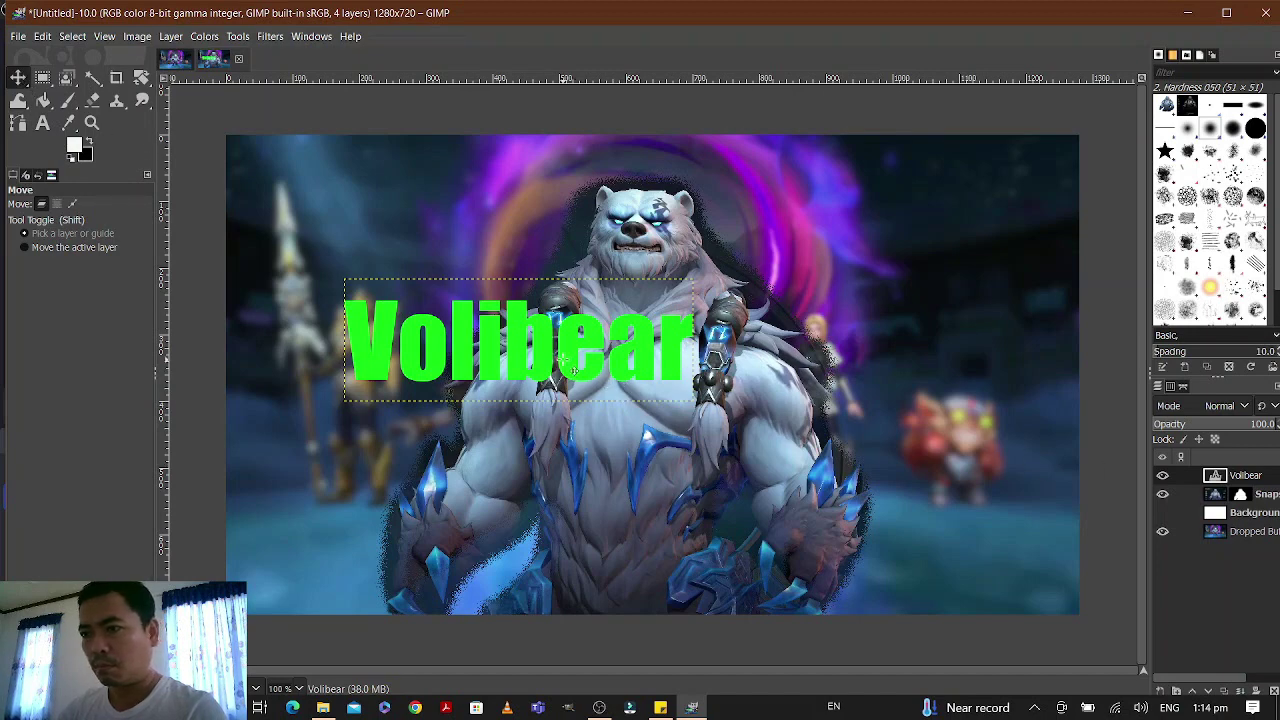
{"action": "left_click_drag", "start_coordinate": [567, 366], "coordinate": [460, 228]}
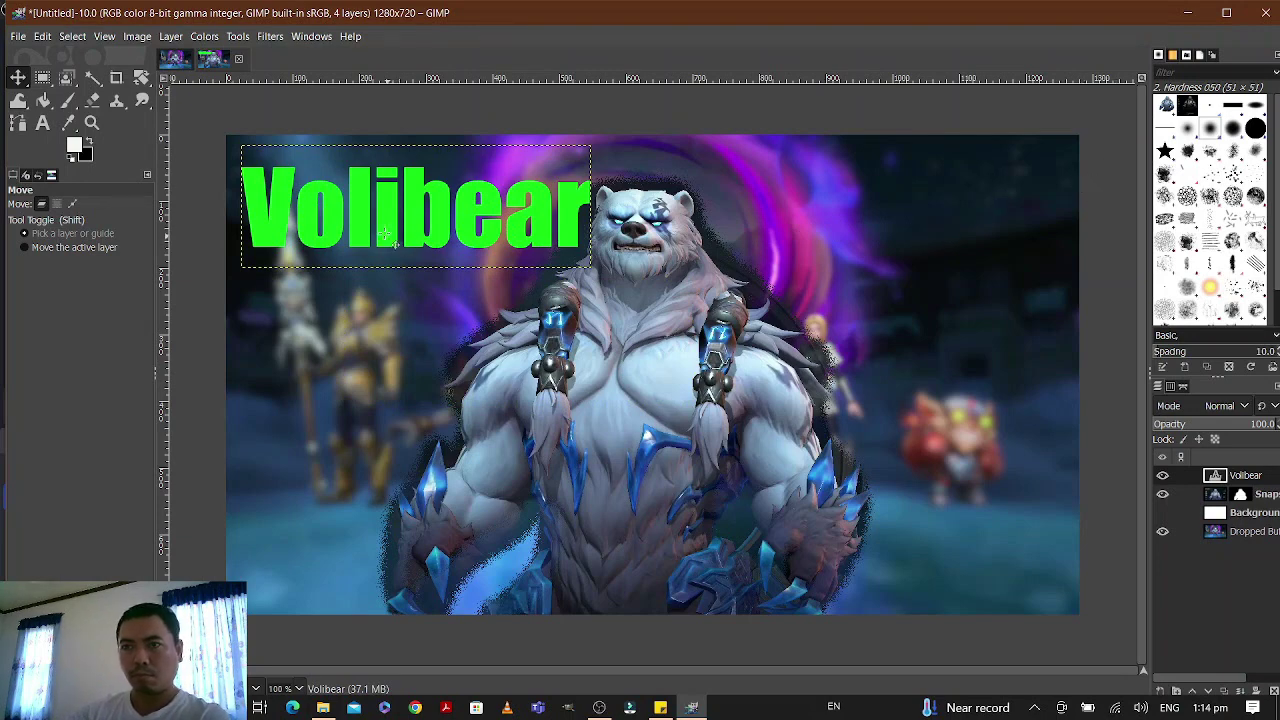
Check the image's canvas size settings and leave them without resizing.
{"action": "left_click", "coordinate": [103, 36]}
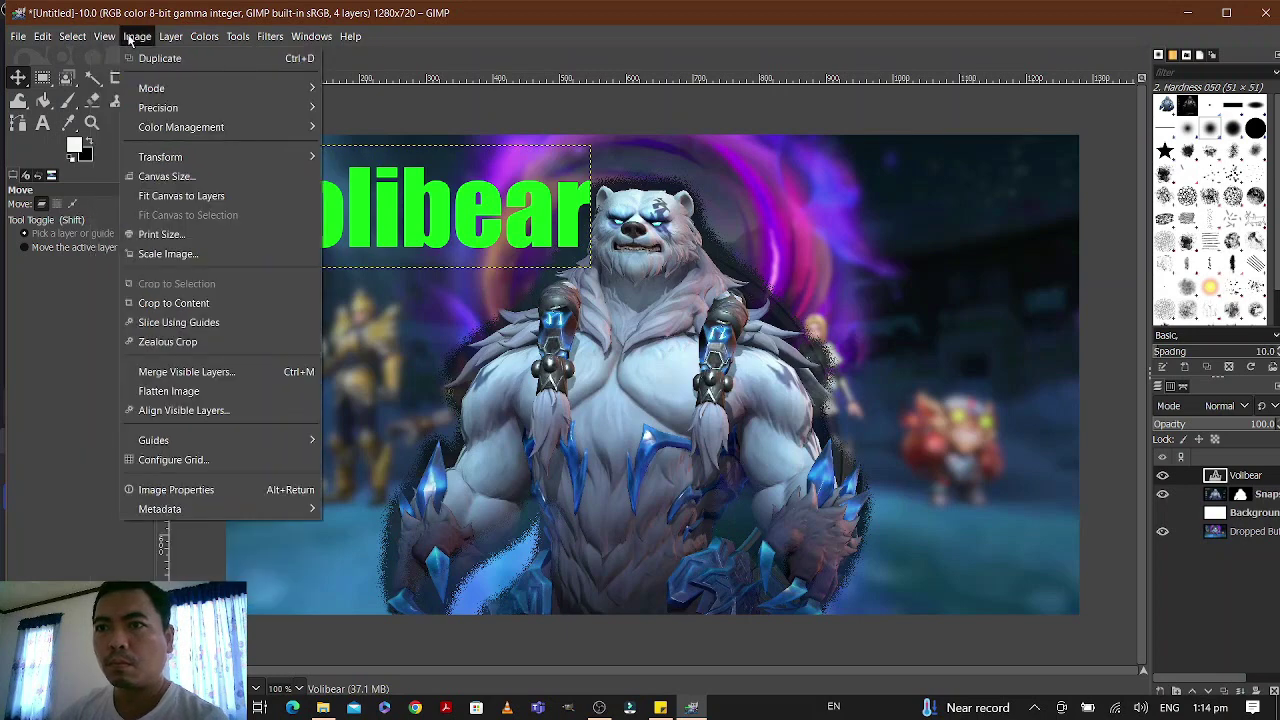
{"action": "left_click", "coordinate": [128, 38]}
{"action": "left_click", "coordinate": [170, 38]}
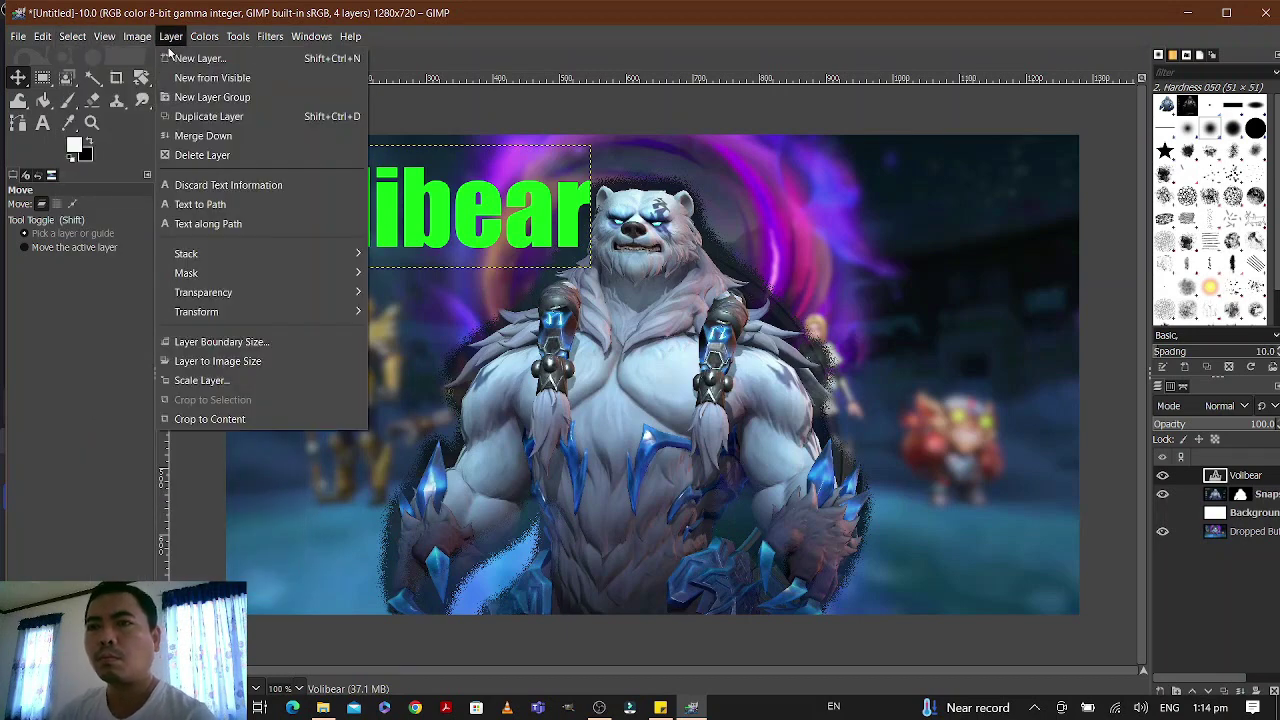
{"action": "left_click", "coordinate": [172, 40]}
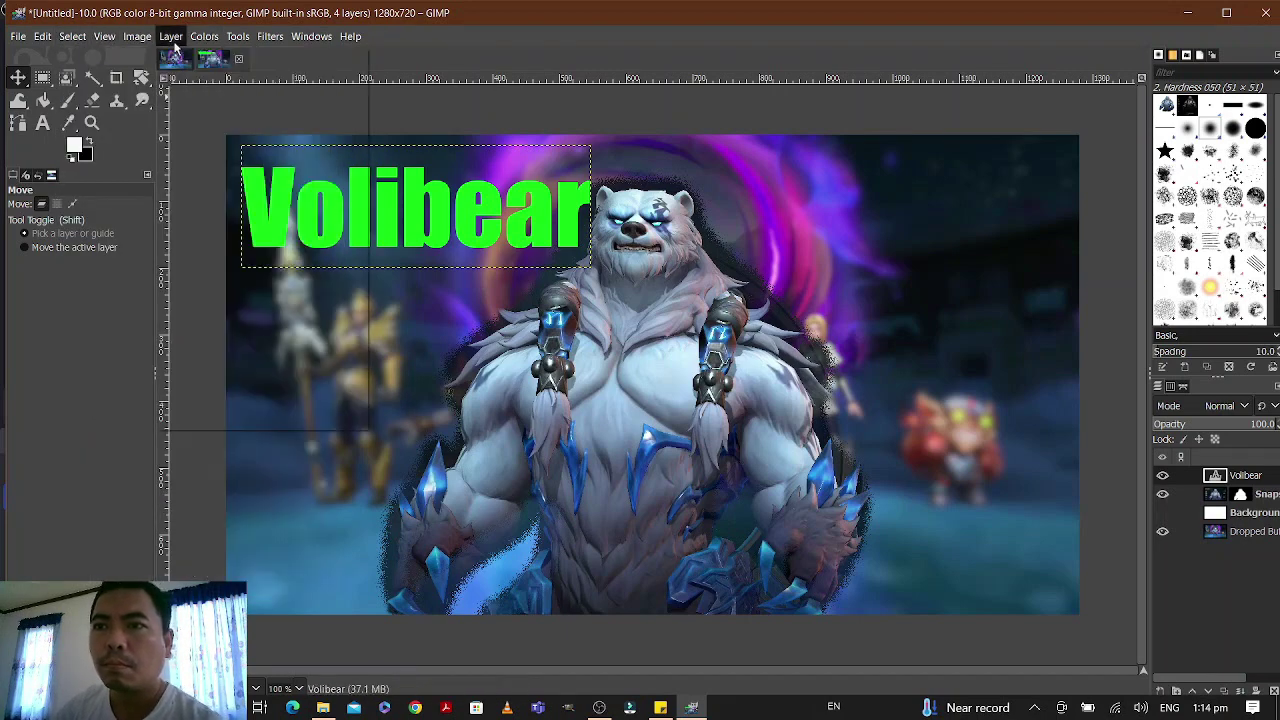
{"action": "left_click", "coordinate": [172, 38]}
{"action": "mouse_move", "coordinate": [138, 38]}
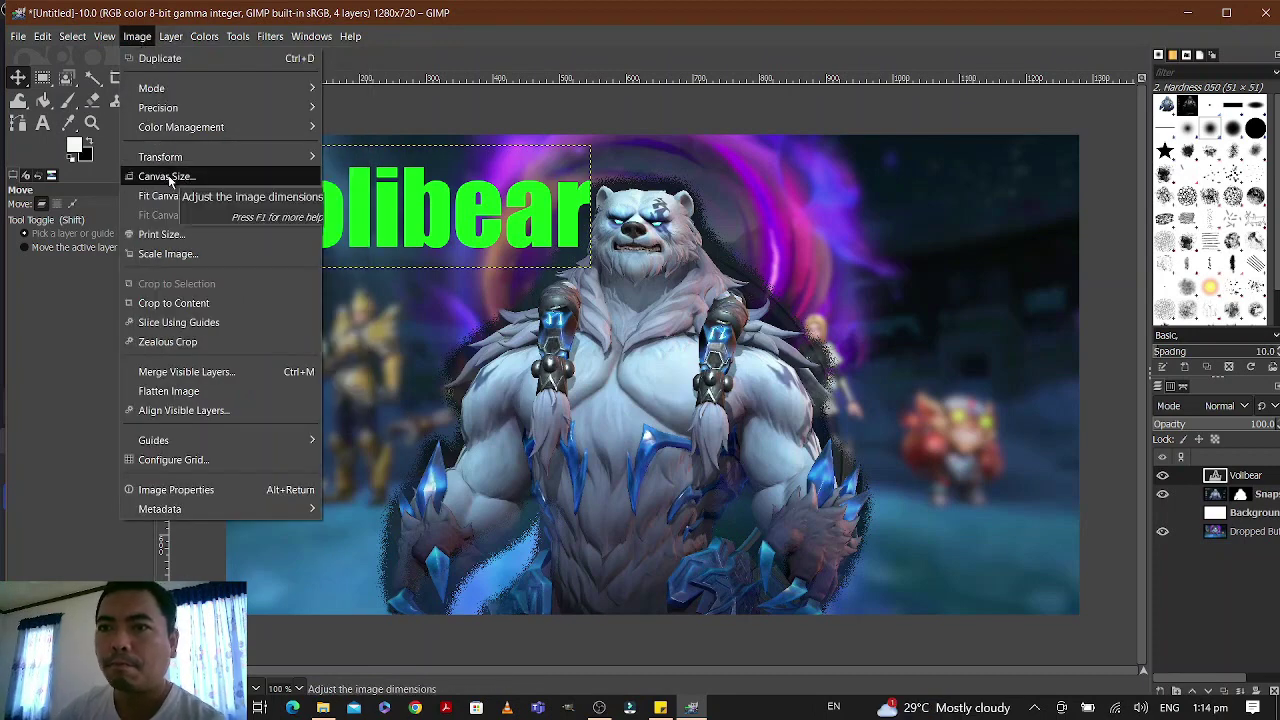
{"action": "left_click", "coordinate": [168, 177]}
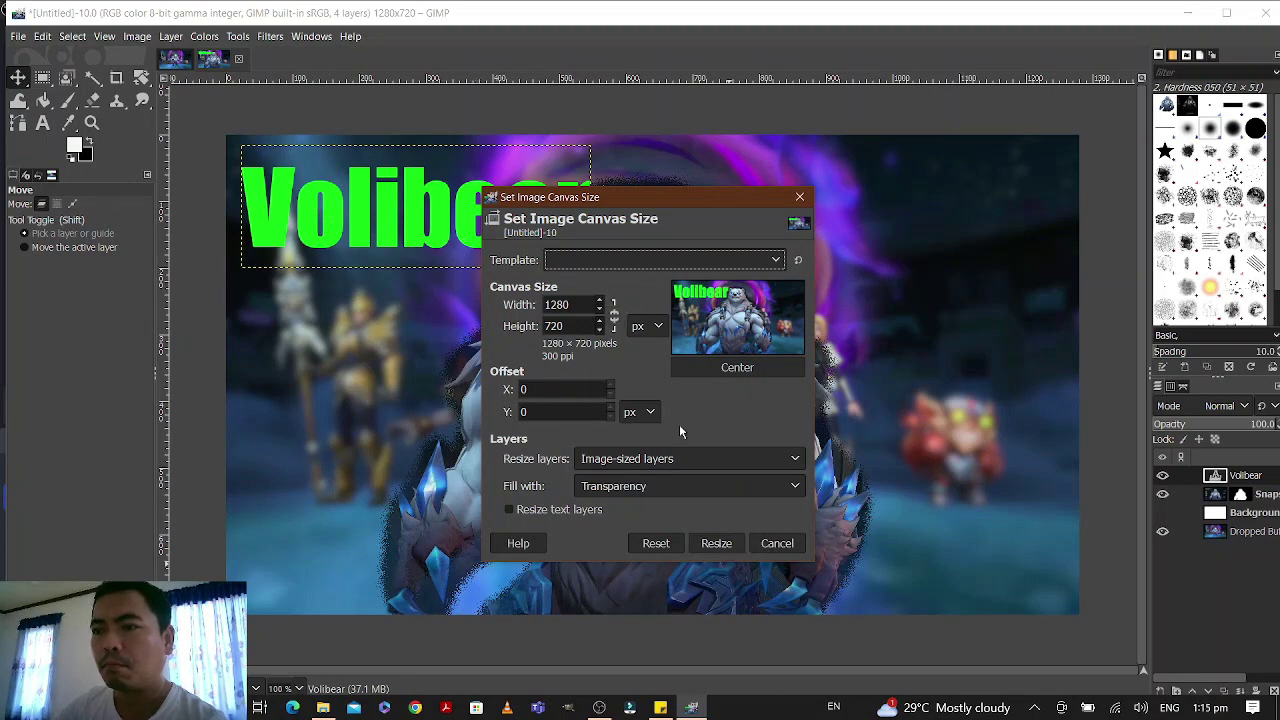
{"action": "left_click", "coordinate": [779, 546]}
Start exporting the image and name the export file THUMBNAIL.png.
{"action": "left_click", "coordinate": [20, 36]}
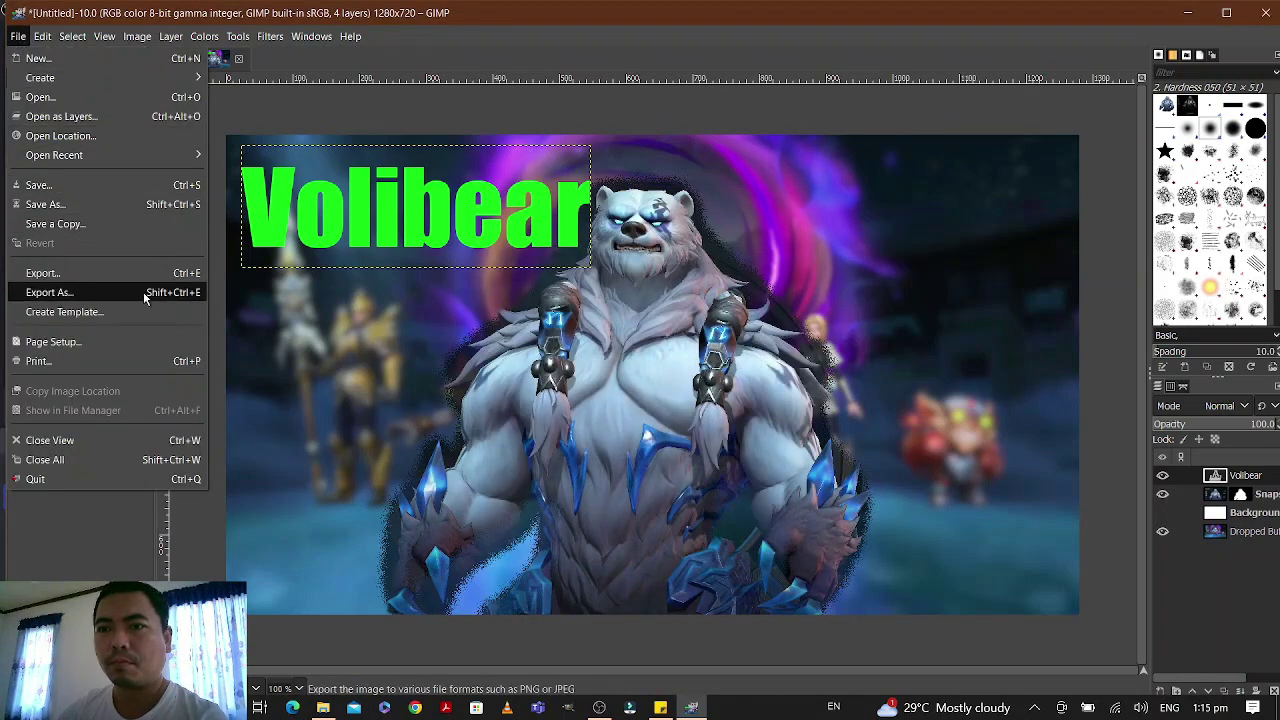
{"action": "left_click", "coordinate": [50, 292]}
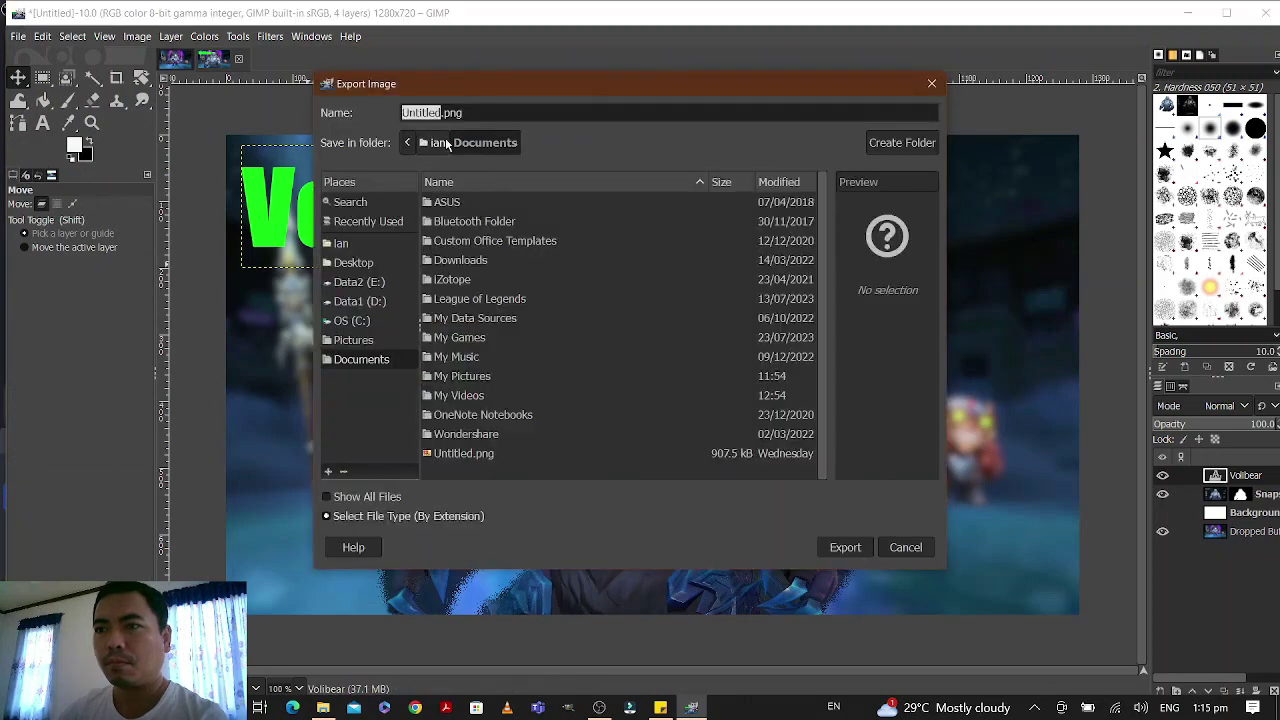
{"action": "left_click", "coordinate": [445, 143]}
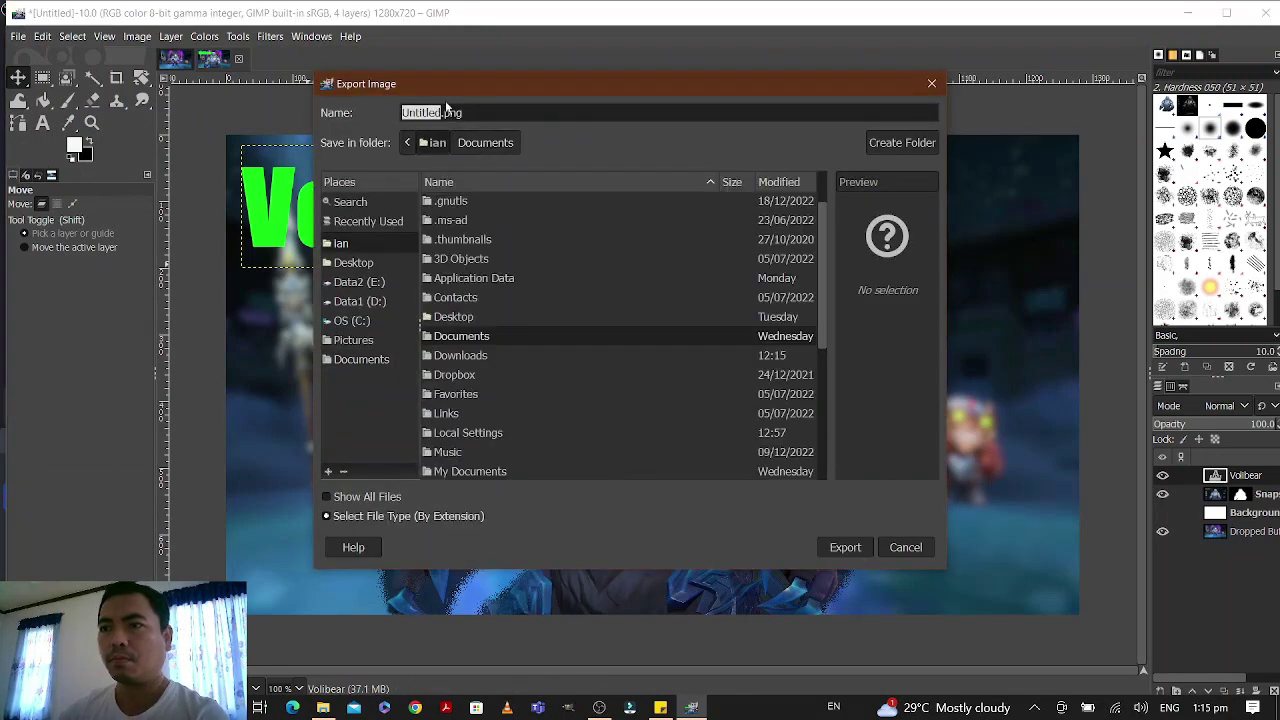
{"action": "left_click", "coordinate": [464, 146]}
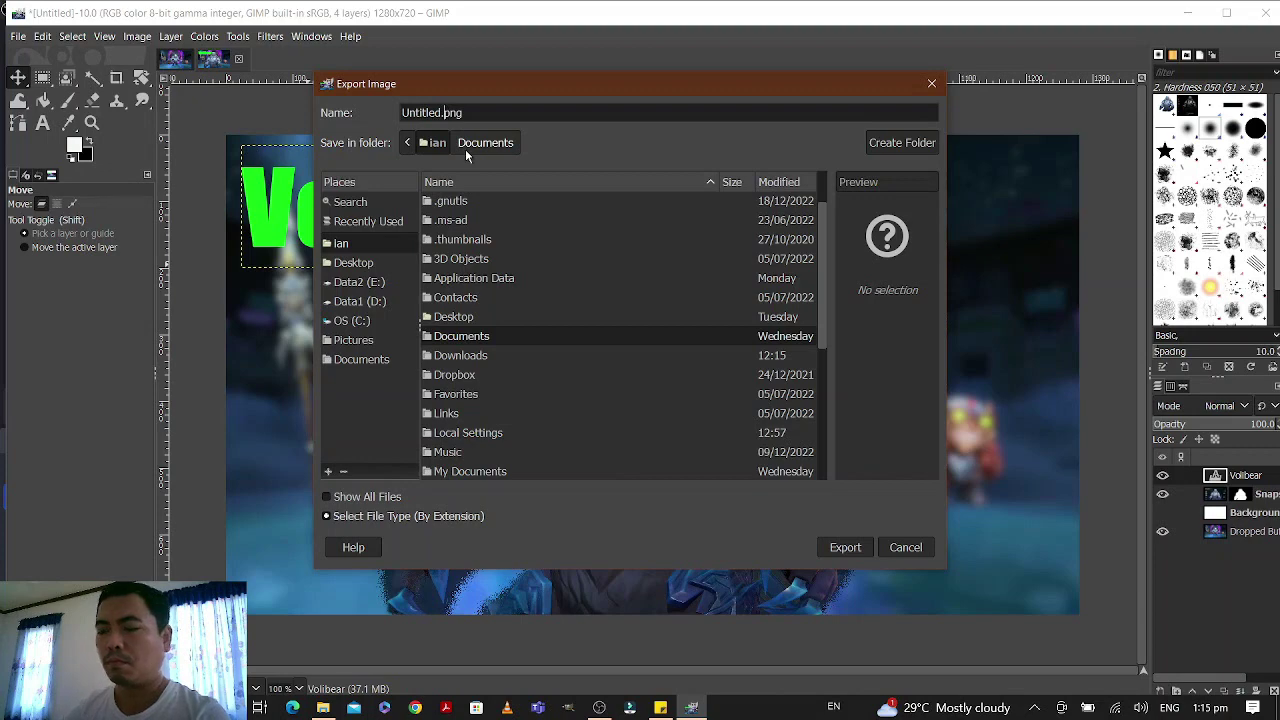
{"action": "key", "text": "BackSpace"}
{"action": "key", "text": "BackSpace"}
{"action": "key", "text": "BackSpace"}
{"action": "key", "text": "BackSpace"}
{"action": "key", "text": "BackSpace"}
{"action": "key", "text": "BackSpace"}
{"action": "key", "text": "BackSpace"}
{"action": "key", "text": "BackSpace"}
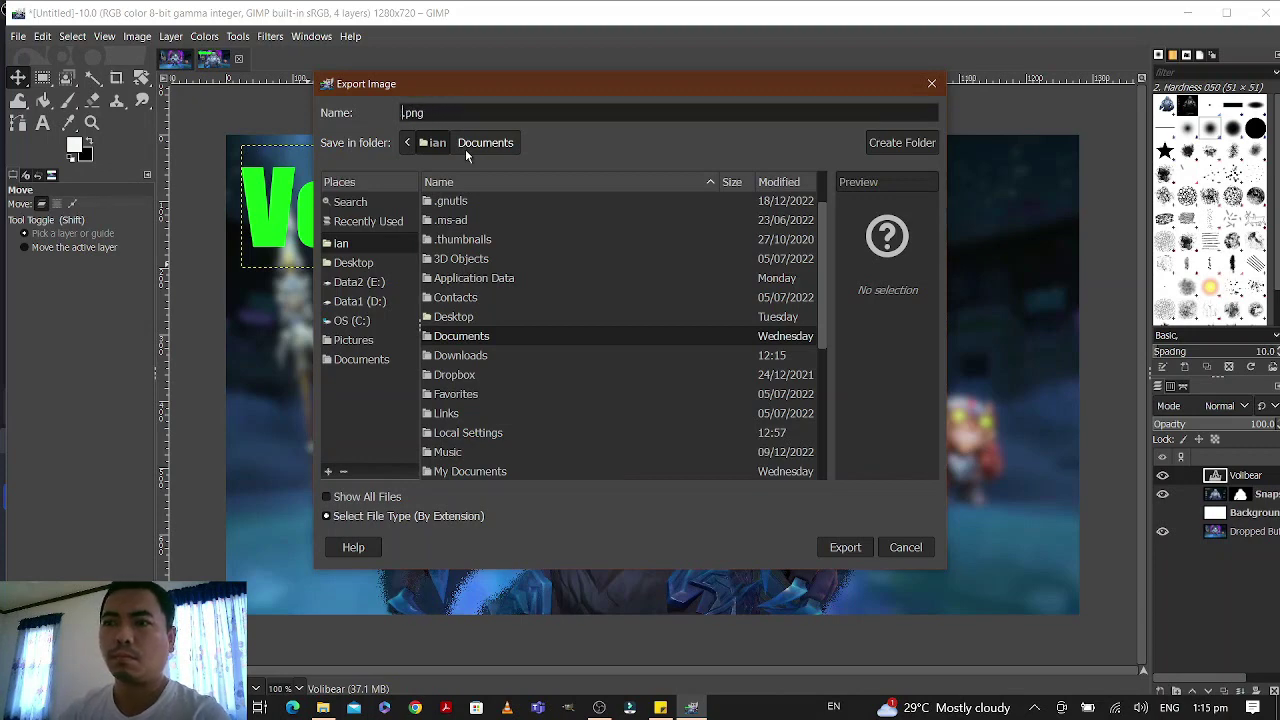
{"action": "type", "text": "THUMBNAIL"}
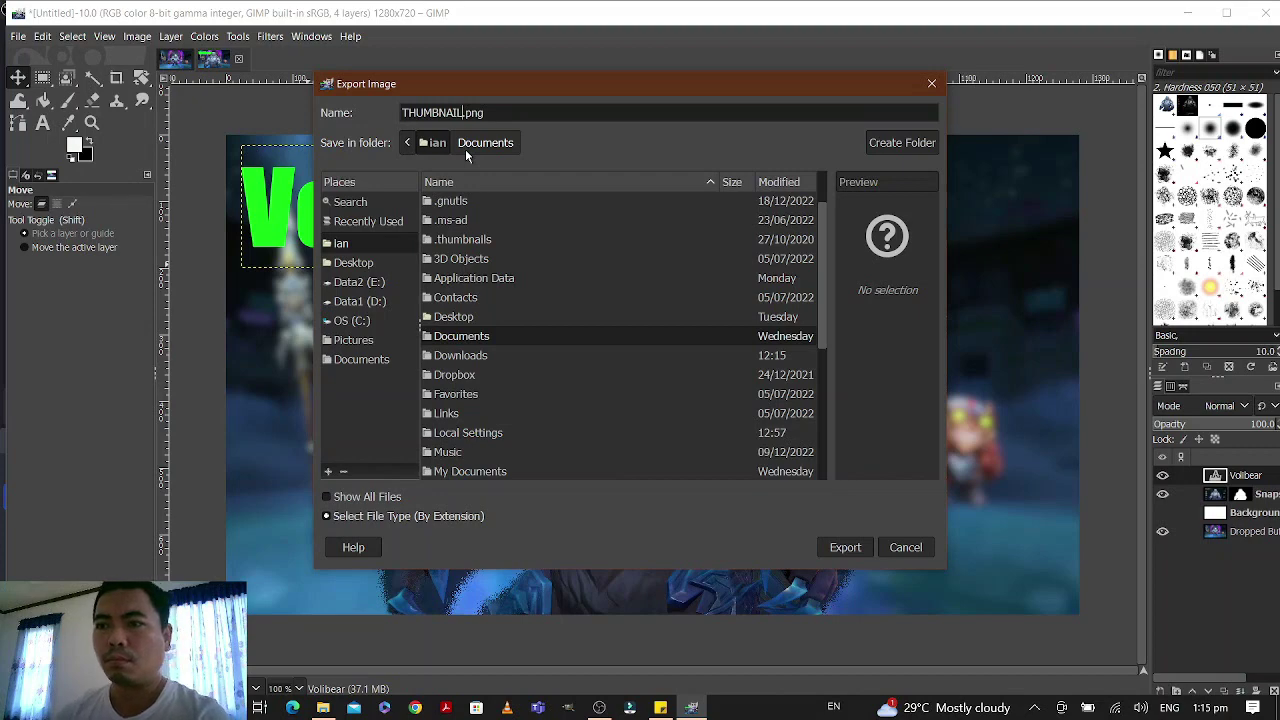
Choose the Pictures folder as the destination and export the PNG with the offered options.
{"action": "left_click", "coordinate": [484, 146]}
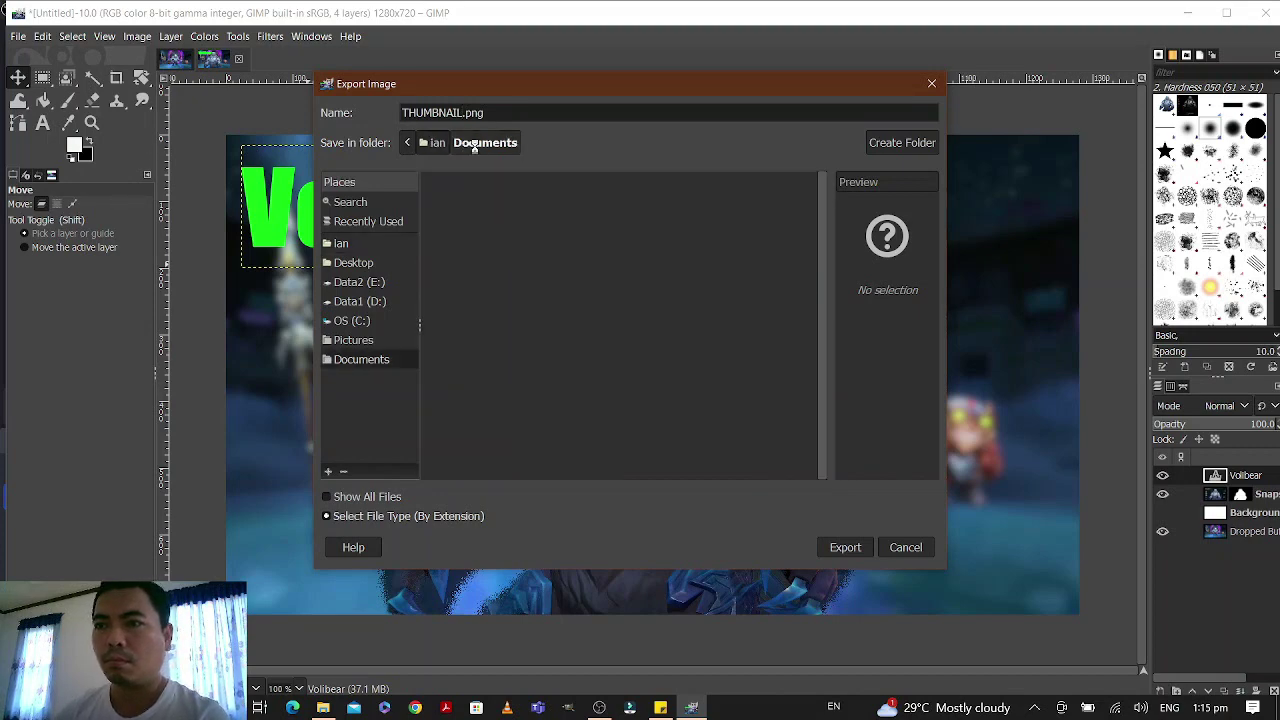
{"action": "left_click", "coordinate": [362, 341]}
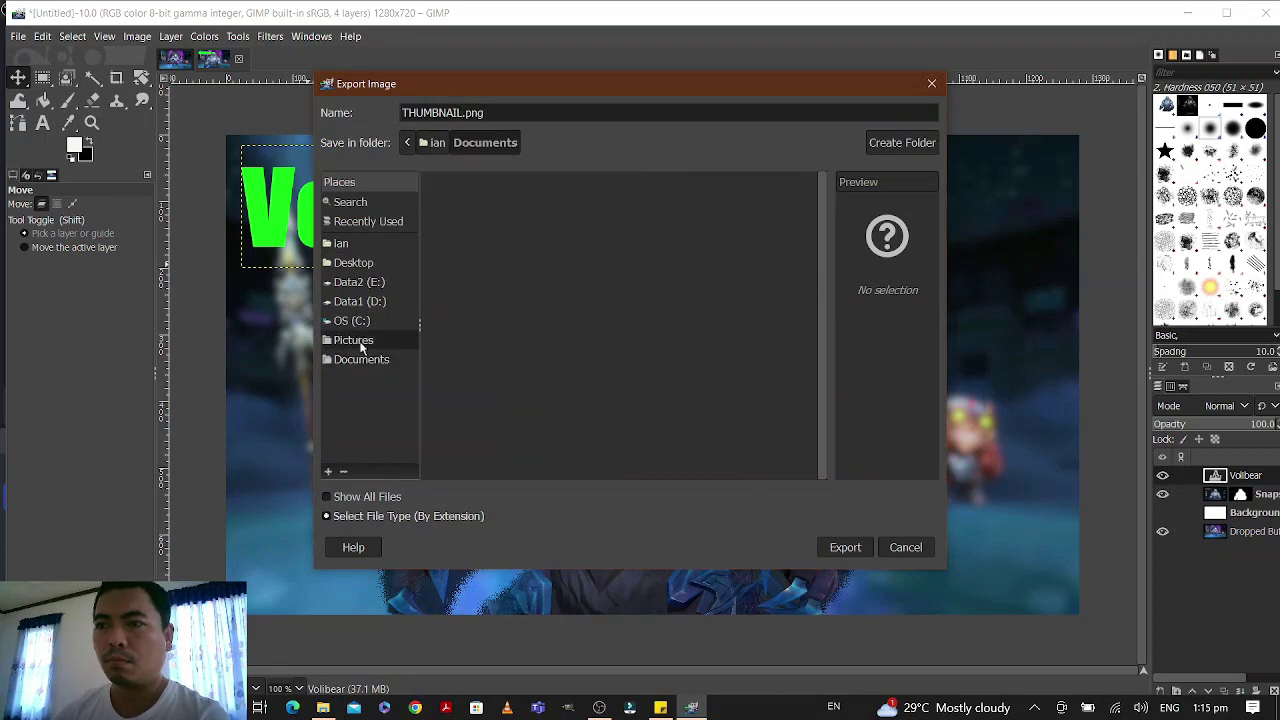
{"action": "left_click", "coordinate": [847, 547]}
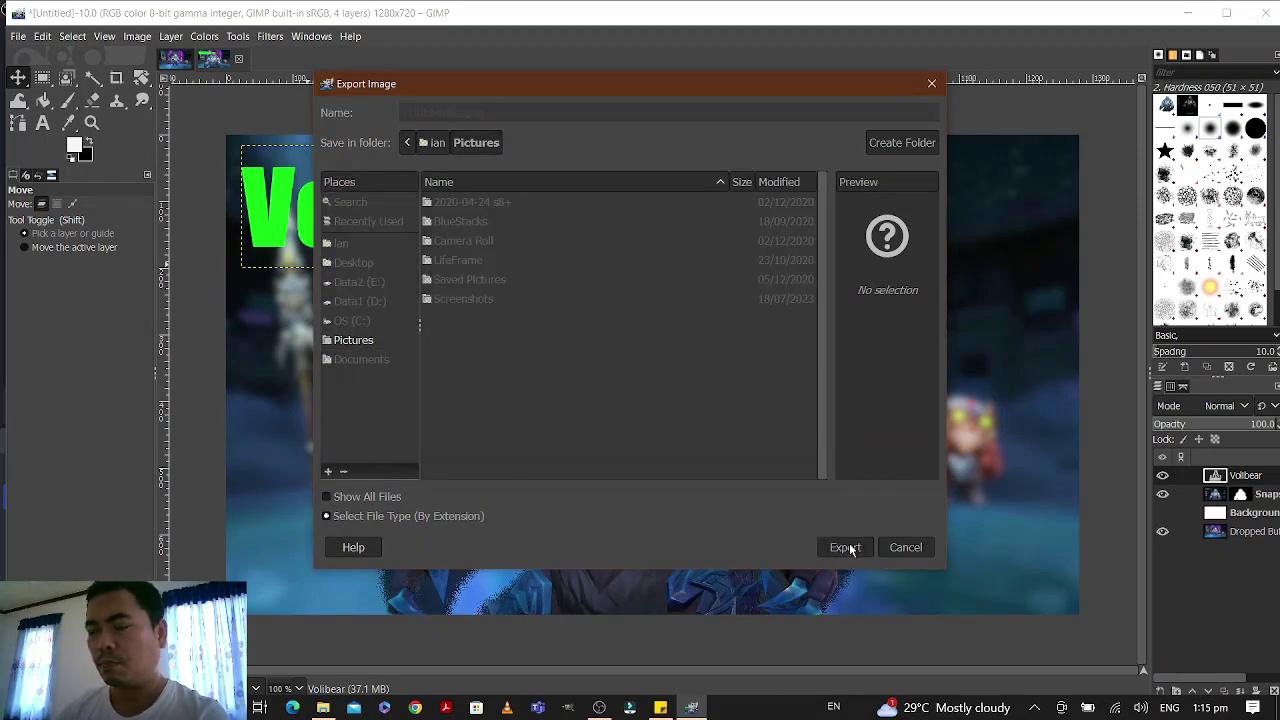
{"action": "left_click", "coordinate": [664, 547]}
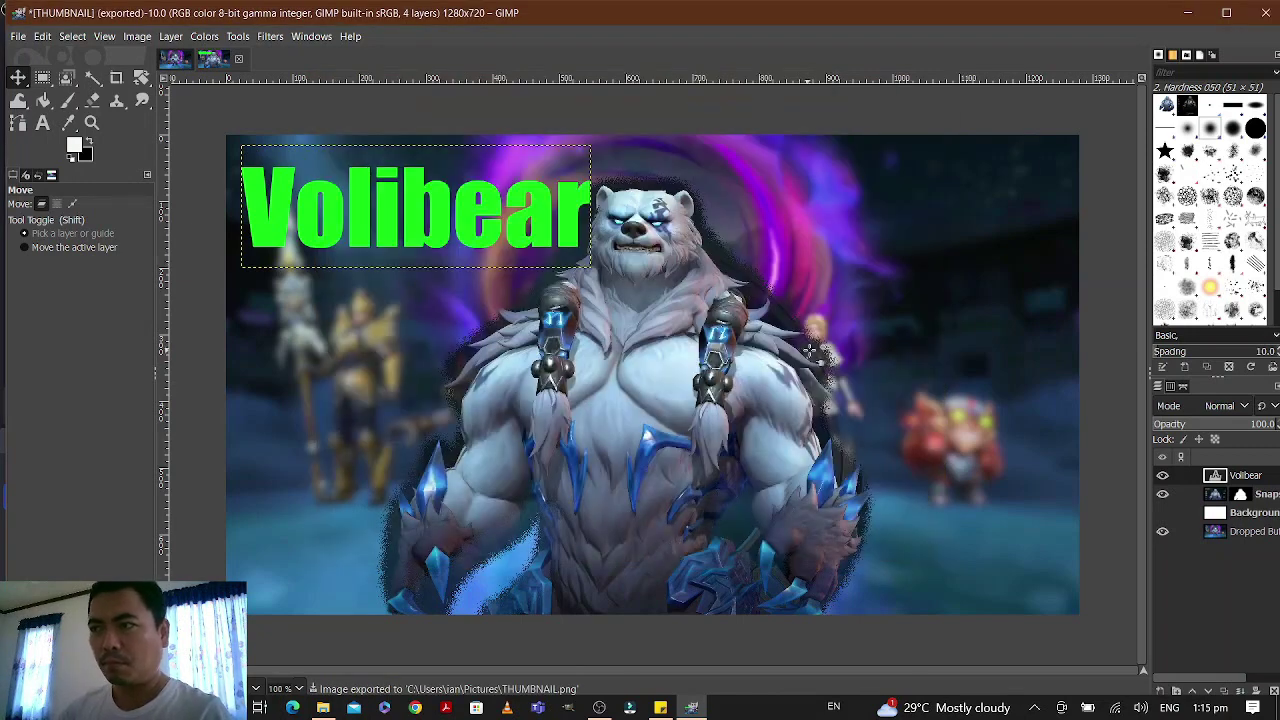
Quit GIMP and discard the unsaved changes in both open images.
{"action": "left_click", "coordinate": [1256, 12]}
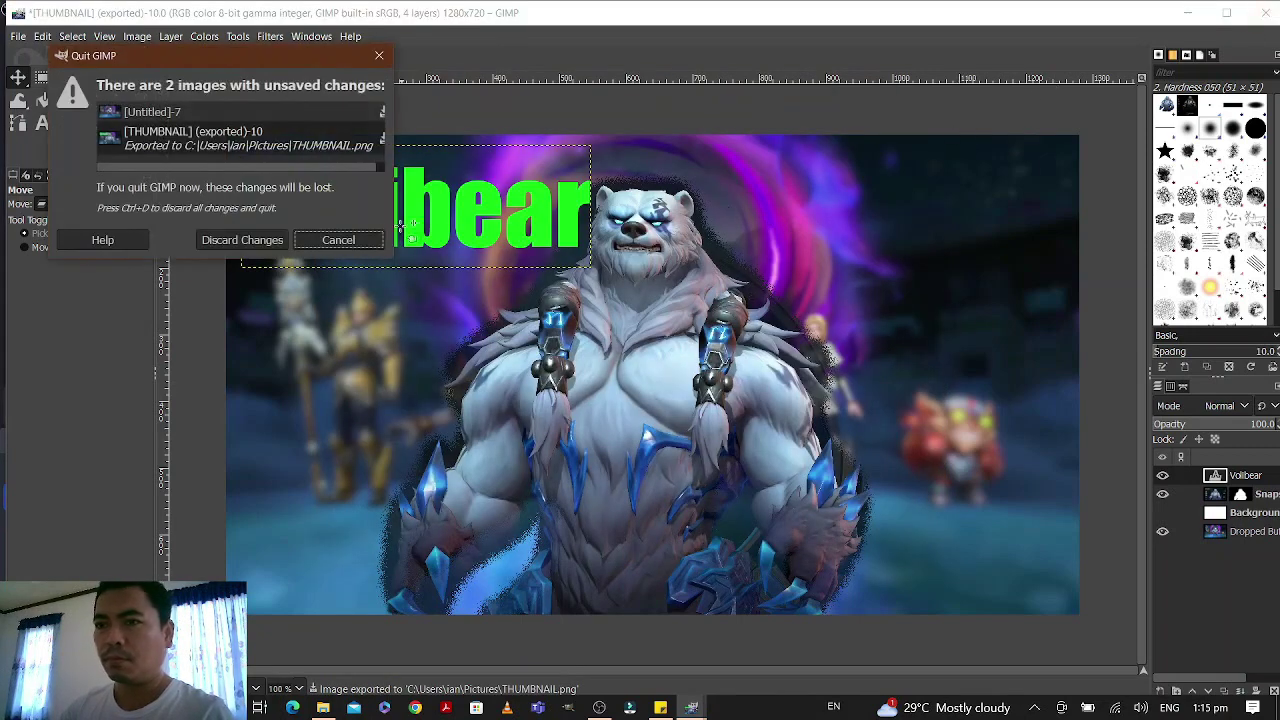
{"action": "left_click", "coordinate": [252, 244]}
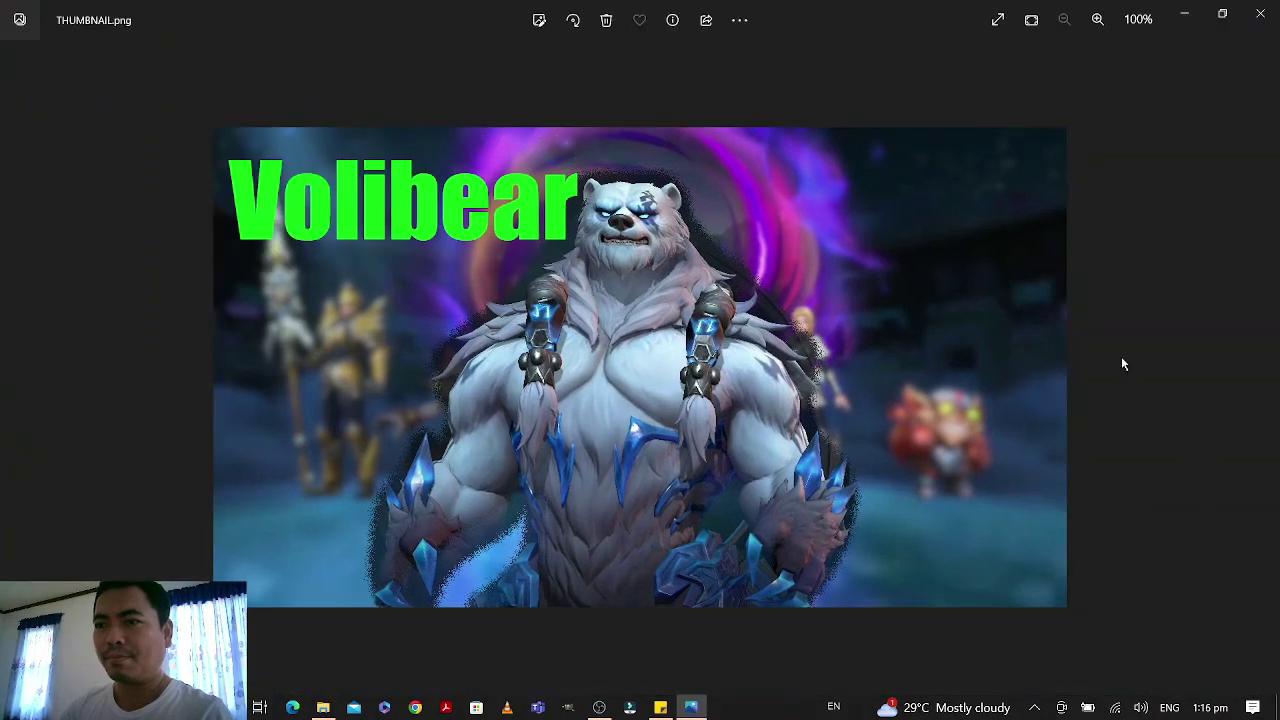